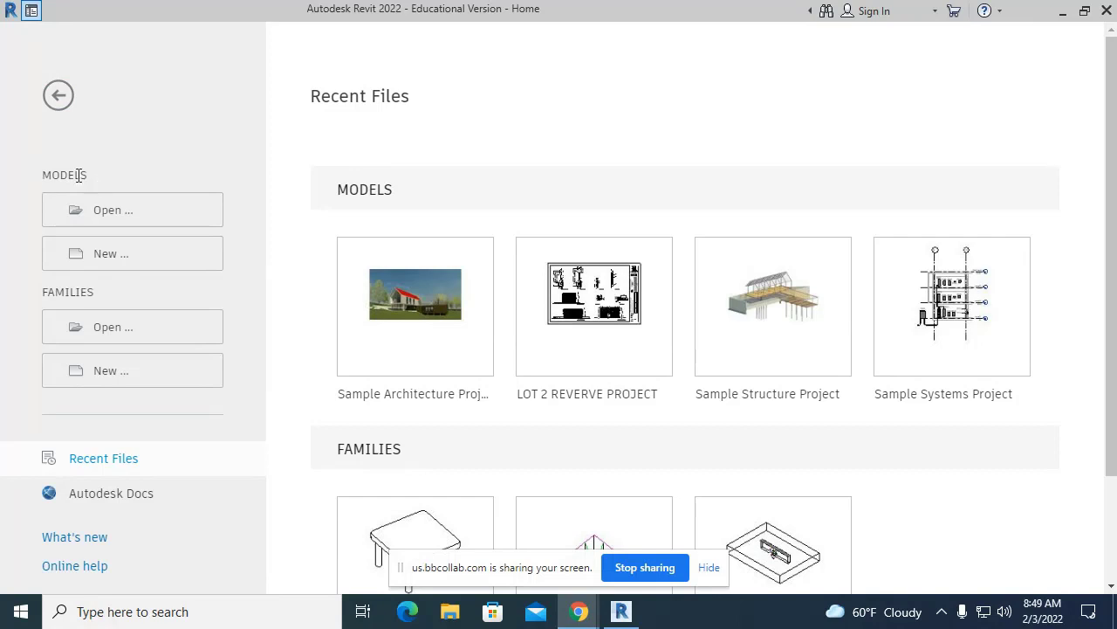
# - Start a new model project with New... under Models on the Home screen
pyautogui.click(111, 255)
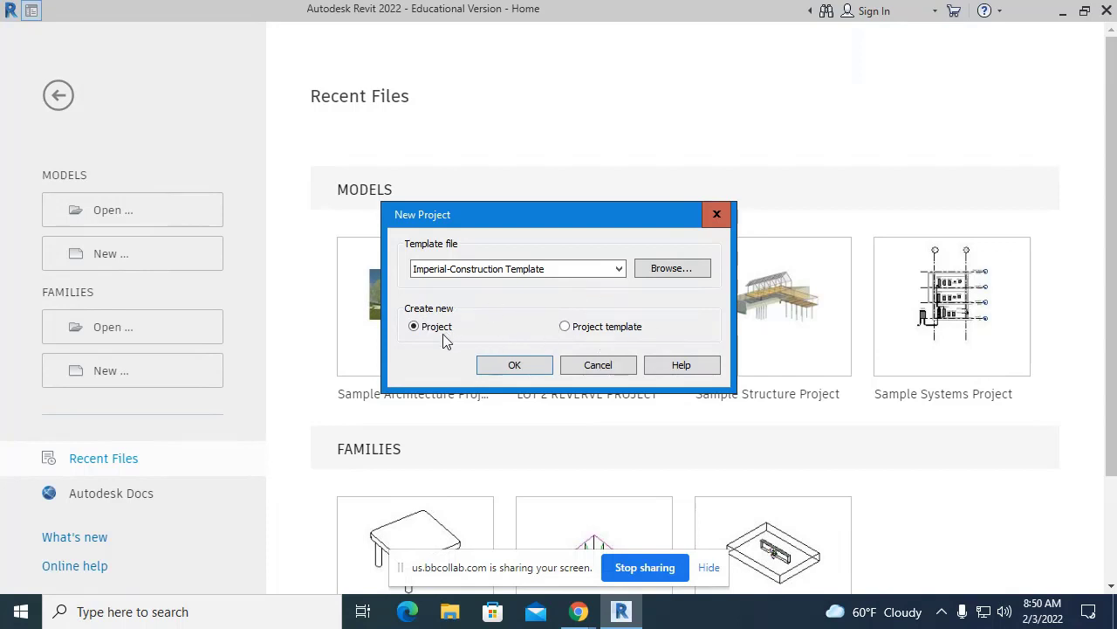
# - Expand the Template file list in the New Project dialog to see available templates
pyautogui.click(617, 271)
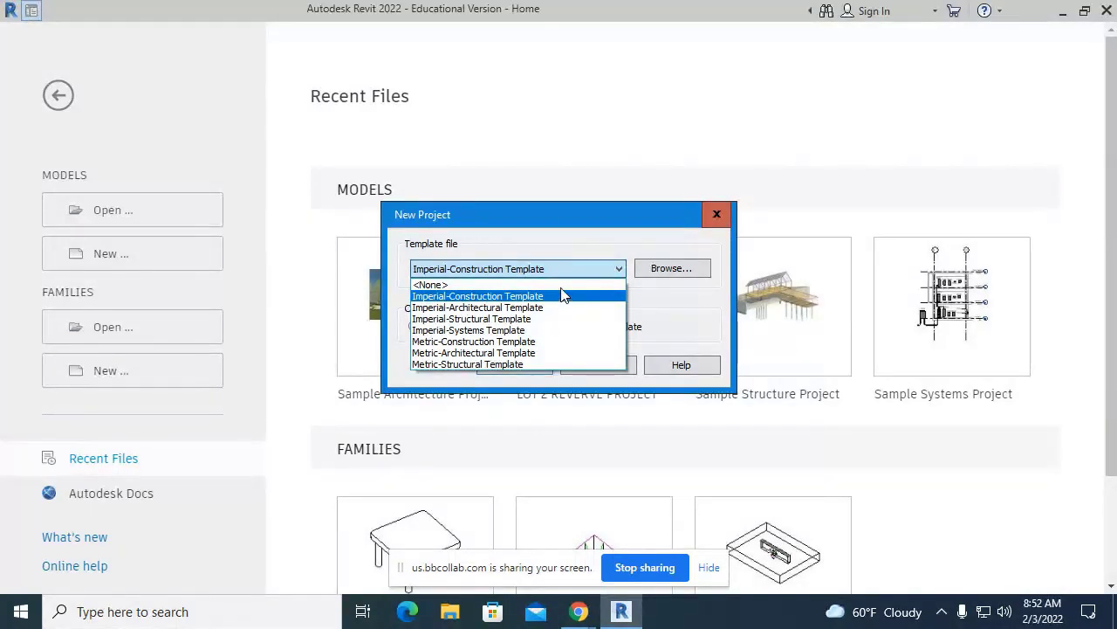
# - Choose Imperial-Architectural Template as the template file after cancelling a look at Browse
pyautogui.click(671, 275)
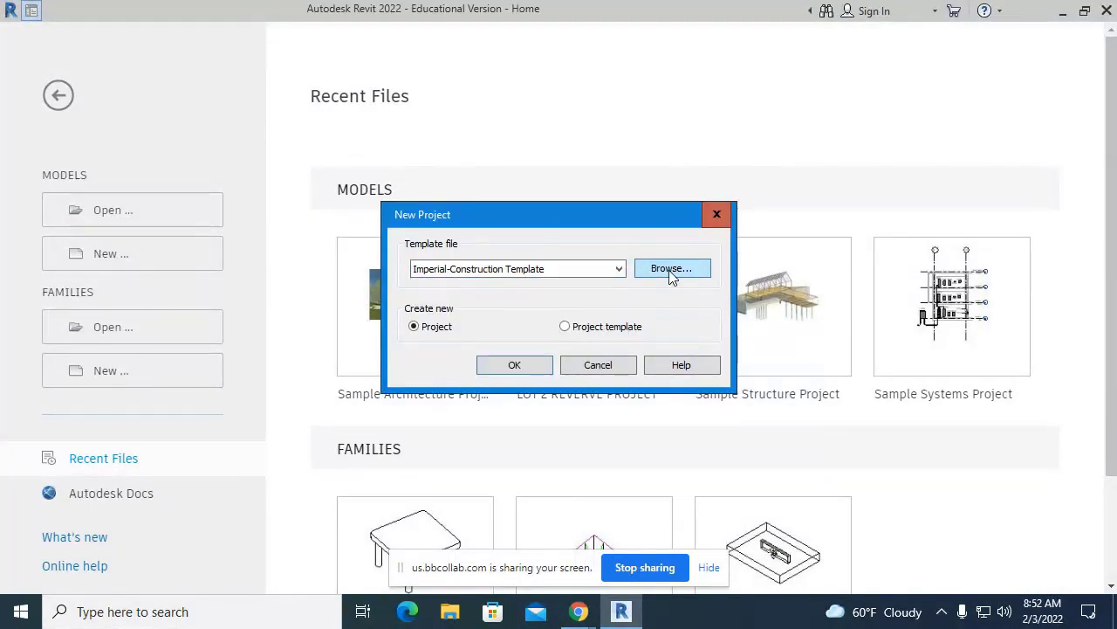
pyautogui.click(670, 273)
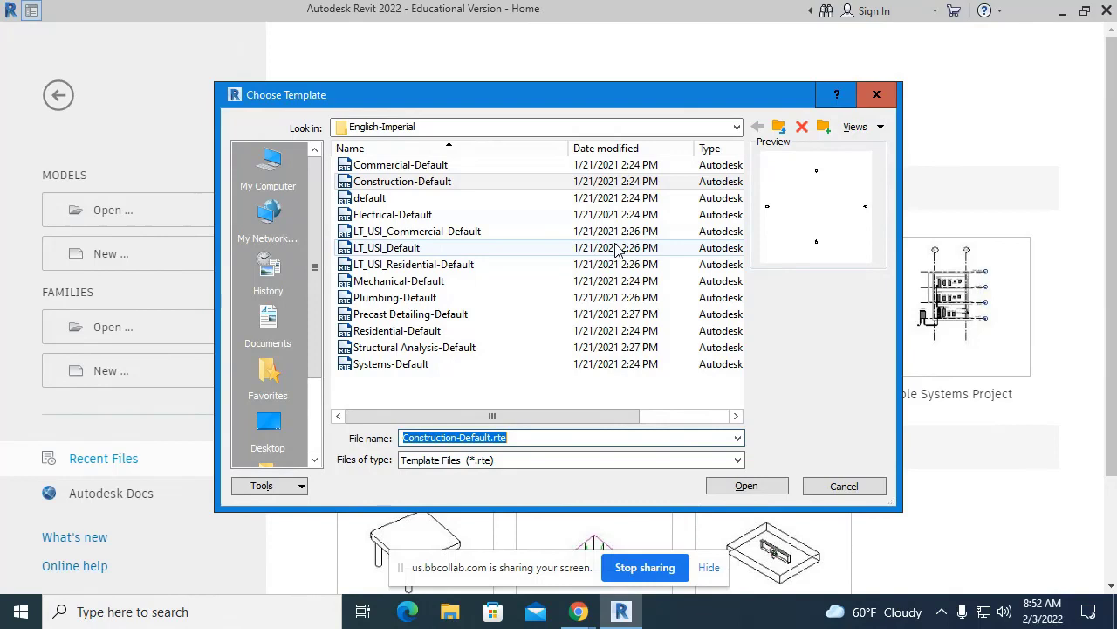
pyautogui.press('Return')
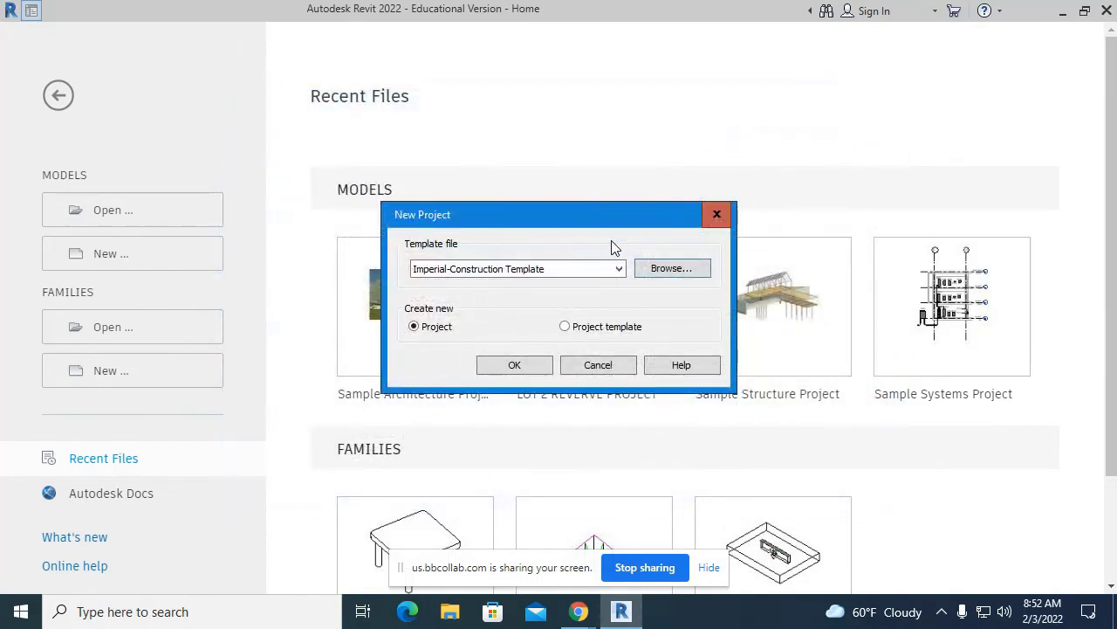
pyautogui.click(607, 266)
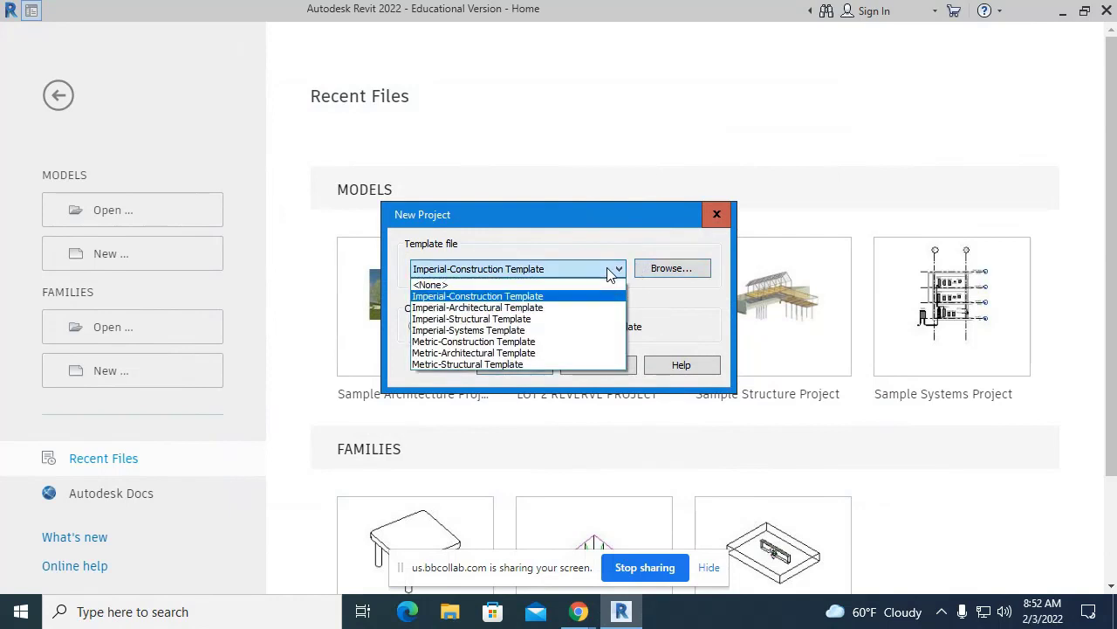
pyautogui.click(563, 310)
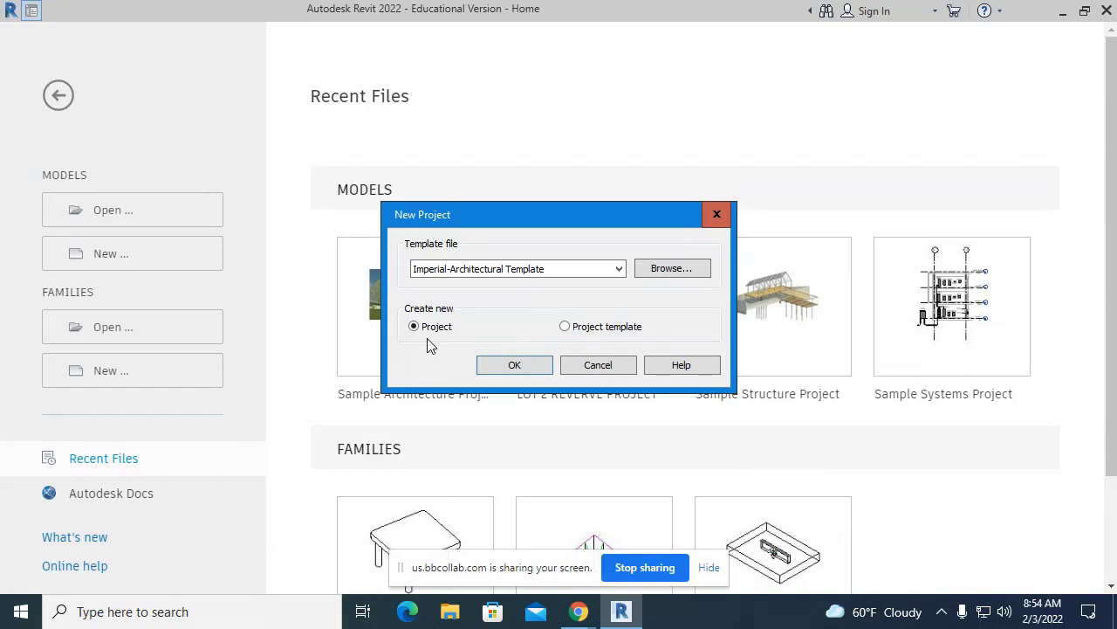
# - Create Project1 from the Imperial-Architectural Template, opening the Level 1 floor plan
pyautogui.click(531, 365)
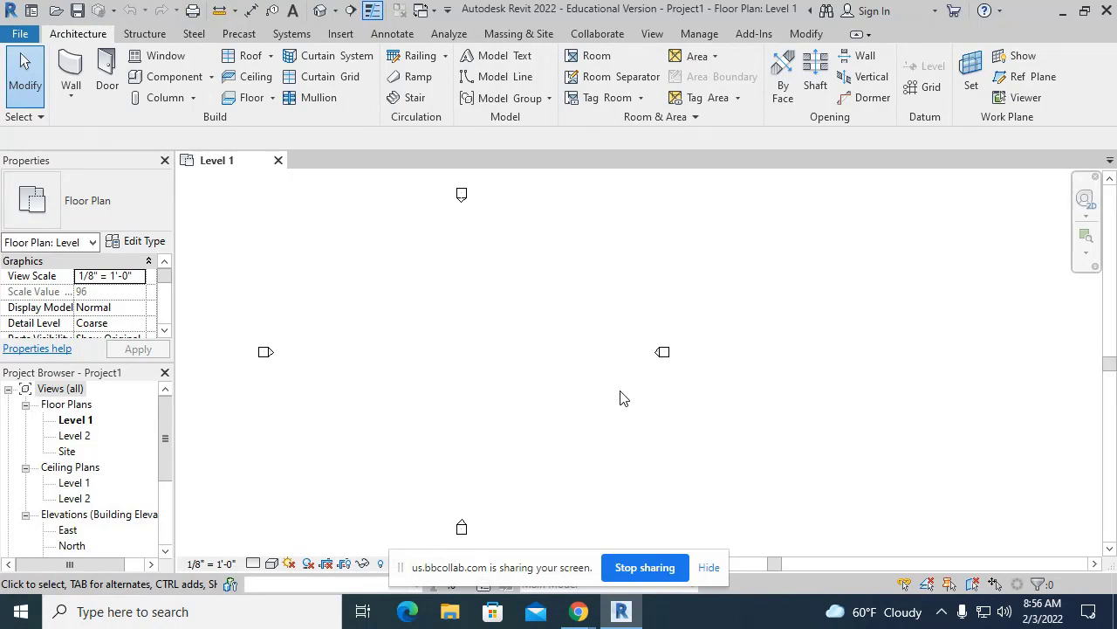
pyautogui.click(707, 570)
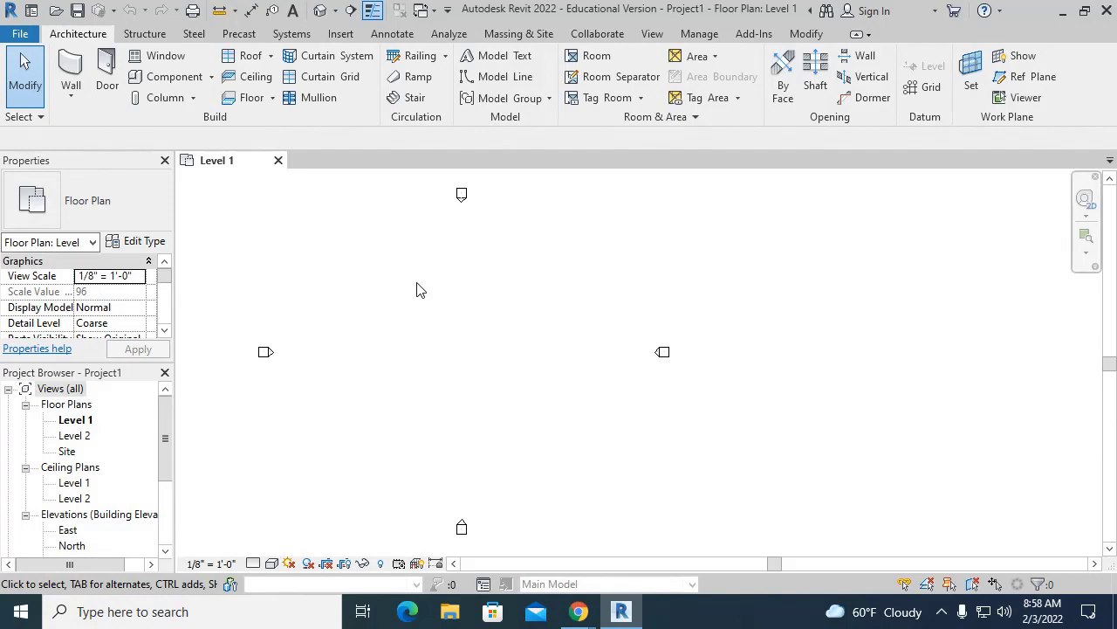
# - Pan the Level 1 plan and scroll the Project Browser down to the Elevations views
pyautogui.scroll(-1, 317, 419)
pyautogui.scroll(-1, 313, 413)
pyautogui.moveTo(368, 394); pyautogui.dragTo(443, 352, button='middle')
pyautogui.scroll(2, 404, 342)
pyautogui.click(167, 435)
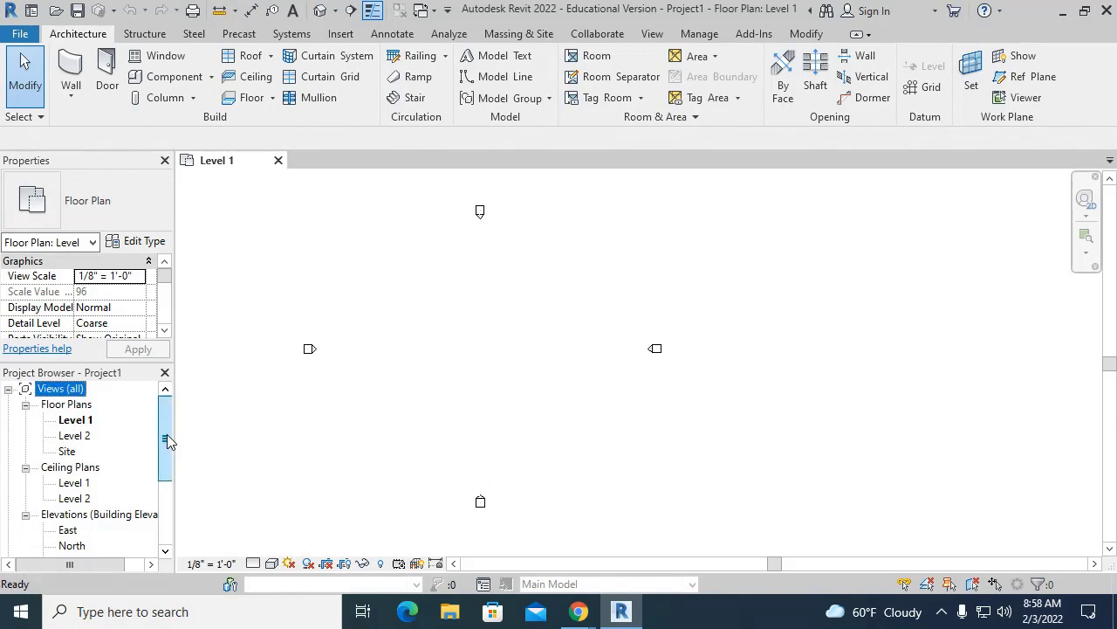
pyautogui.moveTo(167, 441); pyautogui.dragTo(167, 465)
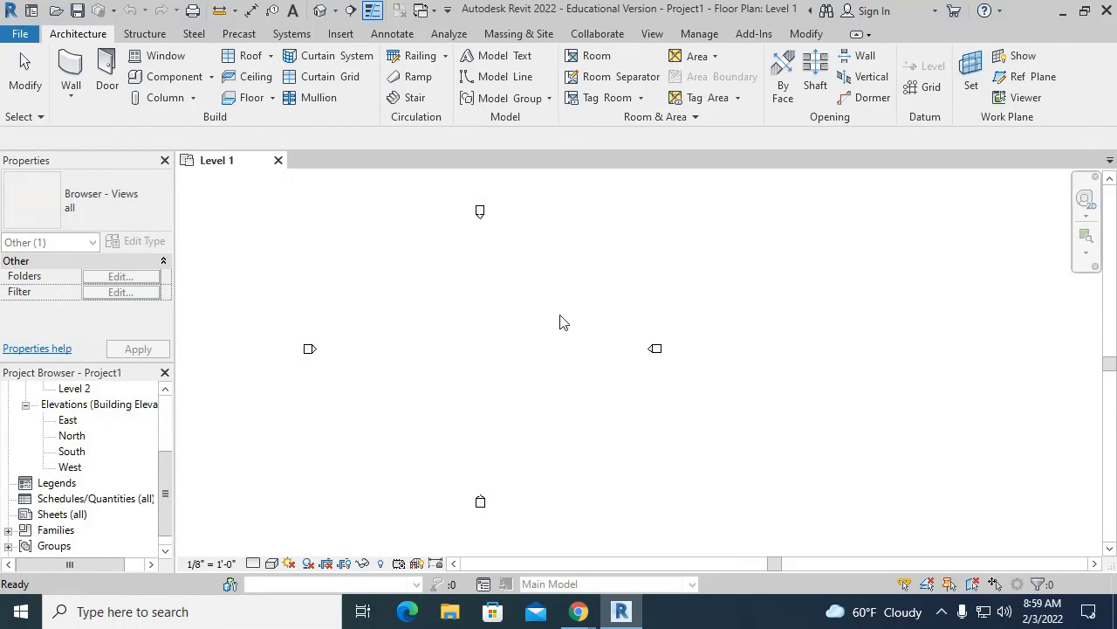
# - Delete the north elevation marker and its North view, undo, then redo the deletion
pyautogui.click(520, 256)
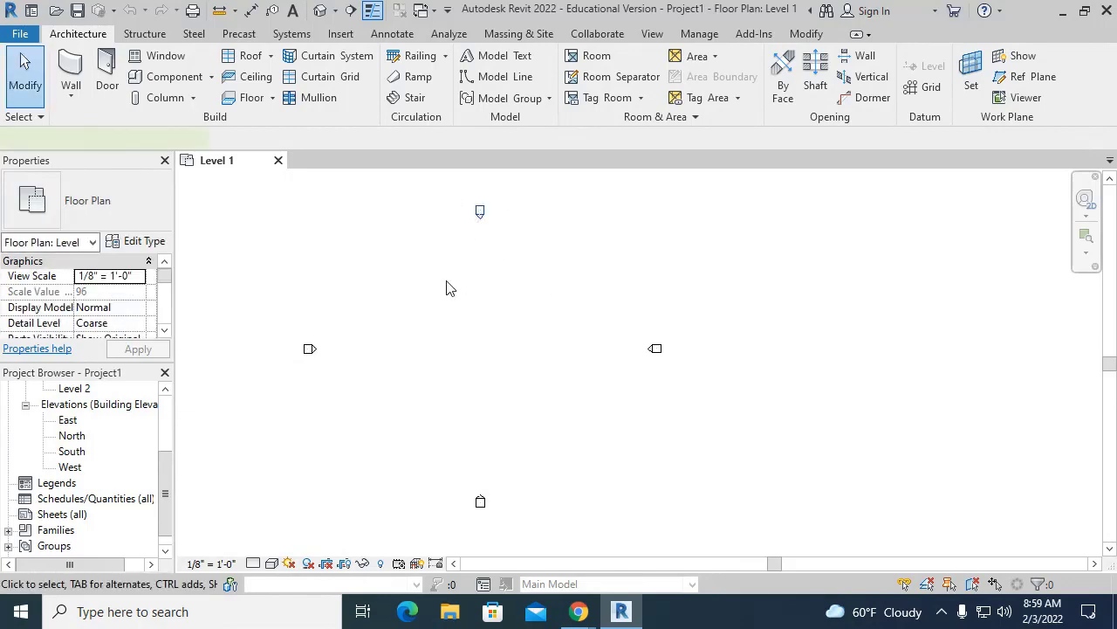
pyautogui.press('Delete')
pyautogui.press('Return')
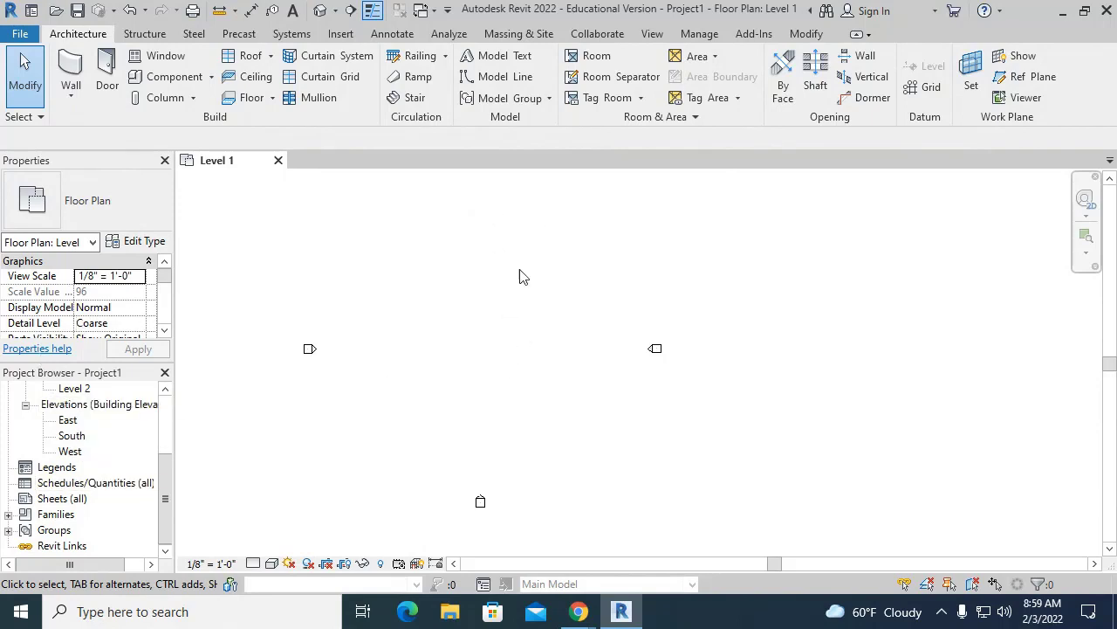
pyautogui.hotkey('ctrl', 'z')
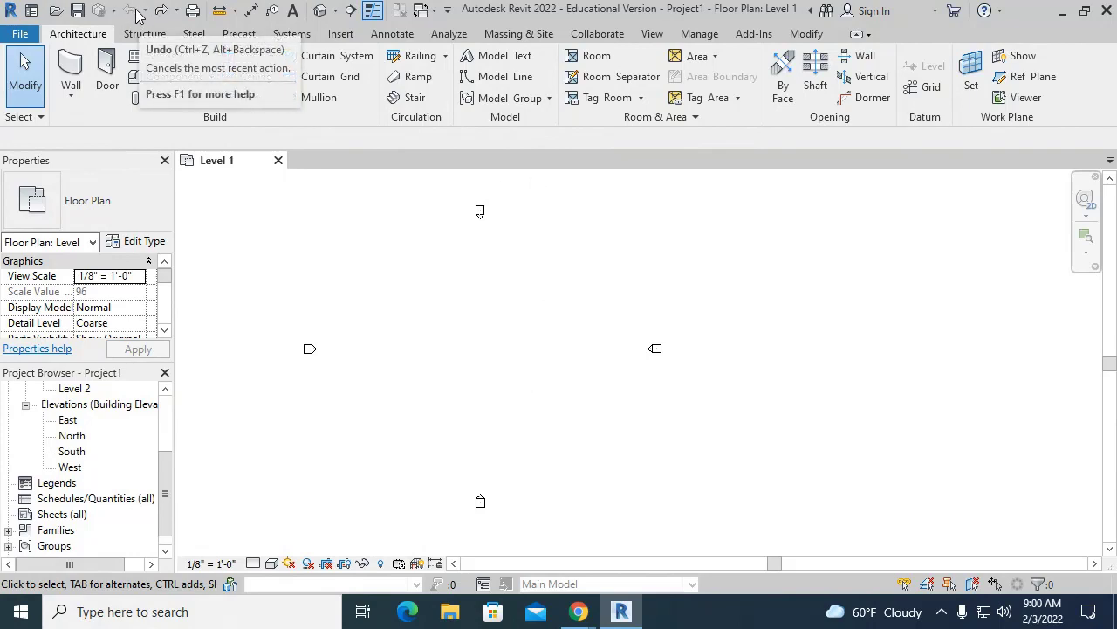
pyautogui.click(161, 10)
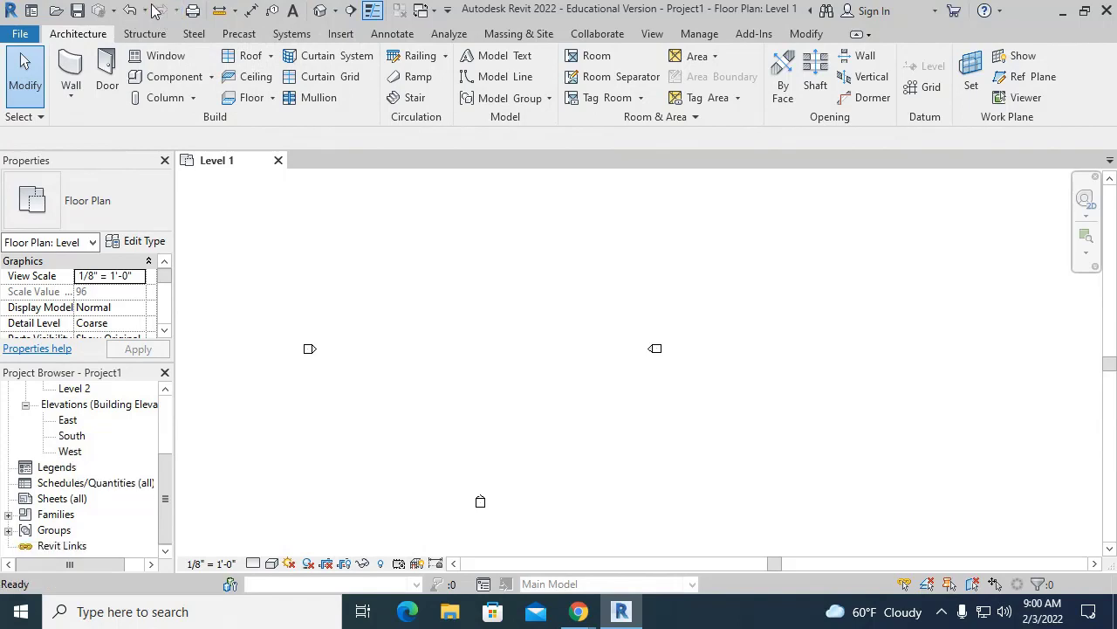
# - Restore the north elevation marker, then window-select the marker above the plan
pyautogui.click(132, 10)
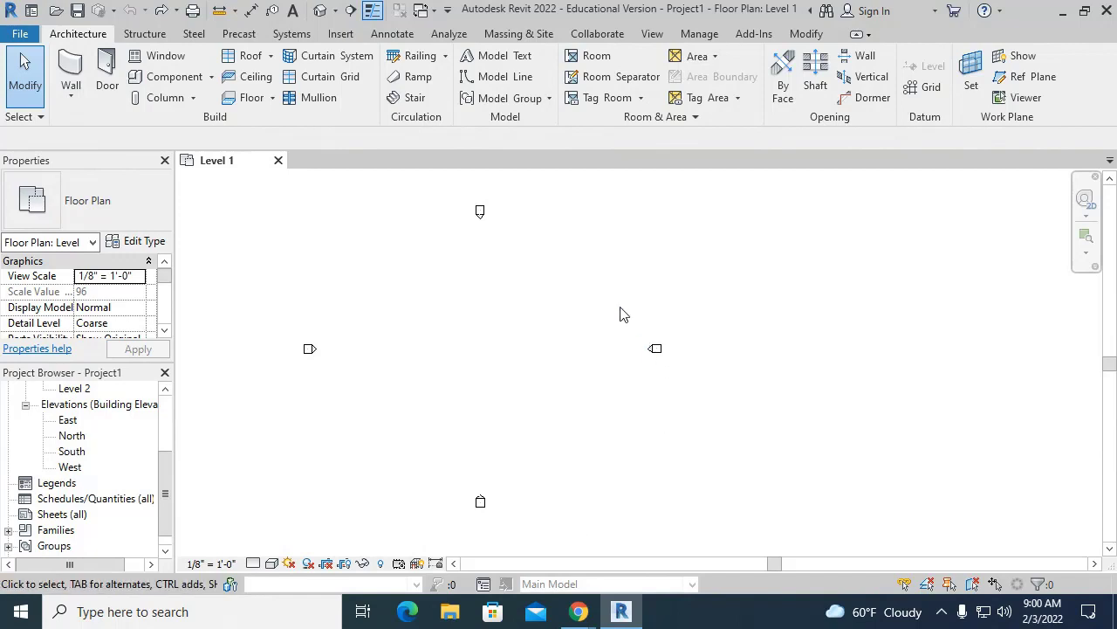
pyautogui.moveTo(615, 295); pyautogui.dragTo(714, 407)
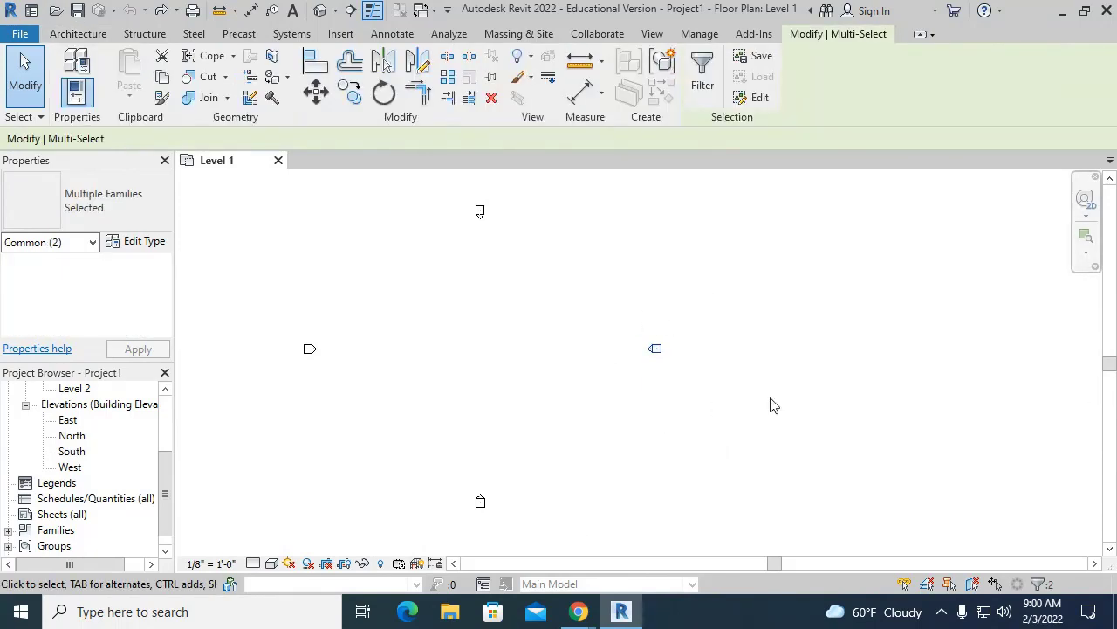
pyautogui.click(798, 254)
pyautogui.moveTo(601, 302); pyautogui.dragTo(707, 419)
pyautogui.moveTo(585, 295)
pyautogui.mouseDown()
pyautogui.moveTo(758, 438)
pyautogui.moveTo(626, 329)
pyautogui.moveTo(735, 434)
pyautogui.mouseUp()
pyautogui.moveTo(616, 311)
pyautogui.mouseDown()
pyautogui.moveTo(527, 257)
pyautogui.moveTo(716, 448)
pyautogui.moveTo(741, 456)
pyautogui.moveTo(523, 284)
pyautogui.moveTo(453, 249)
pyautogui.moveTo(696, 433)
pyautogui.moveTo(788, 445)
pyautogui.moveTo(498, 340)
pyautogui.moveTo(377, 255)
pyautogui.moveTo(353, 195)
pyautogui.moveTo(763, 499)
pyautogui.moveTo(651, 394)
pyautogui.moveTo(437, 296)
pyautogui.moveTo(808, 472)
pyautogui.moveTo(848, 474)
pyautogui.mouseUp()
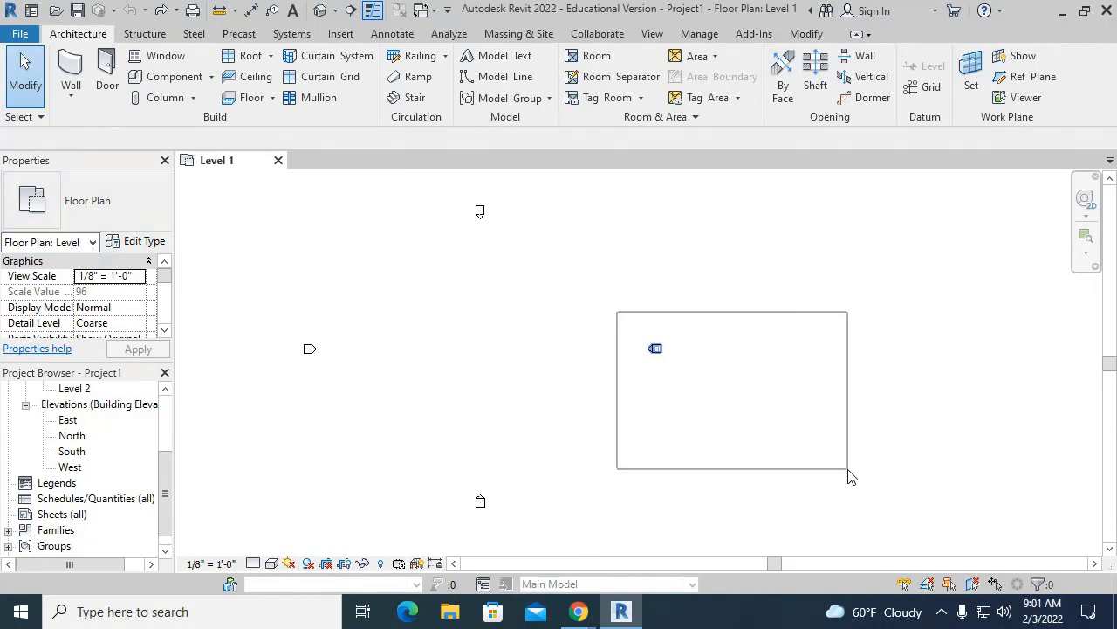
pyautogui.moveTo(848, 470)
pyautogui.mouseDown()
pyautogui.moveTo(592, 290)
pyautogui.moveTo(474, 242)
pyautogui.moveTo(445, 211)
pyautogui.mouseUp()
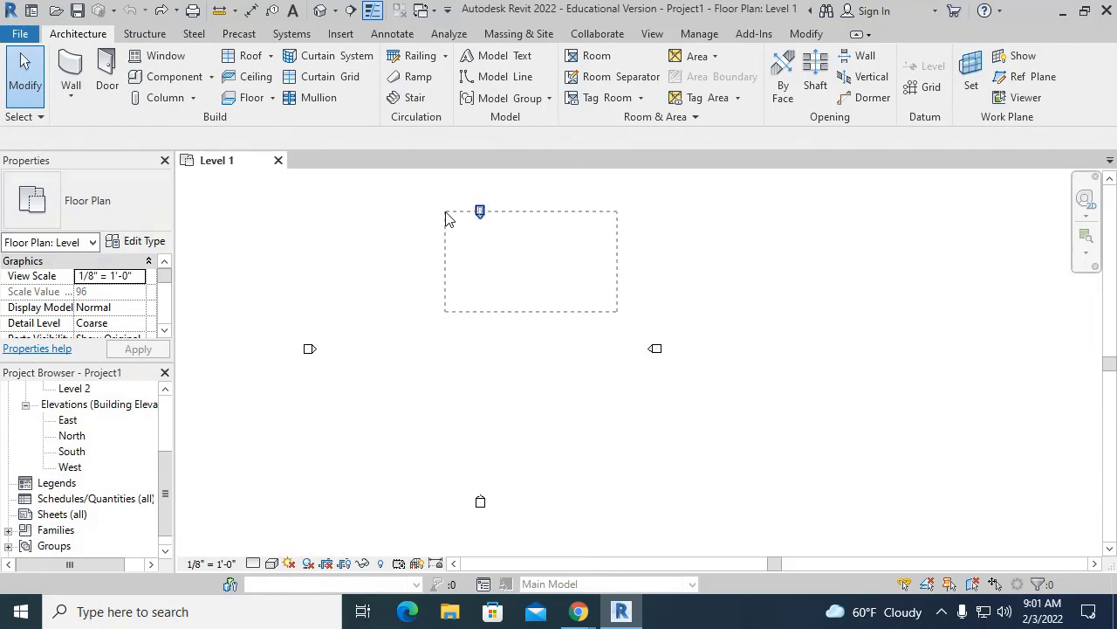
pyautogui.moveTo(446, 211); pyautogui.dragTo(445, 213)
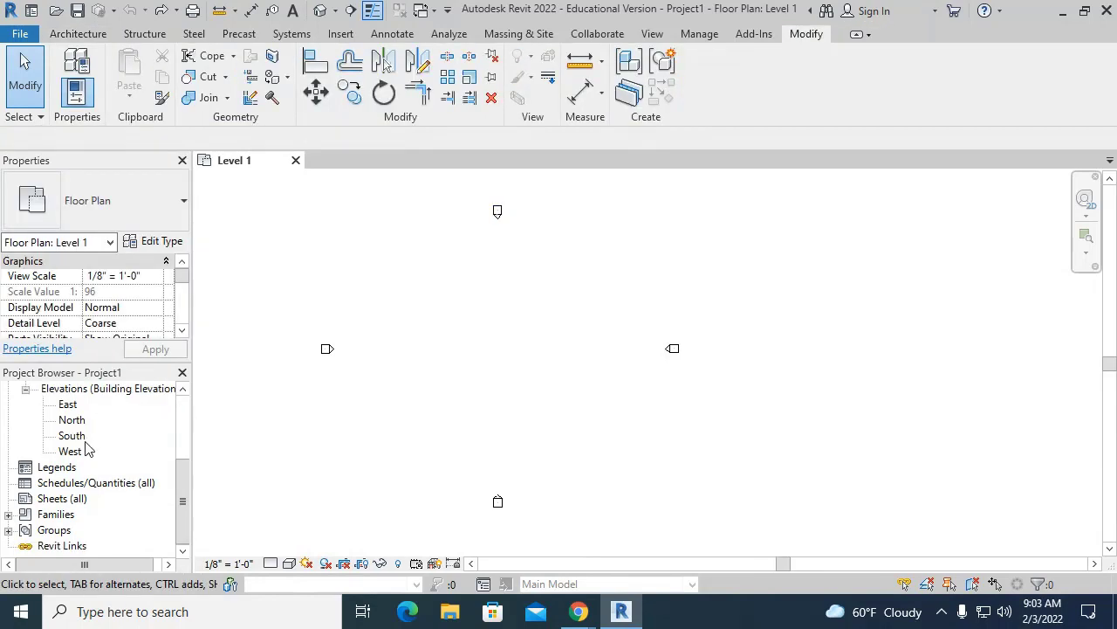
# - Open the South elevation view and zoom in on the Level 1 and Level 2 heads
pyautogui.doubleClick(77, 436)
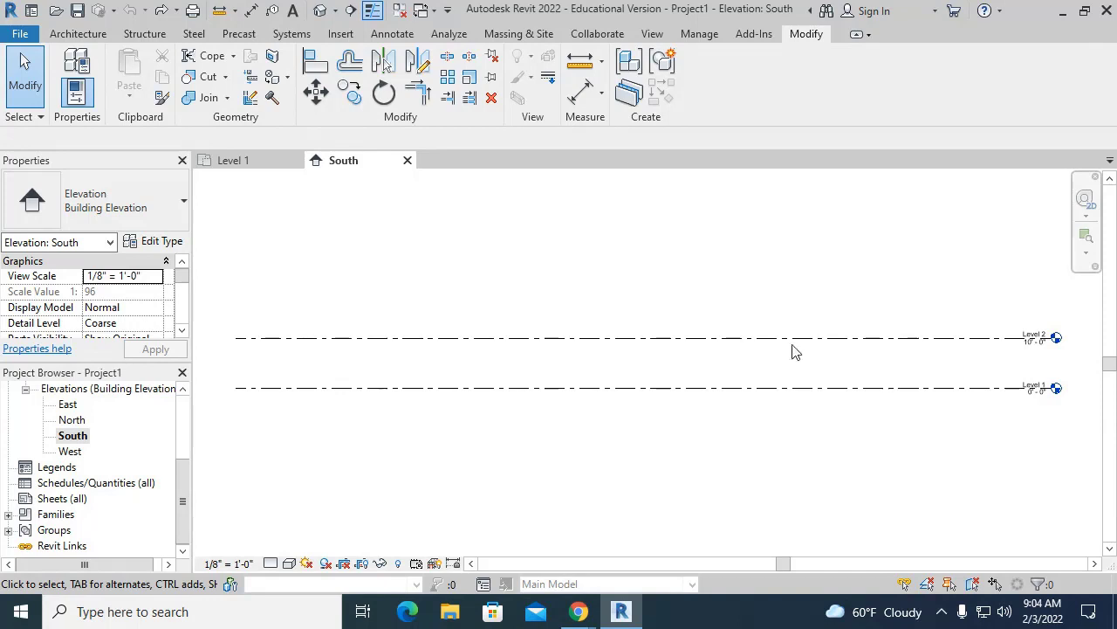
pyautogui.scroll(3, 918, 341)
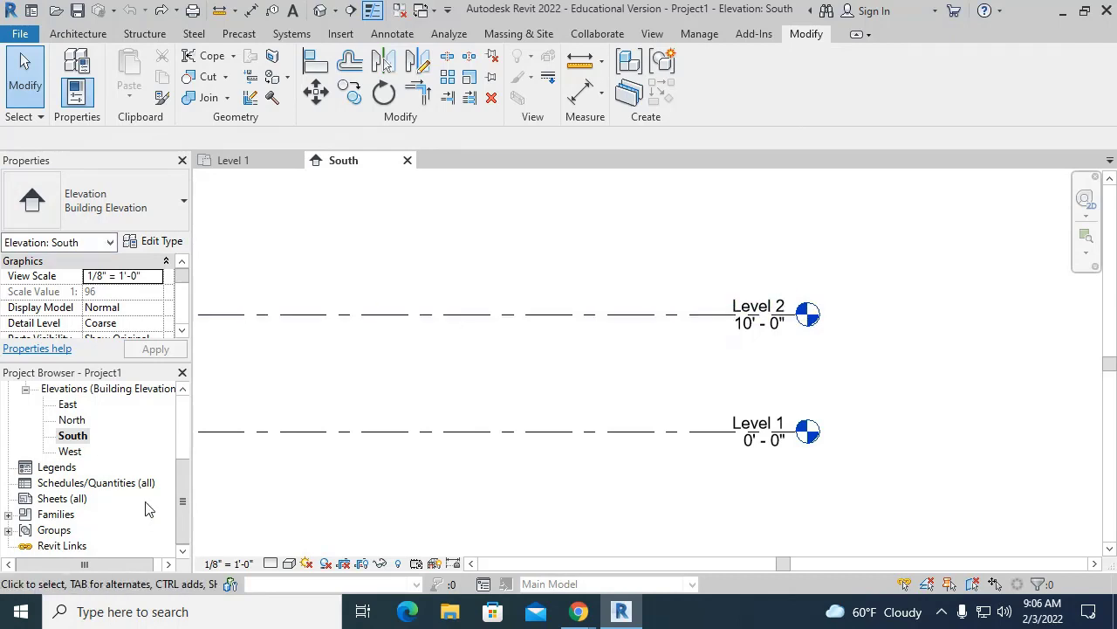
pyautogui.scroll(3, 144, 501)
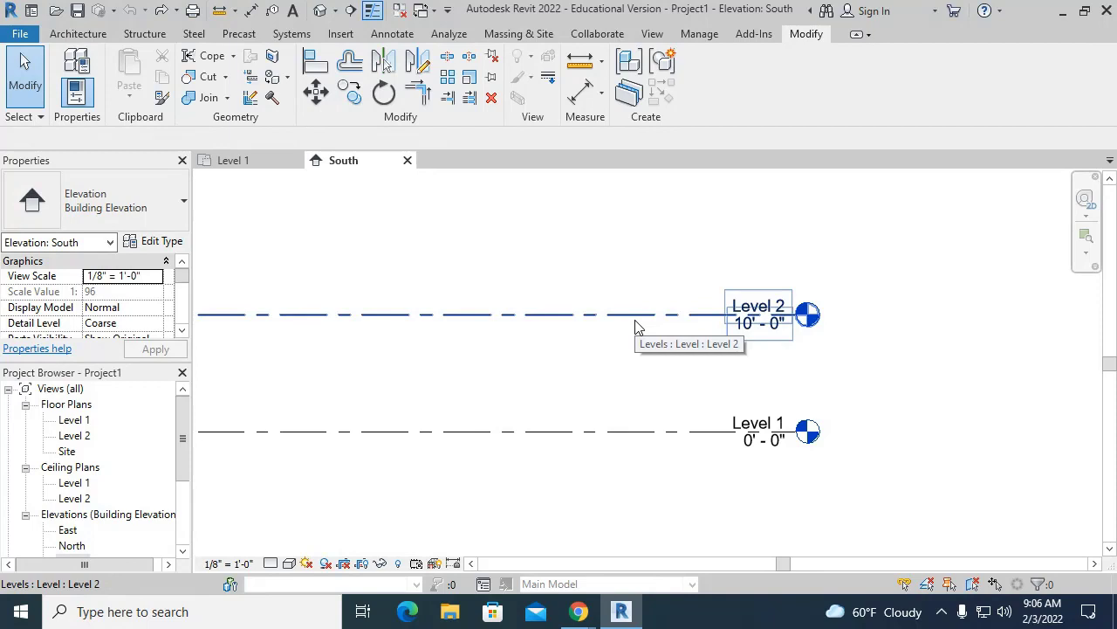
pyautogui.scroll(-1, 712, 345)
pyautogui.moveTo(713, 343); pyautogui.dragTo(780, 446, button='middle')
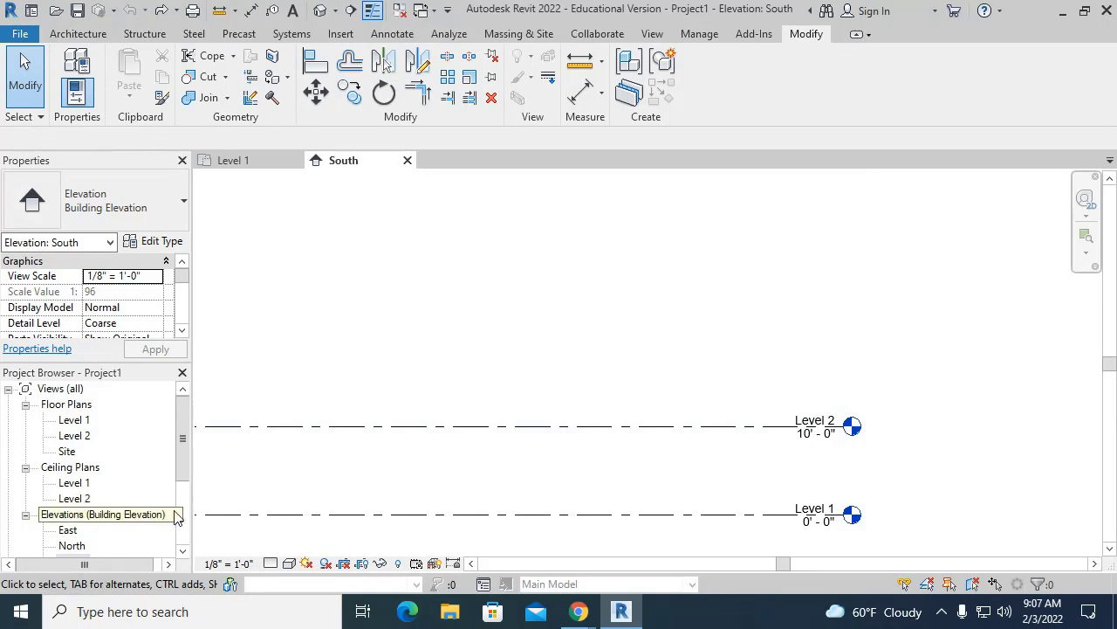
pyautogui.scroll(-1, 157, 489)
pyautogui.scroll(-2, 153, 481)
pyautogui.scroll(4, 853, 550)
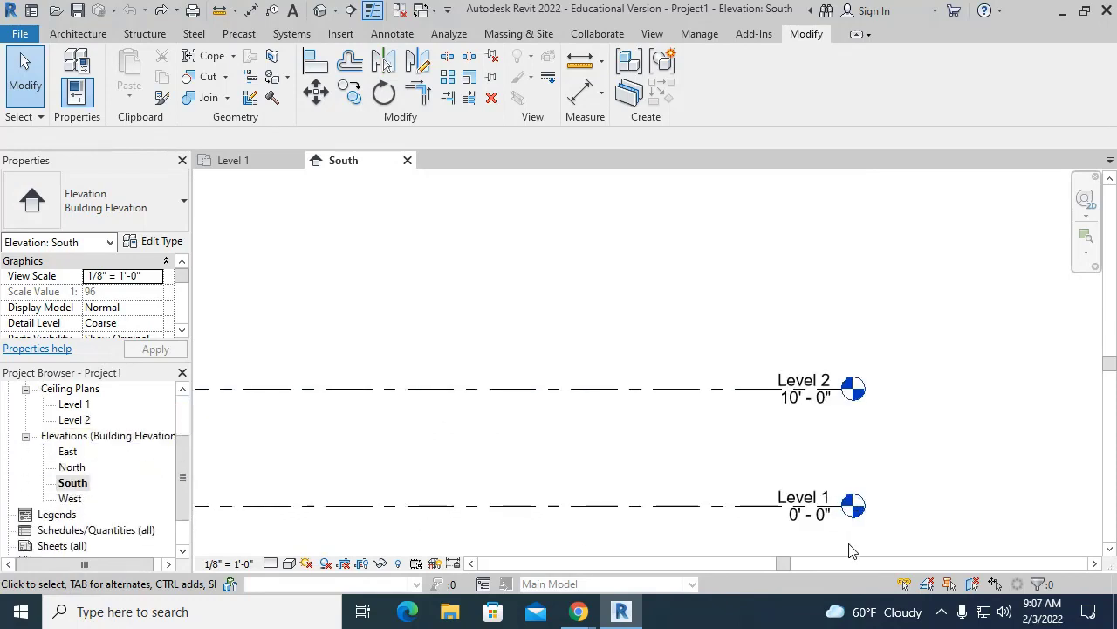
pyautogui.scroll(1, 873, 488)
pyautogui.moveTo(870, 488); pyautogui.dragTo(818, 301, button='middle')
pyautogui.scroll(1, 818, 301)
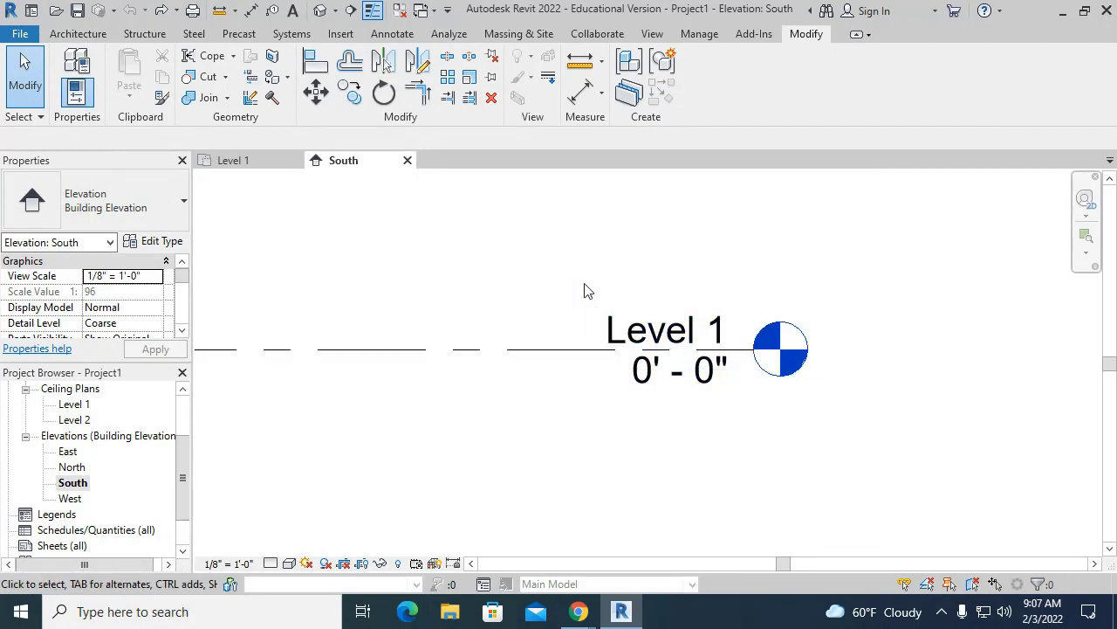
pyautogui.click(613, 326)
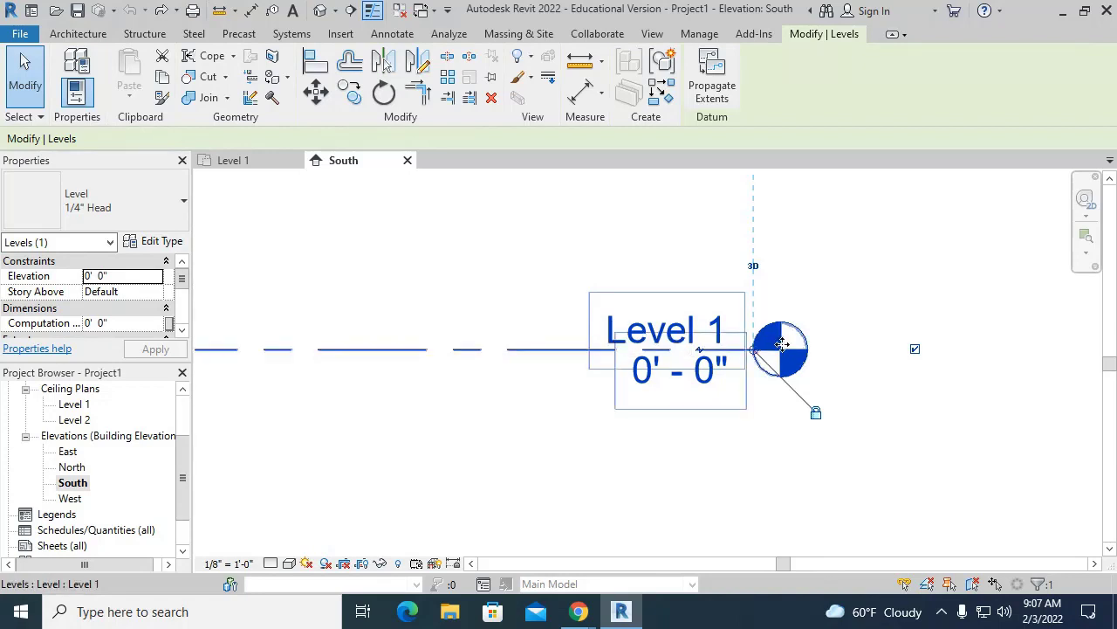
pyautogui.click(612, 330)
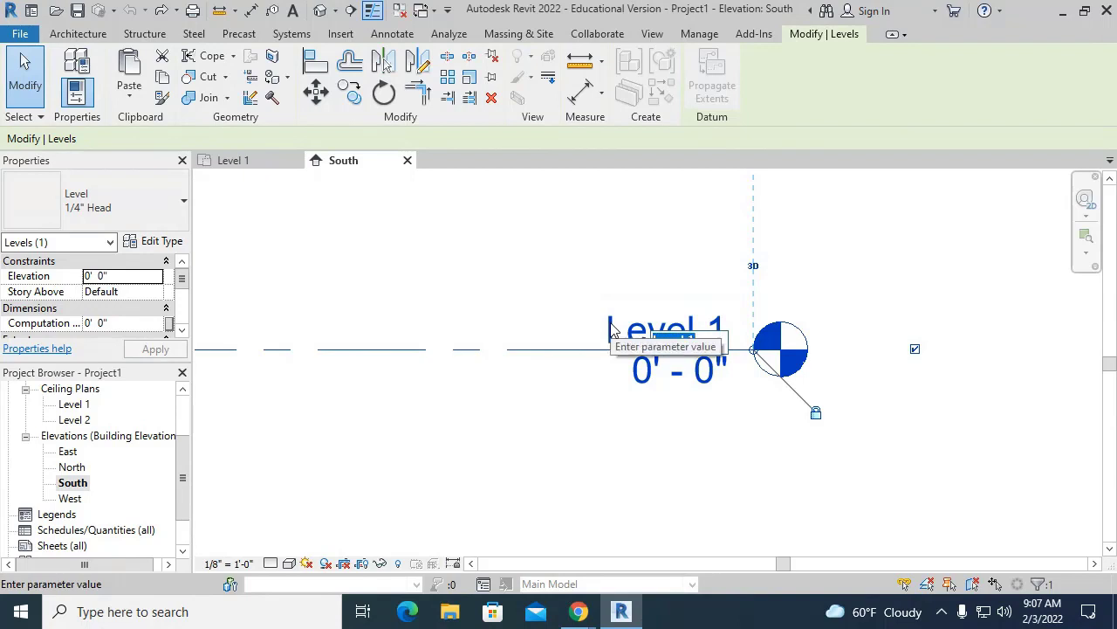
pyautogui.press('Escape')
pyautogui.click(615, 320)
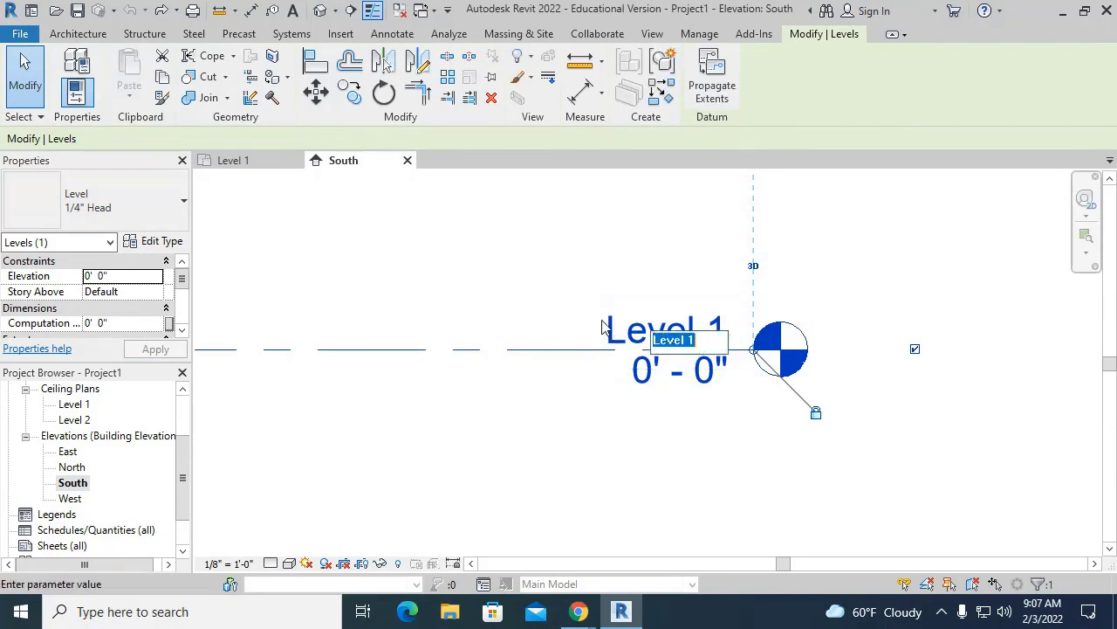
pyautogui.press('Escape')
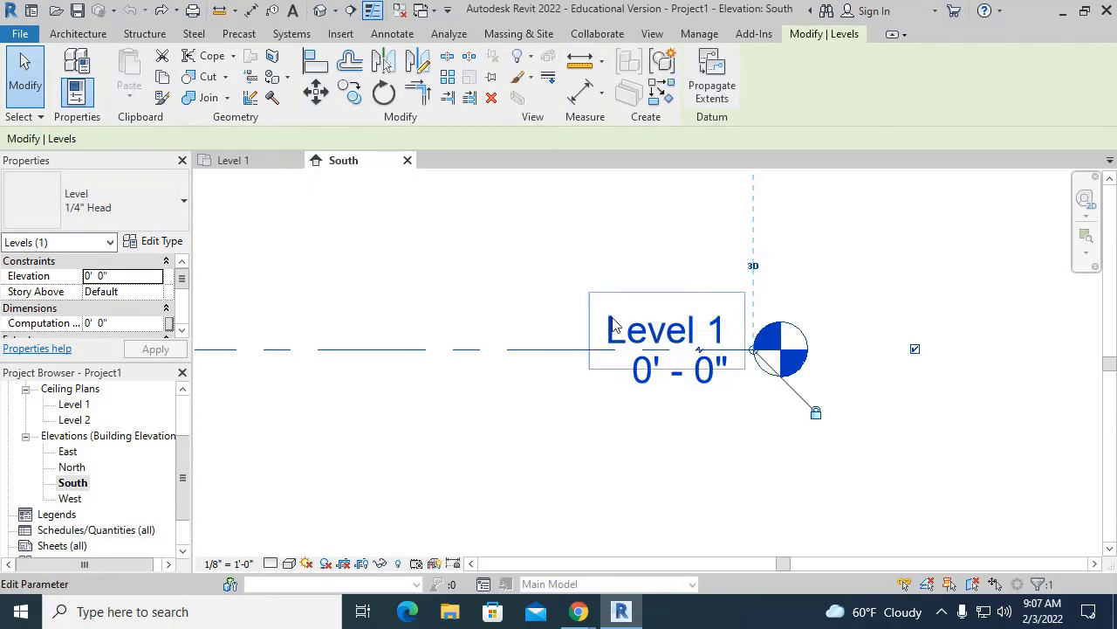
pyautogui.click(618, 316)
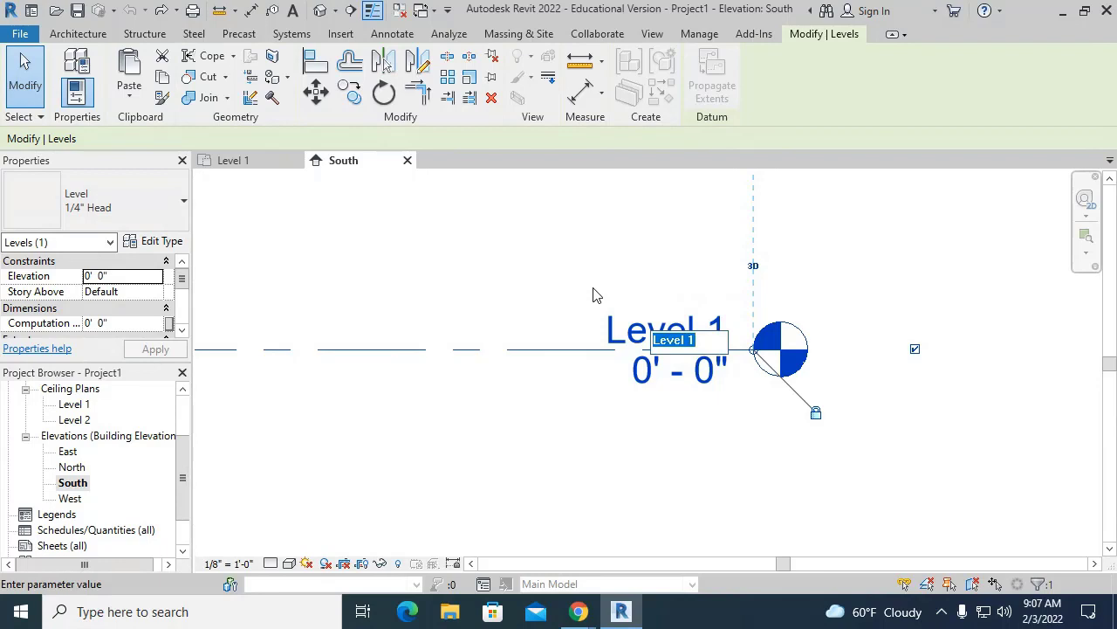
pyautogui.press('Escape')
pyautogui.click(449, 266)
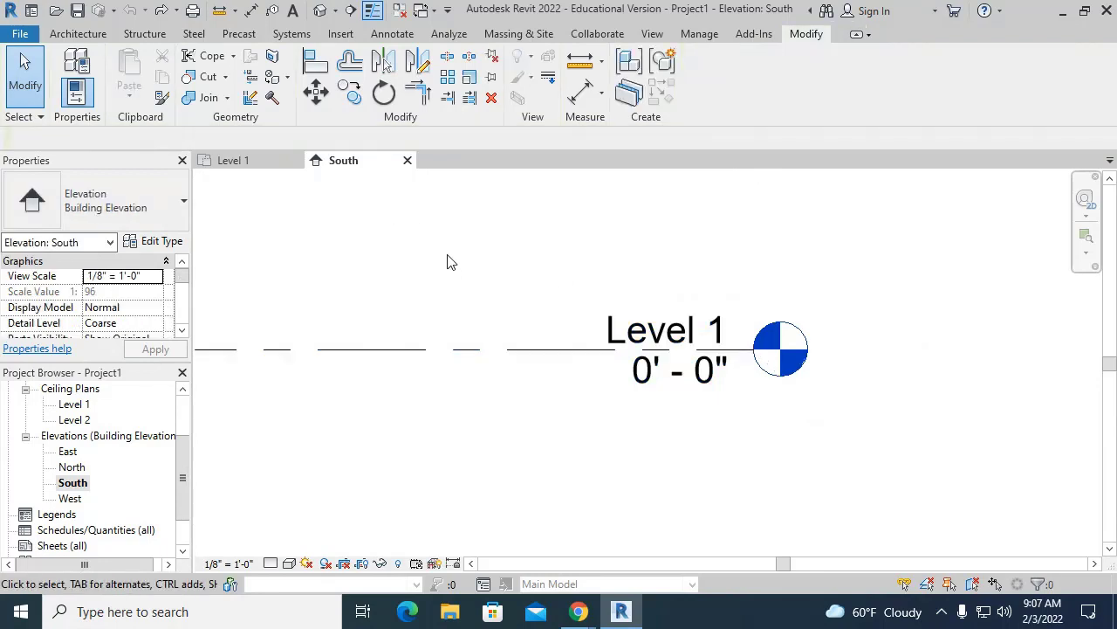
pyautogui.click(484, 353)
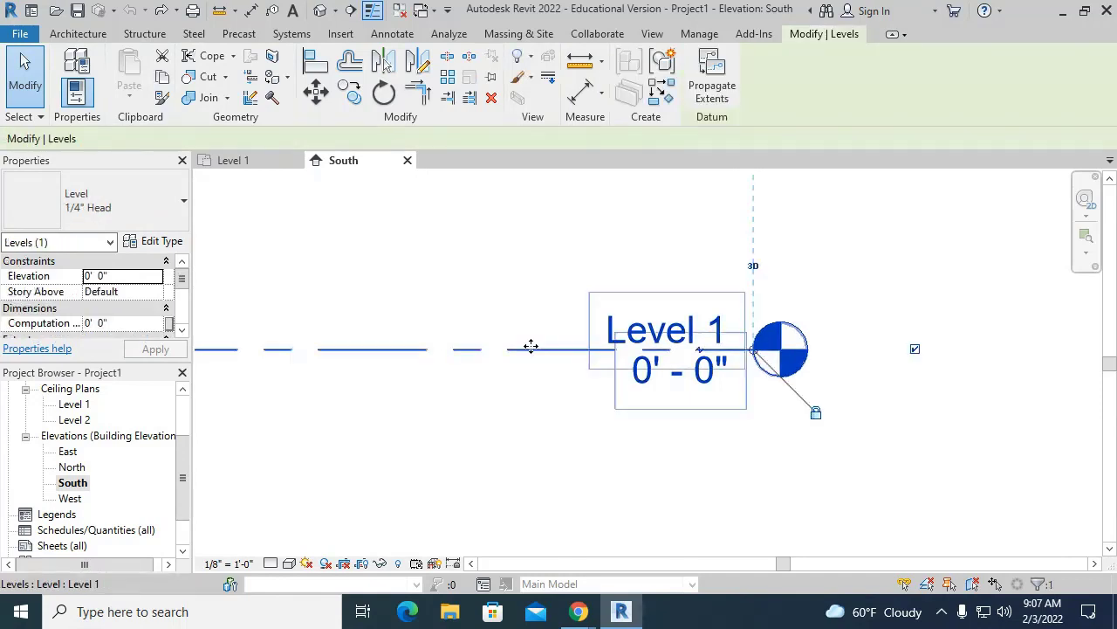
pyautogui.click(368, 219)
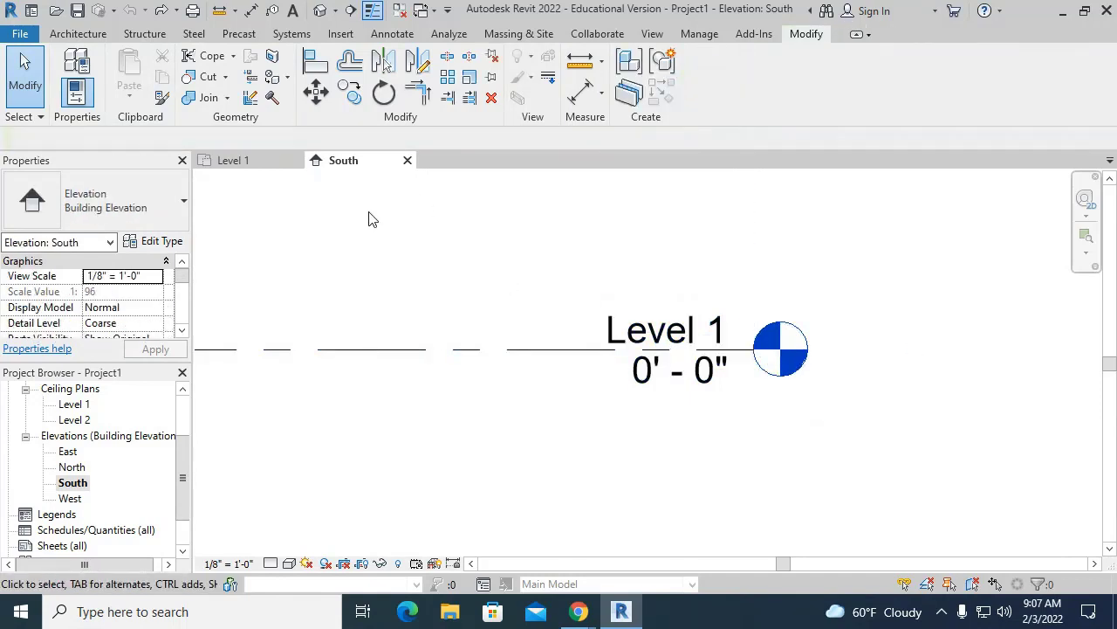
pyautogui.click(84, 469)
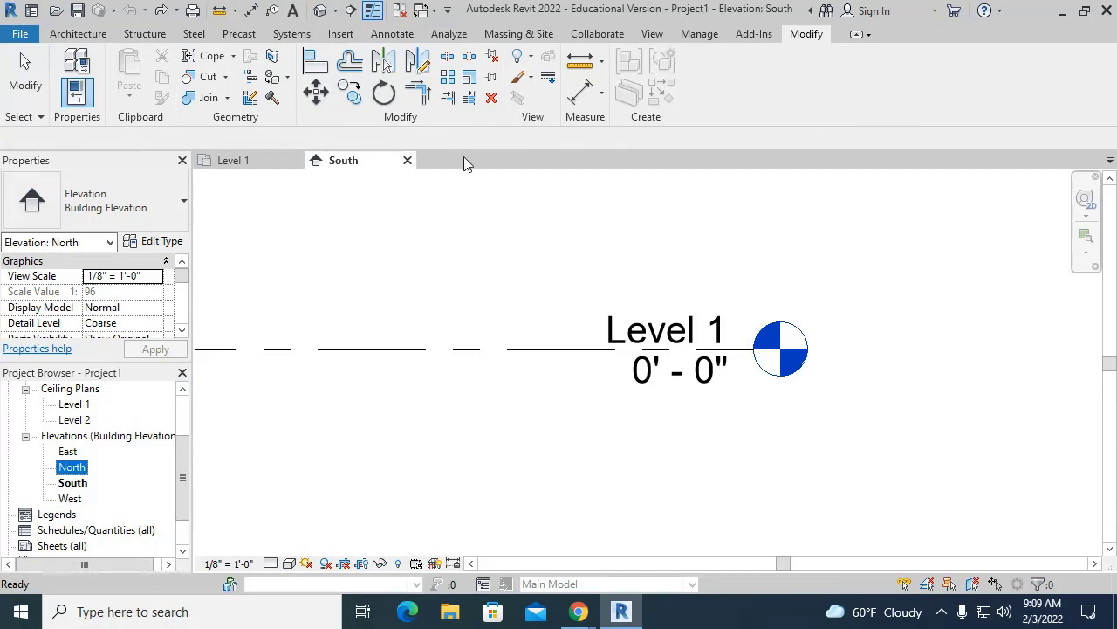
pyautogui.doubleClick(73, 469)
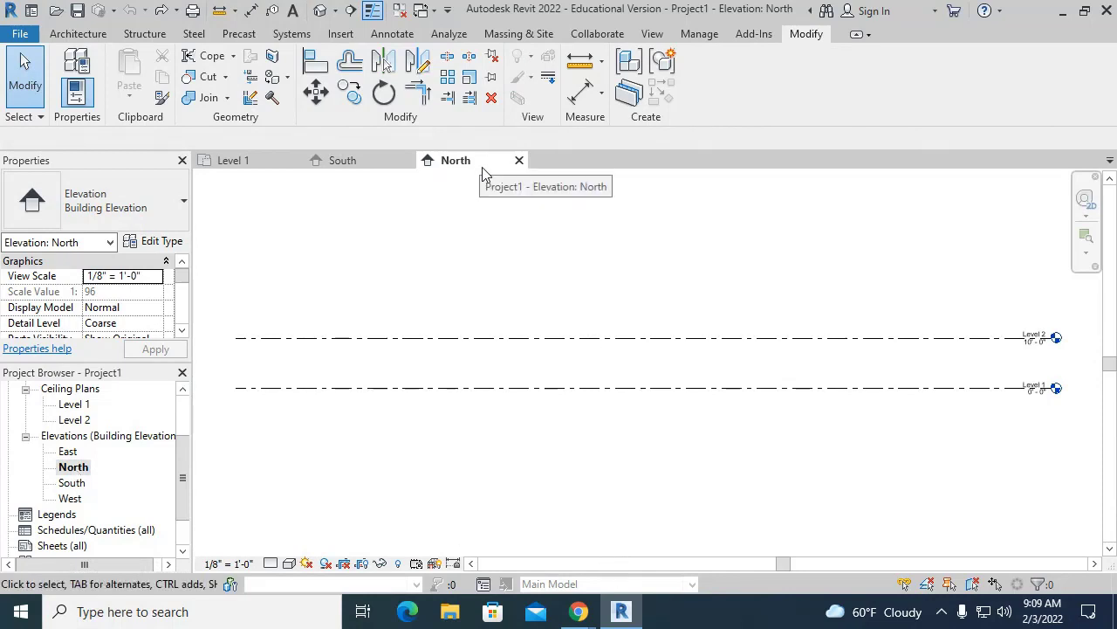
pyautogui.click(519, 160)
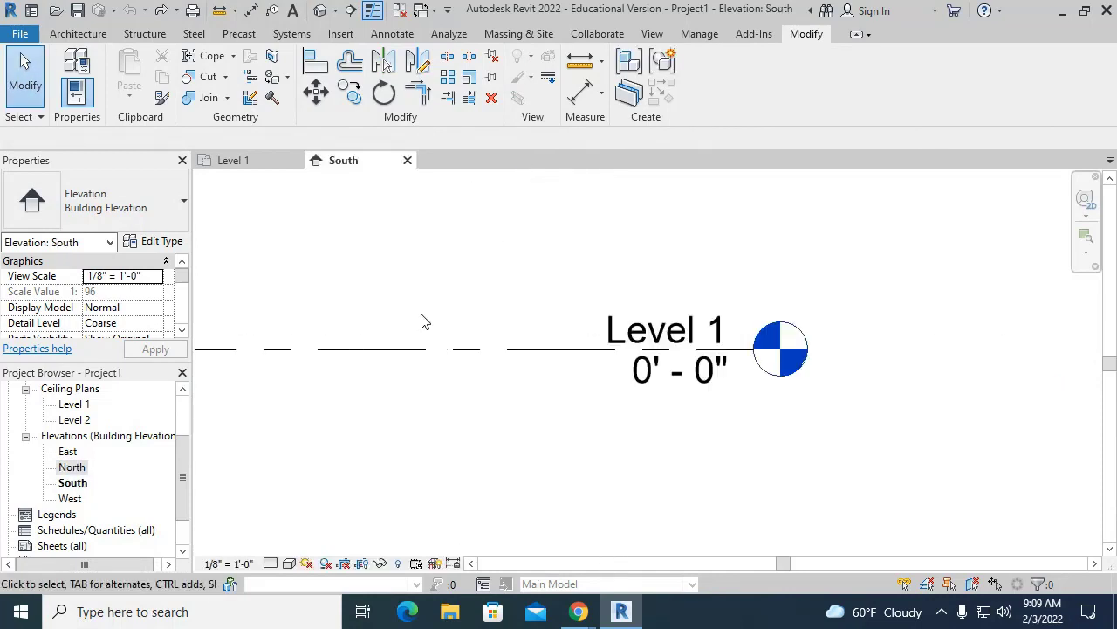
# - Rename the Level 1 datum label in place to FINSH FLOOR and commit it
pyautogui.click(699, 384)
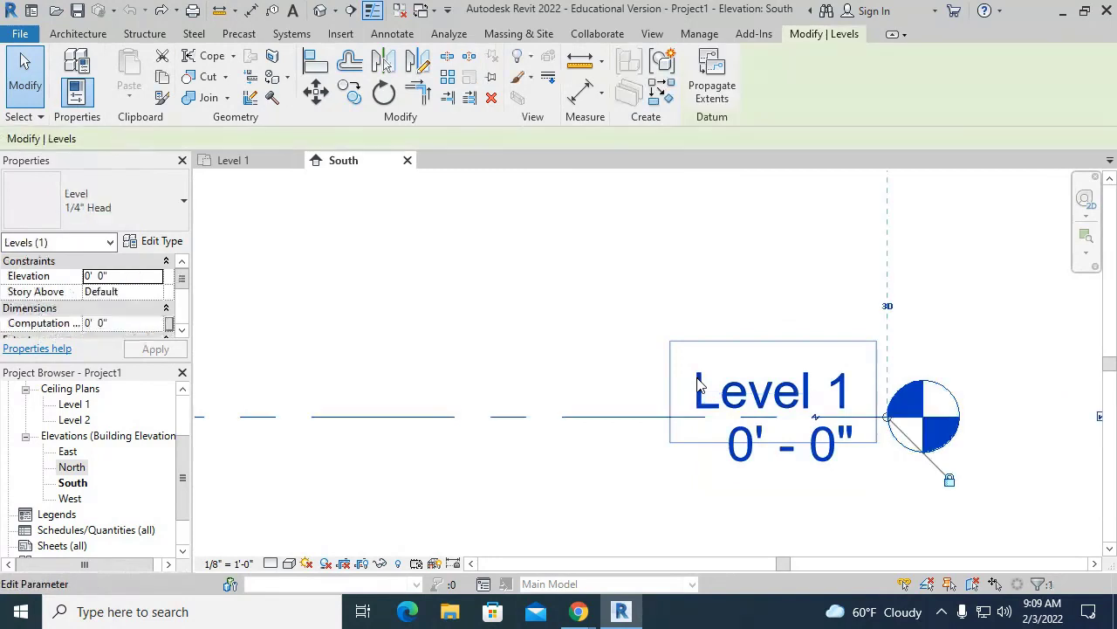
pyautogui.click(699, 384)
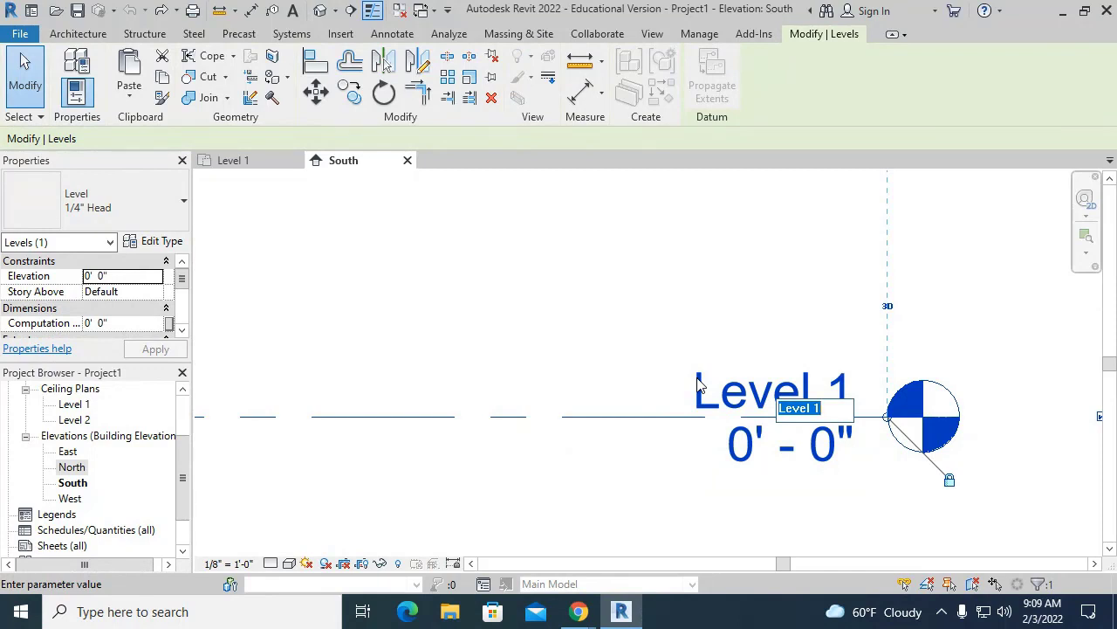
pyautogui.write('N')
pyautogui.press('BackSpace')
pyautogui.write('FINSH FLOOR')
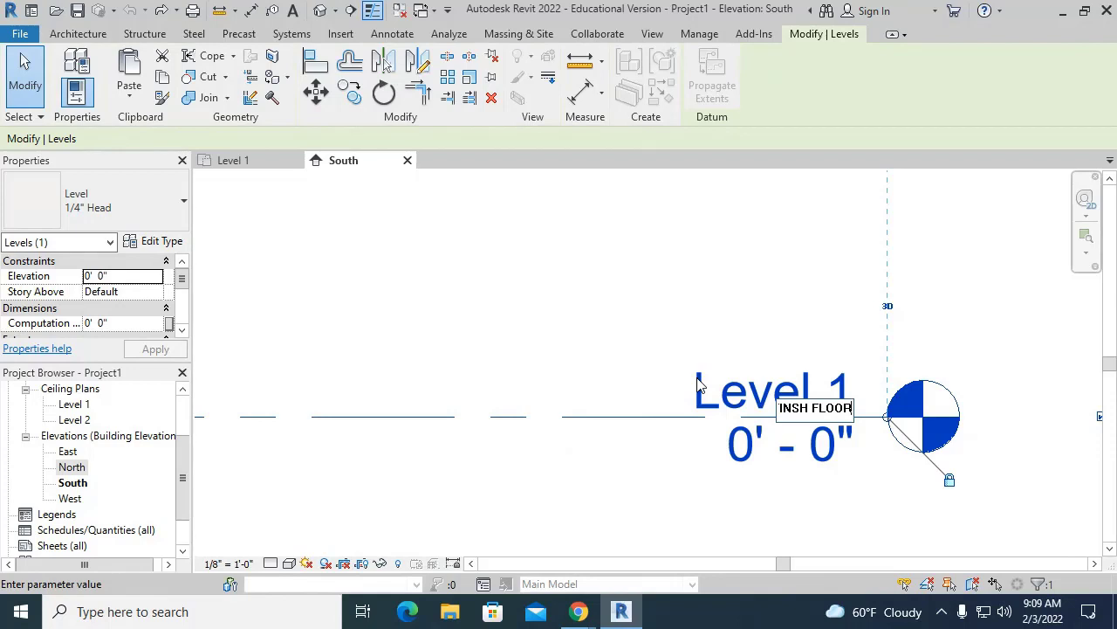
pyautogui.press('Return')
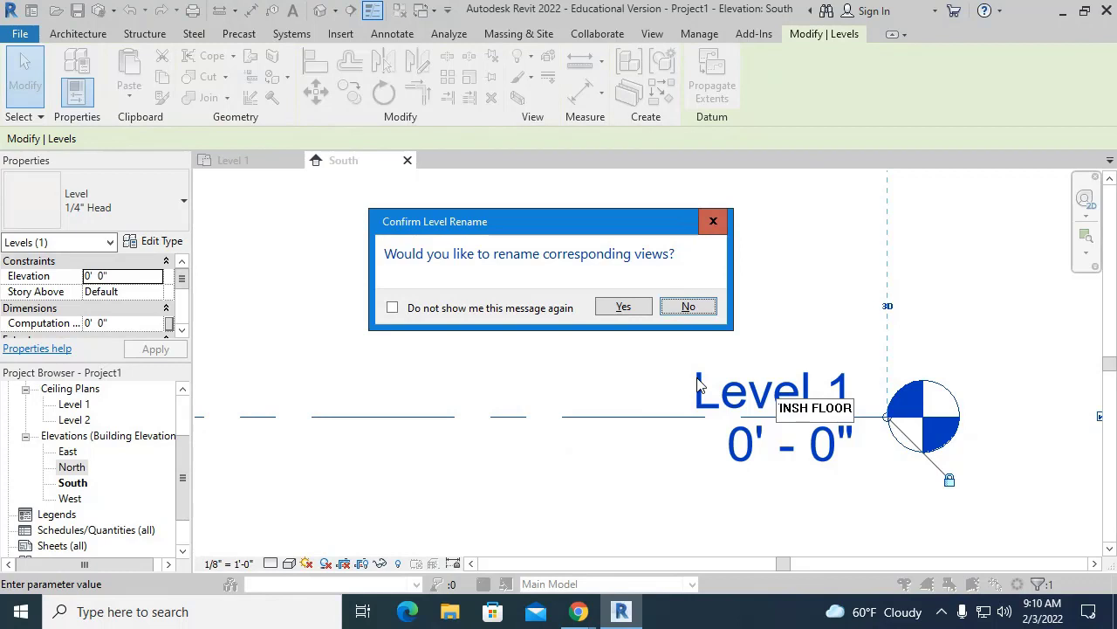
# - Accept renaming the matching floor plan and ceiling plan views to FINSH FLOOR
pyautogui.click(642, 306)
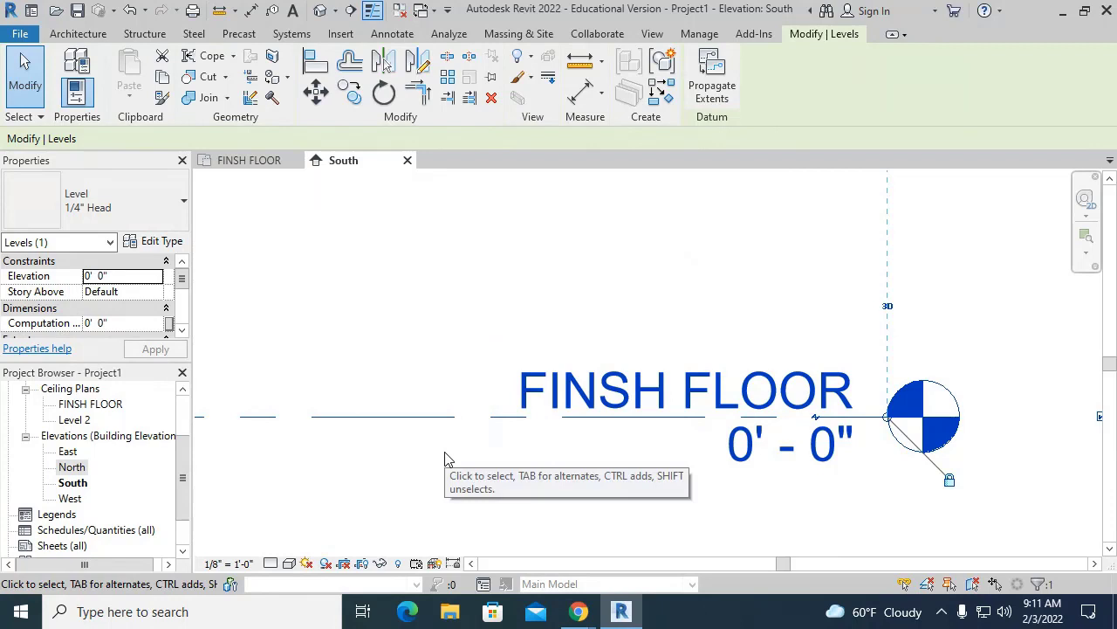
# - Insert the missing I so the level reads FINISH FLOOR, and rename its matching views too
pyautogui.click(616, 394)
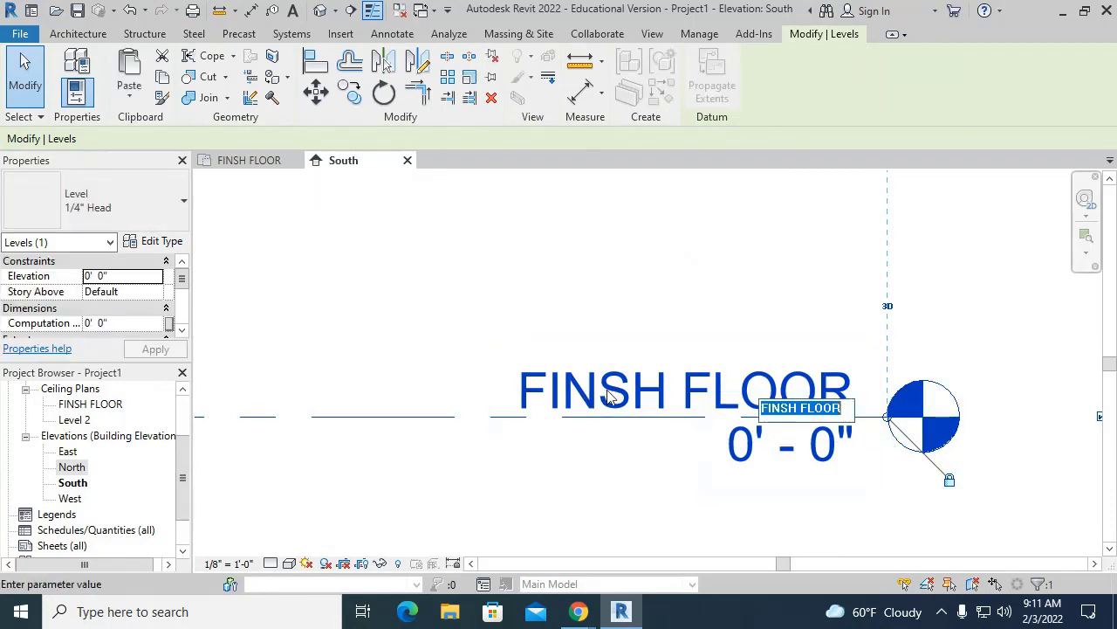
pyautogui.click(782, 412)
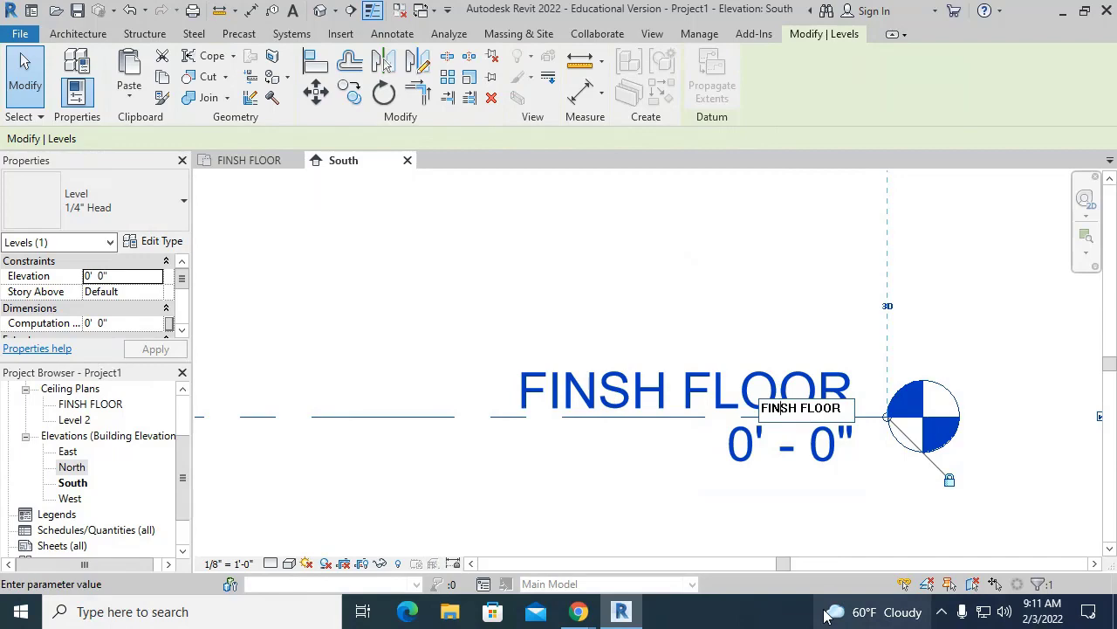
pyautogui.moveTo(827, 615)
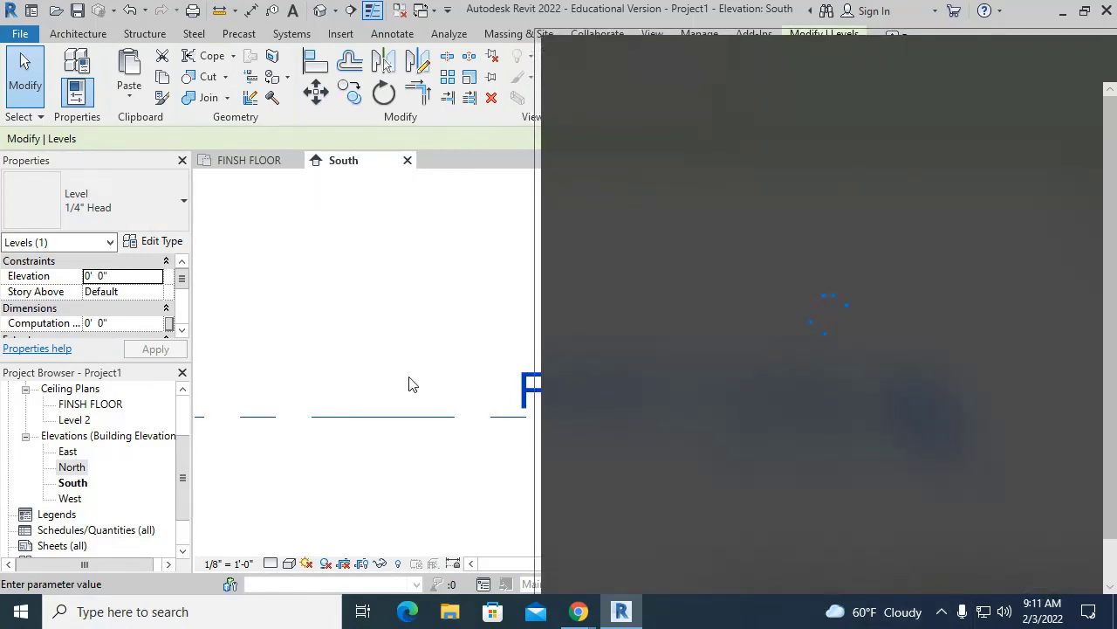
pyautogui.click(410, 382)
pyautogui.click(621, 307)
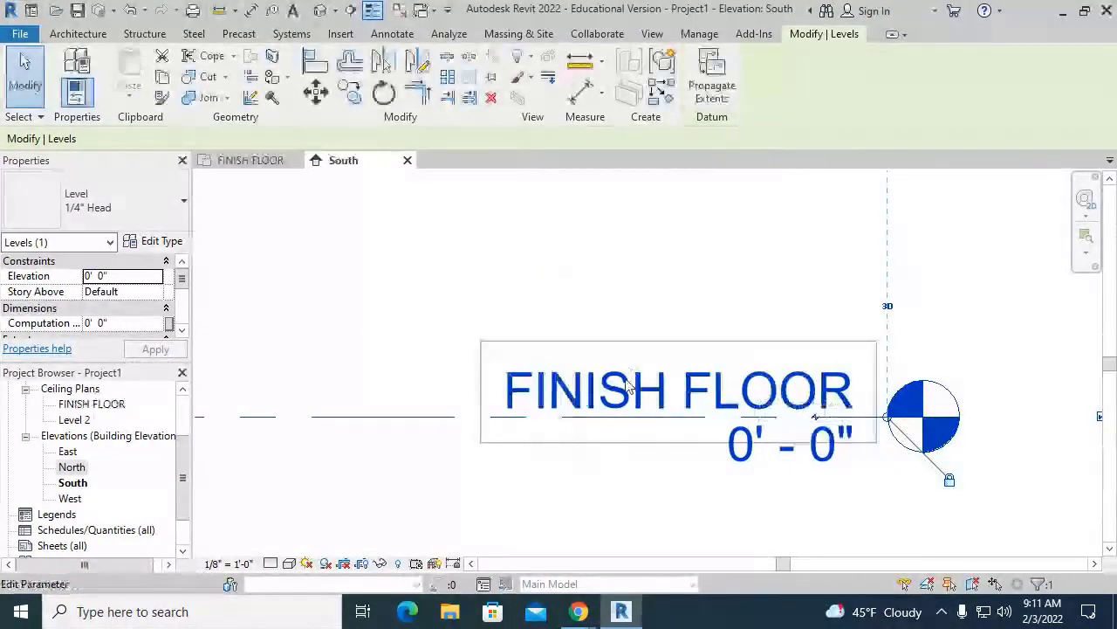
pyautogui.click(586, 505)
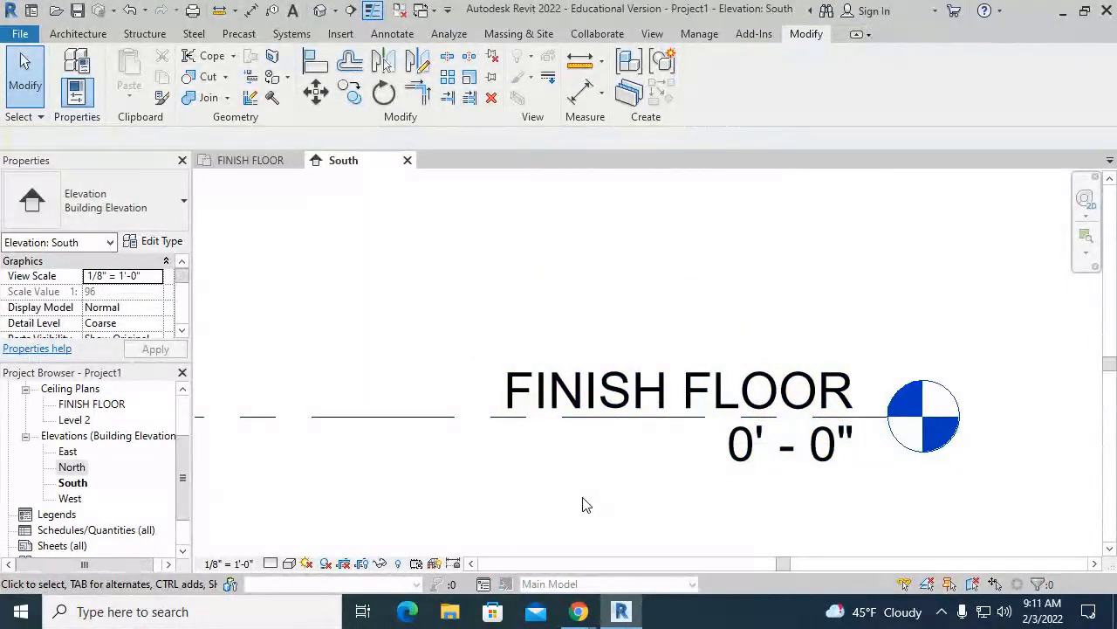
pyautogui.scroll(-3, 764, 462)
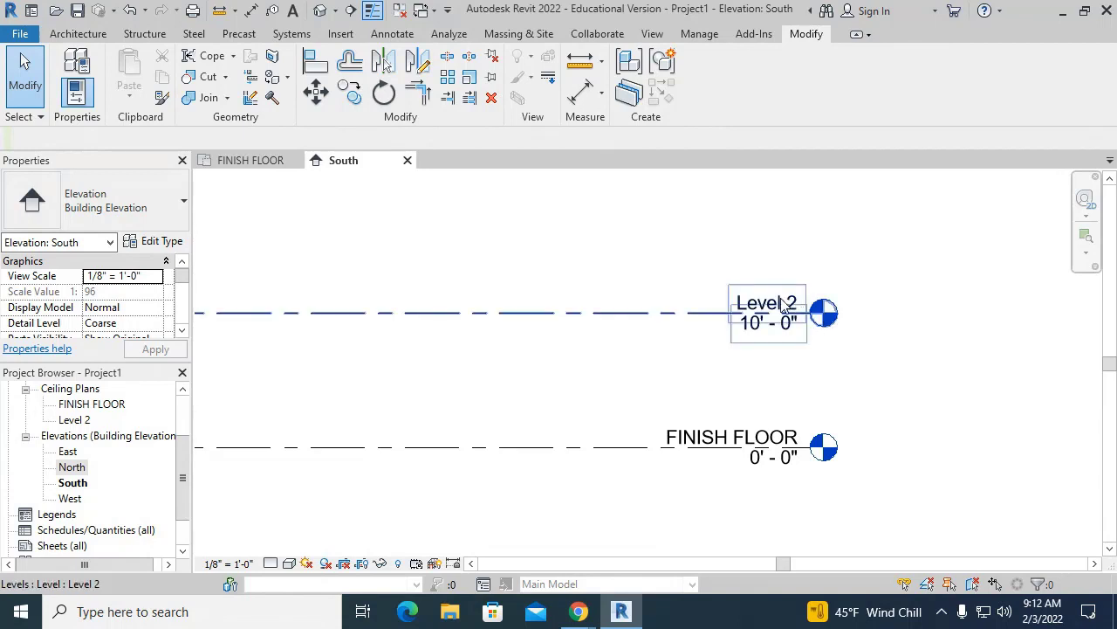
# - Replace the Level 2 name with ROOF, correcting the mistyped ROOOF
pyautogui.doubleClick(752, 303)
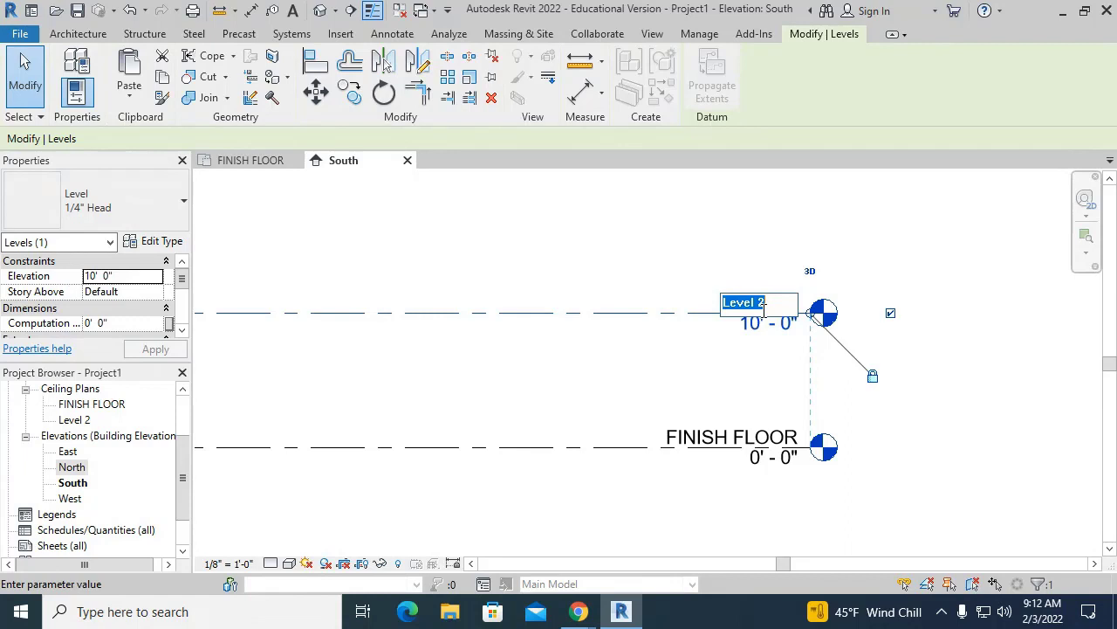
pyautogui.press('Return')
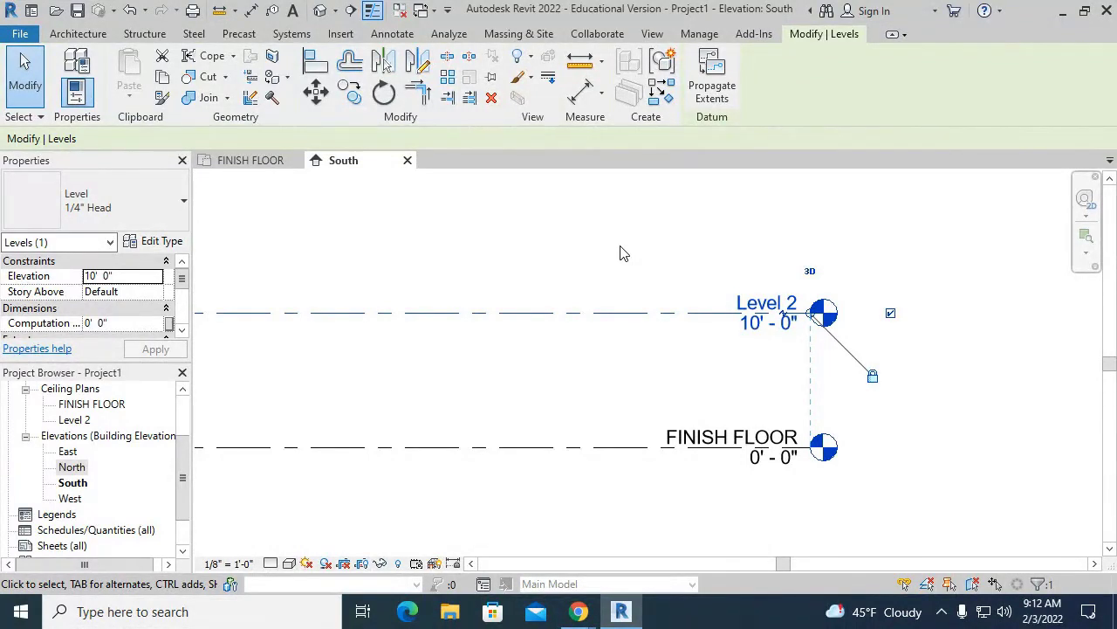
pyautogui.click(762, 303)
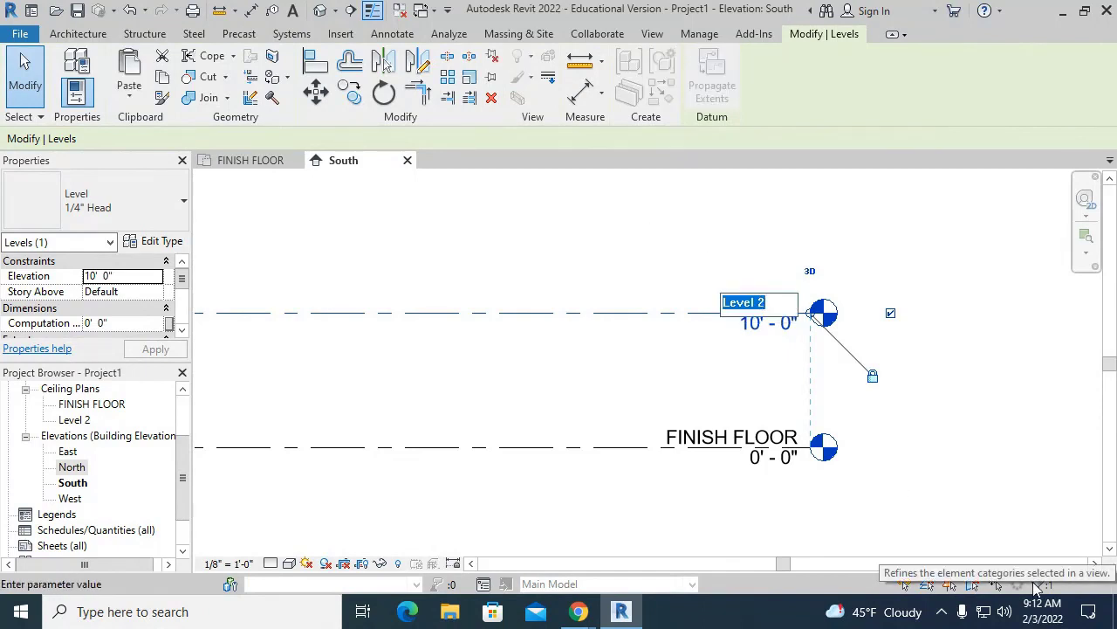
pyautogui.write('ROOOF')
pyautogui.press('BackSpace')
pyautogui.press('BackSpace')
pyautogui.write('F')
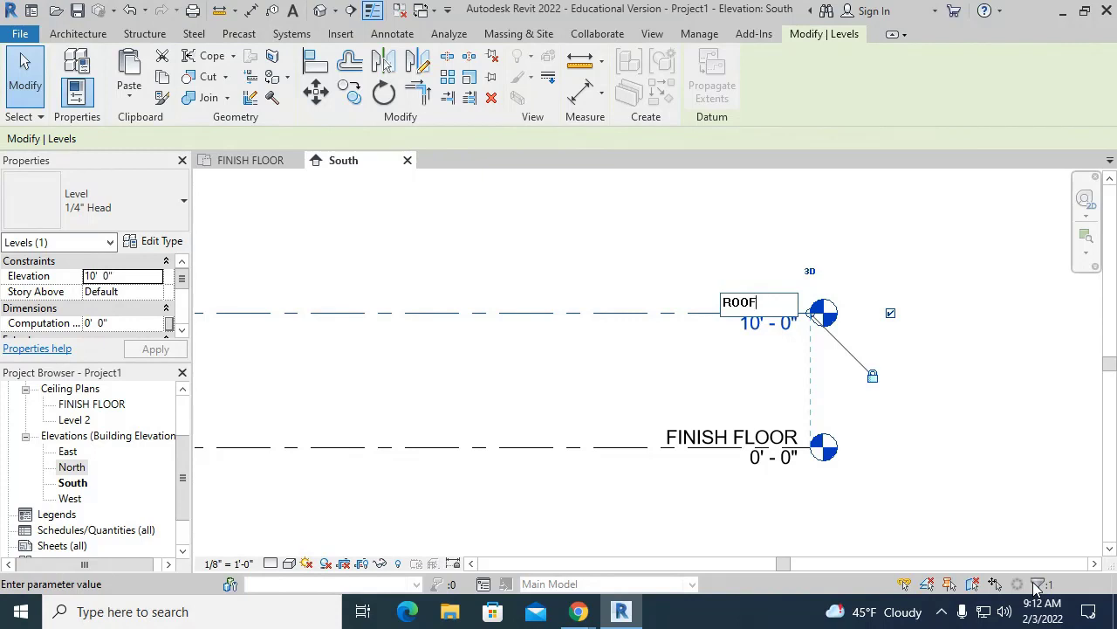
pyautogui.press('Return')
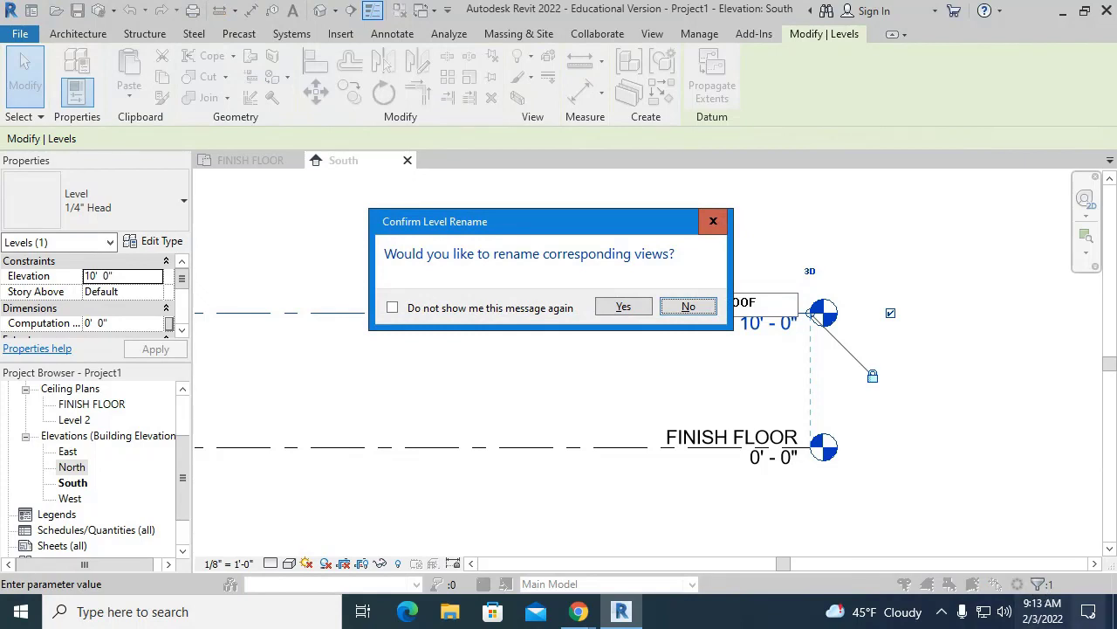
# - Confirm renaming the matching views to ROOF as well, then deselect the level
pyautogui.click(640, 309)
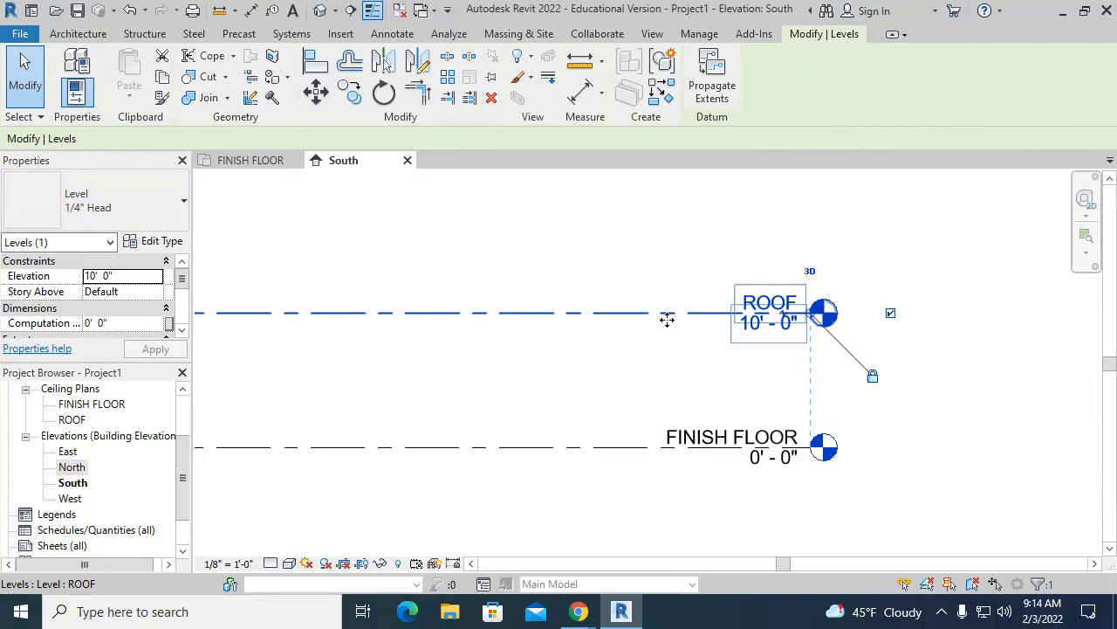
pyautogui.click(807, 374)
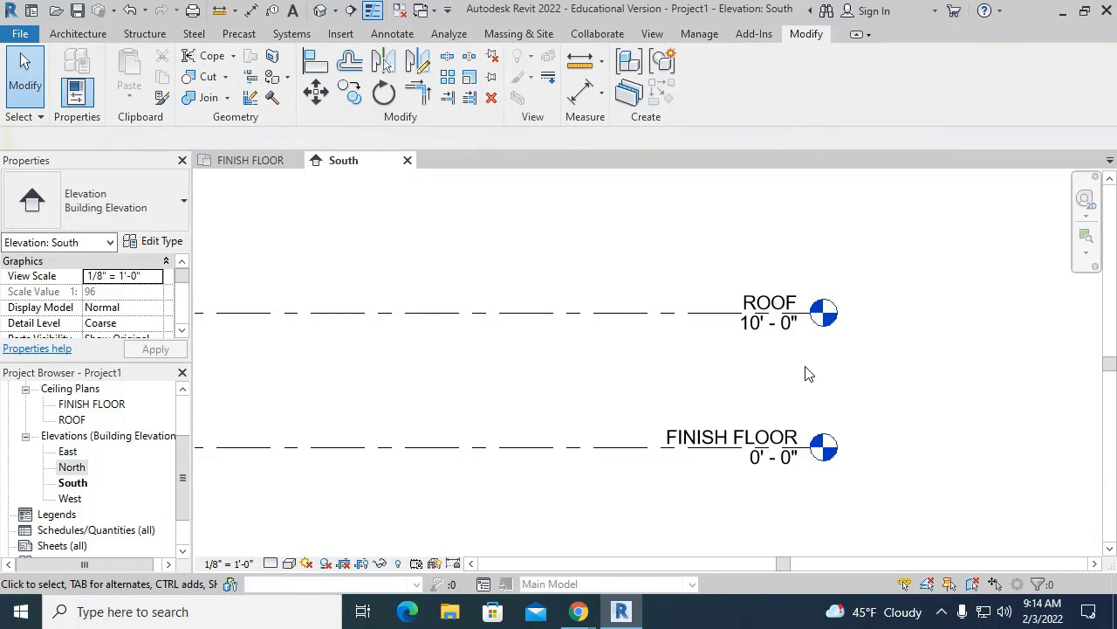
# - Select the ROOF level and put its 10' 0" elevation value into edit mode
pyautogui.click(756, 327)
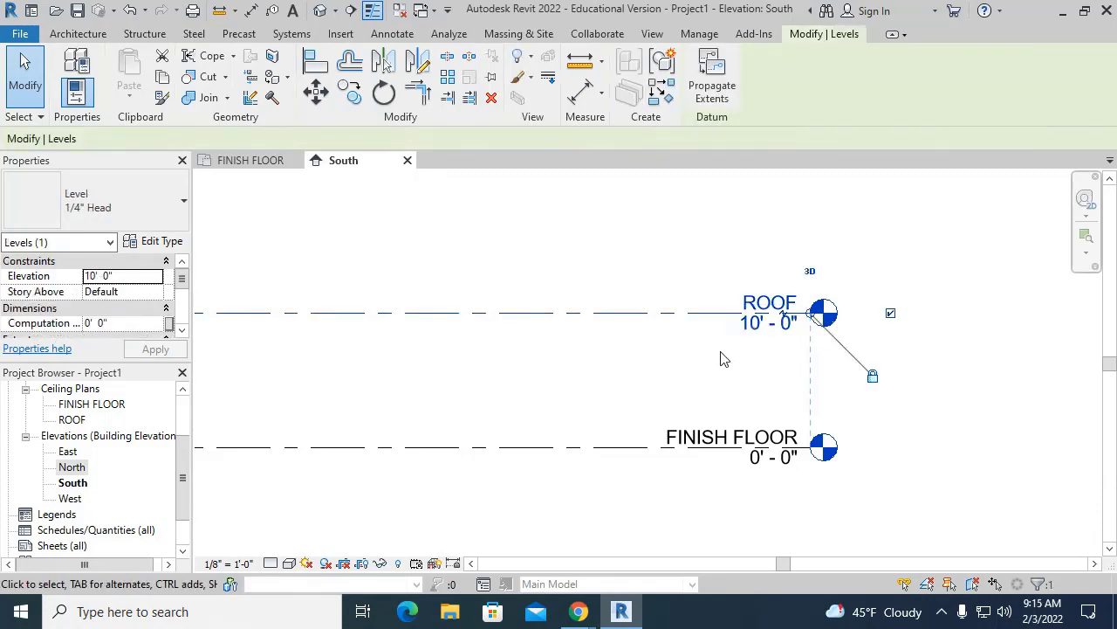
pyautogui.click(752, 330)
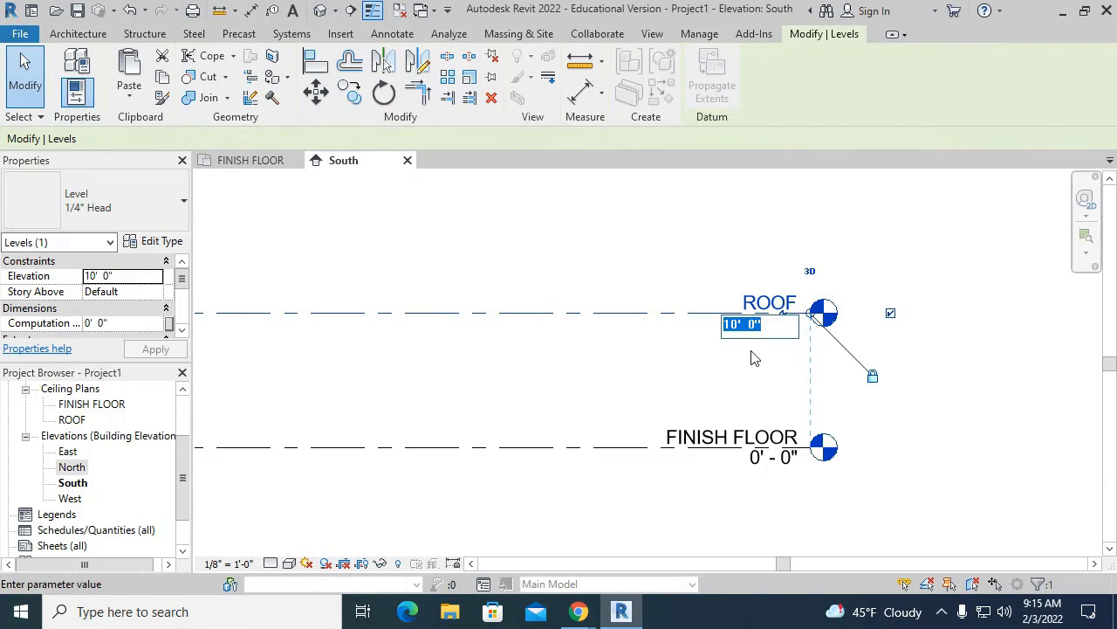
pyautogui.click(634, 382)
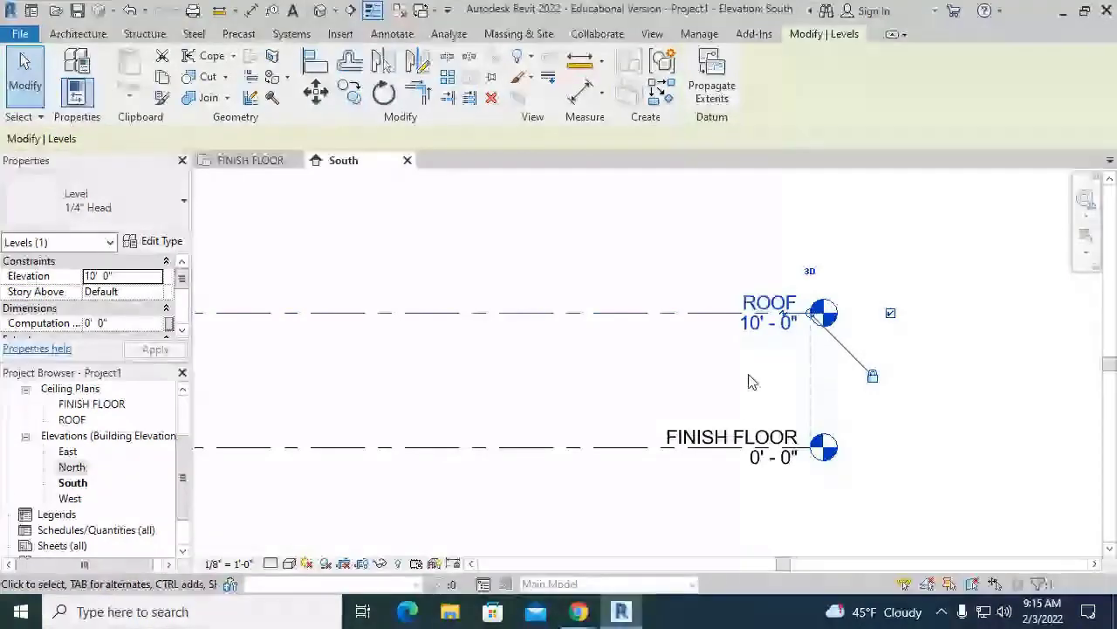
pyautogui.click(743, 331)
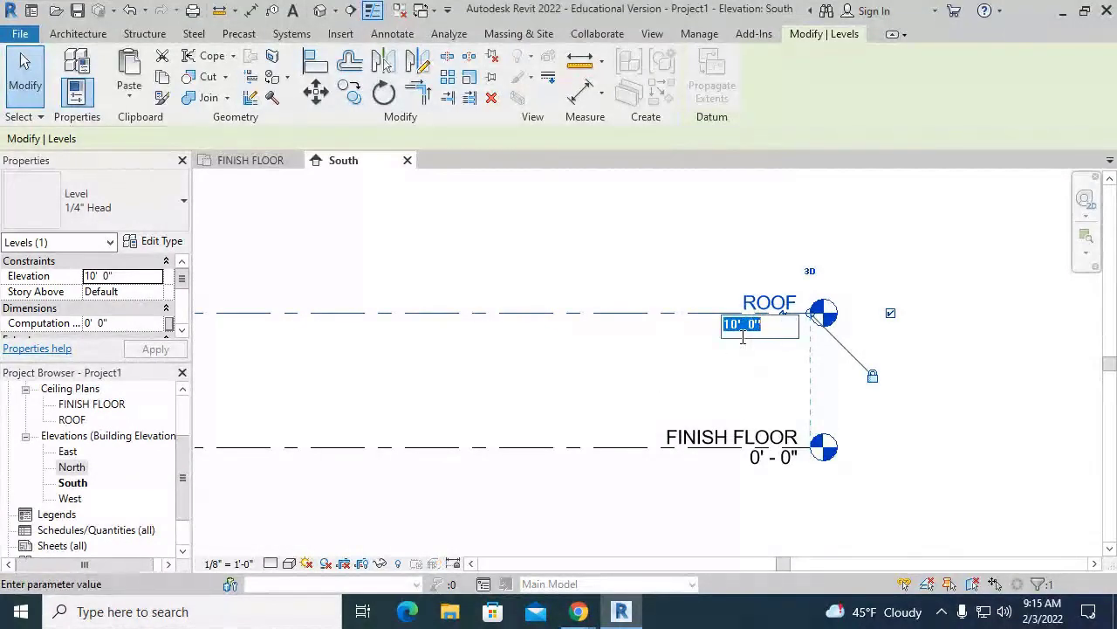
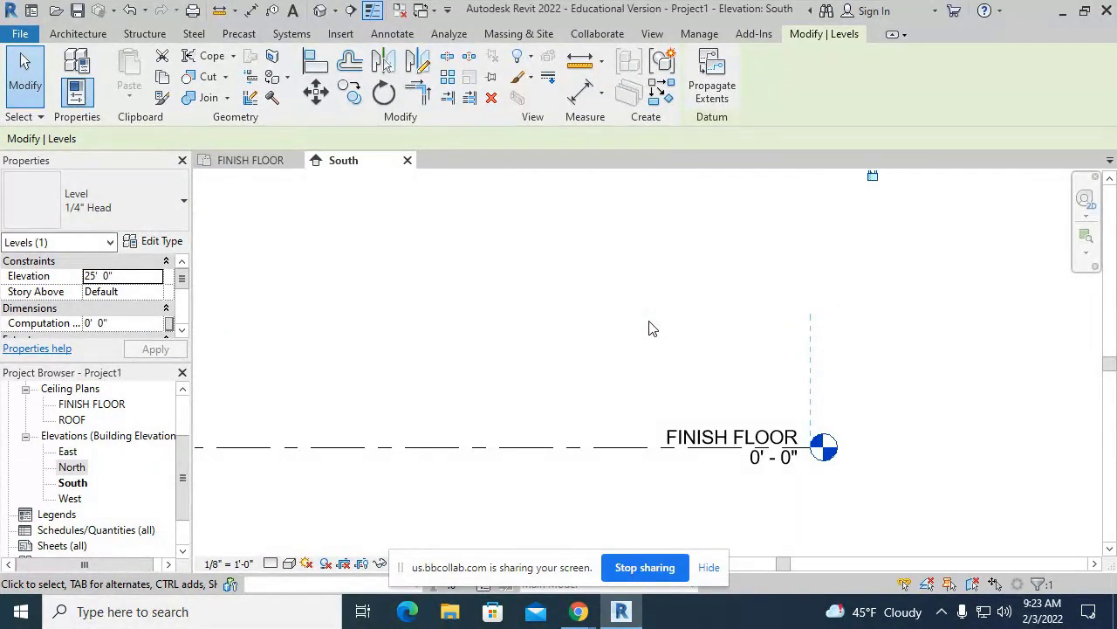
# - Deselect the ROOF level and pan the South elevation to show the level ends
pyautogui.scroll(-4, 649, 328)
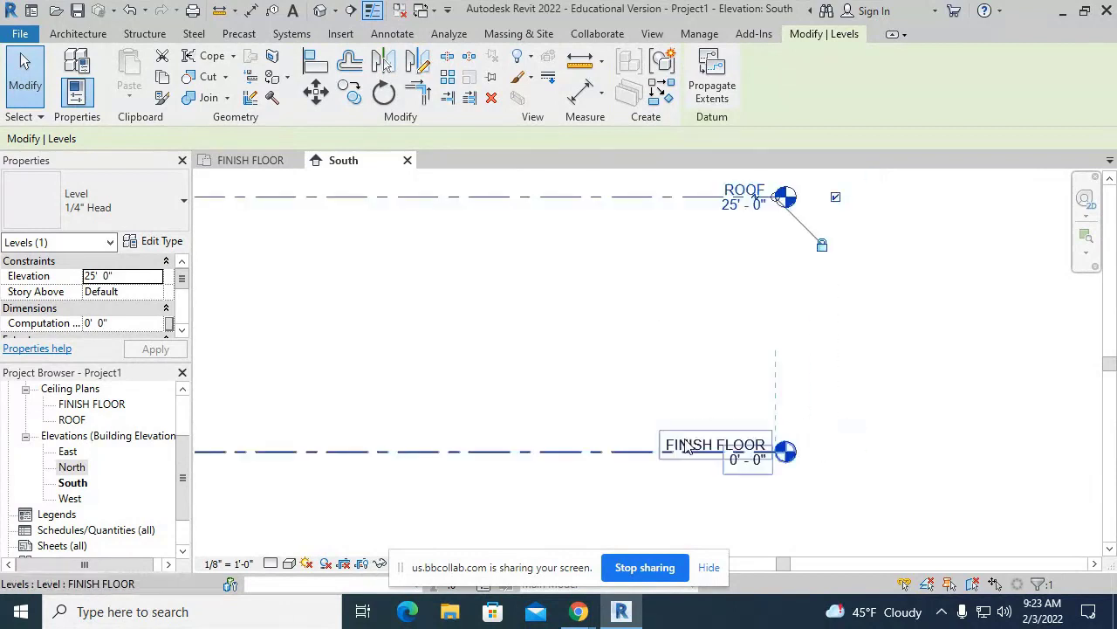
pyautogui.click(641, 341)
pyautogui.moveTo(646, 445); pyautogui.dragTo(811, 441, button='middle')
pyautogui.moveTo(733, 428); pyautogui.dragTo(808, 443, button='middle')
pyautogui.scroll(-2, 1027, 365)
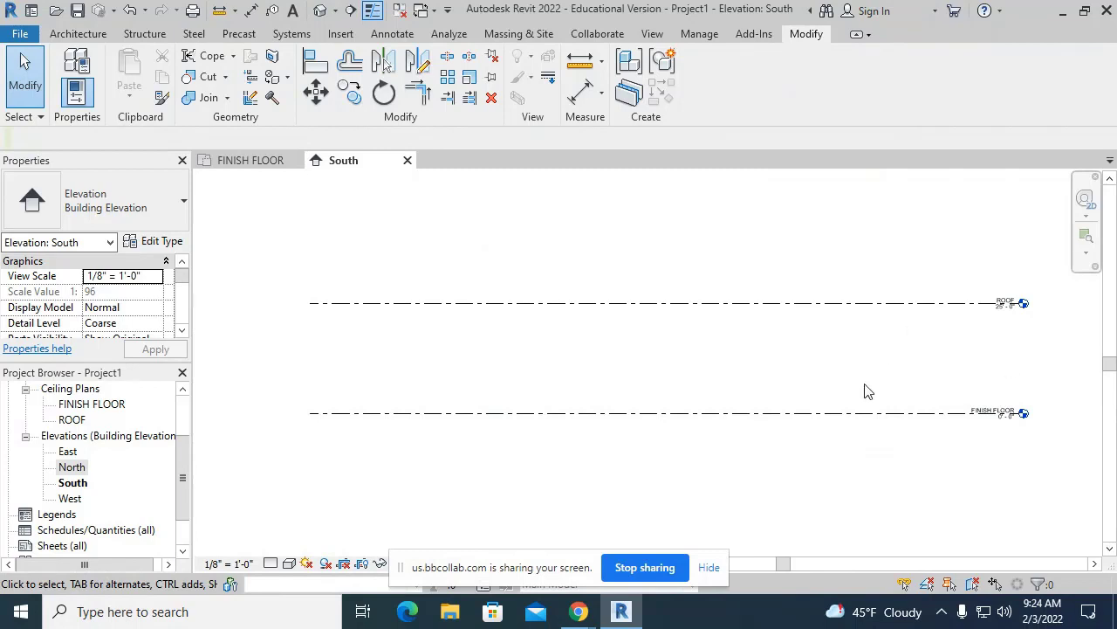
pyautogui.moveTo(742, 349); pyautogui.dragTo(657, 339, button='middle')
pyautogui.scroll(1, 657, 339)
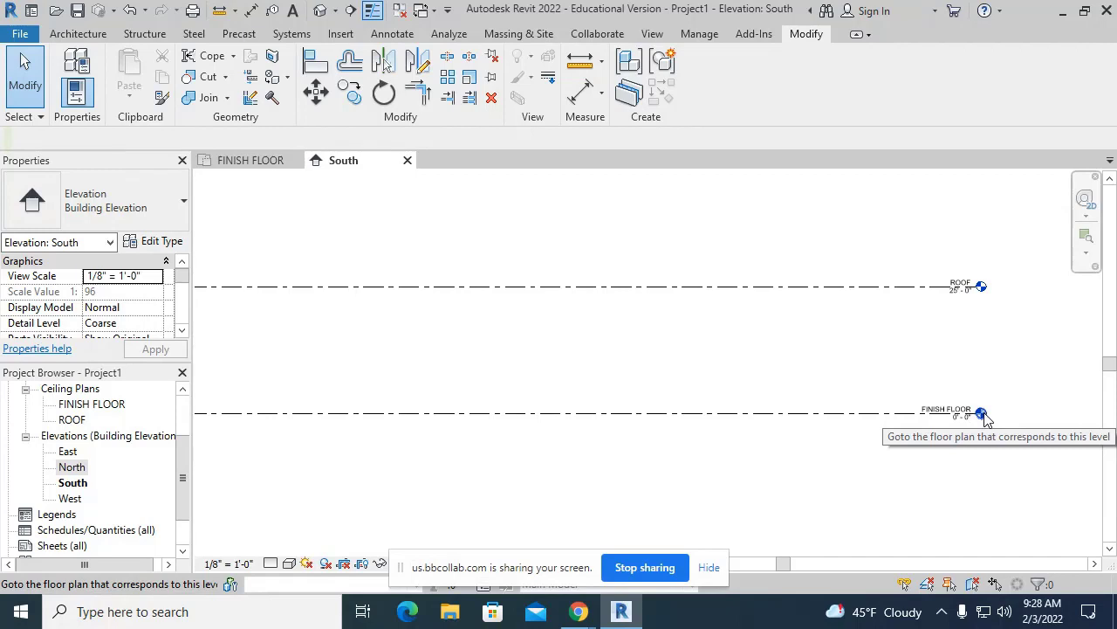
pyautogui.scroll(-2, 739, 359)
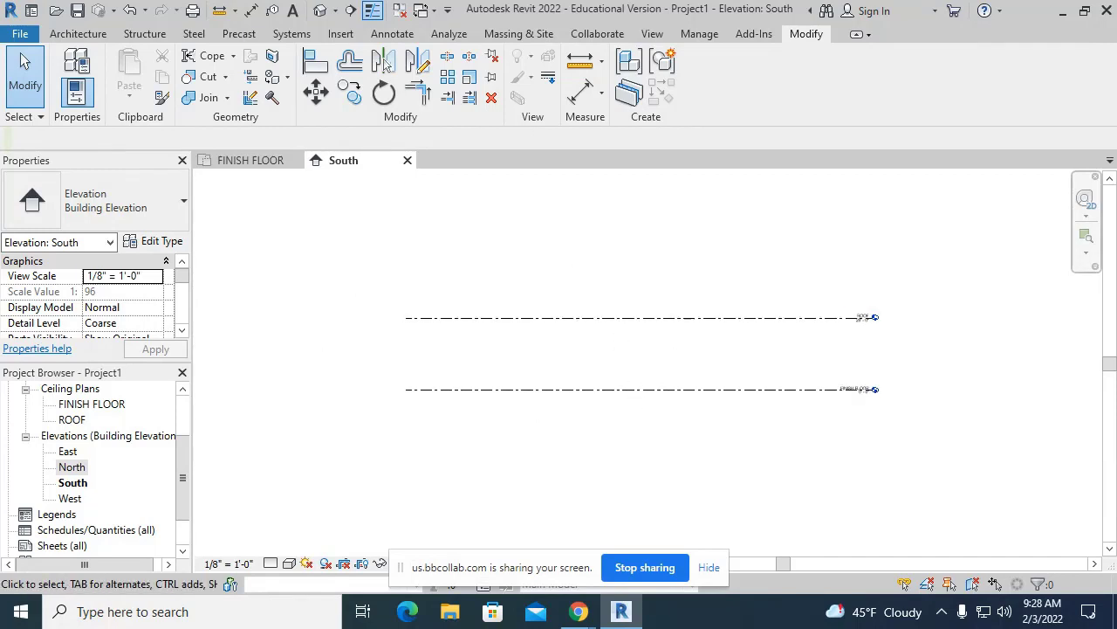
# - Draw a new Level 3 above FINISH FLOOR, spanning the existing levels' left and right ends
pyautogui.click(78, 35)
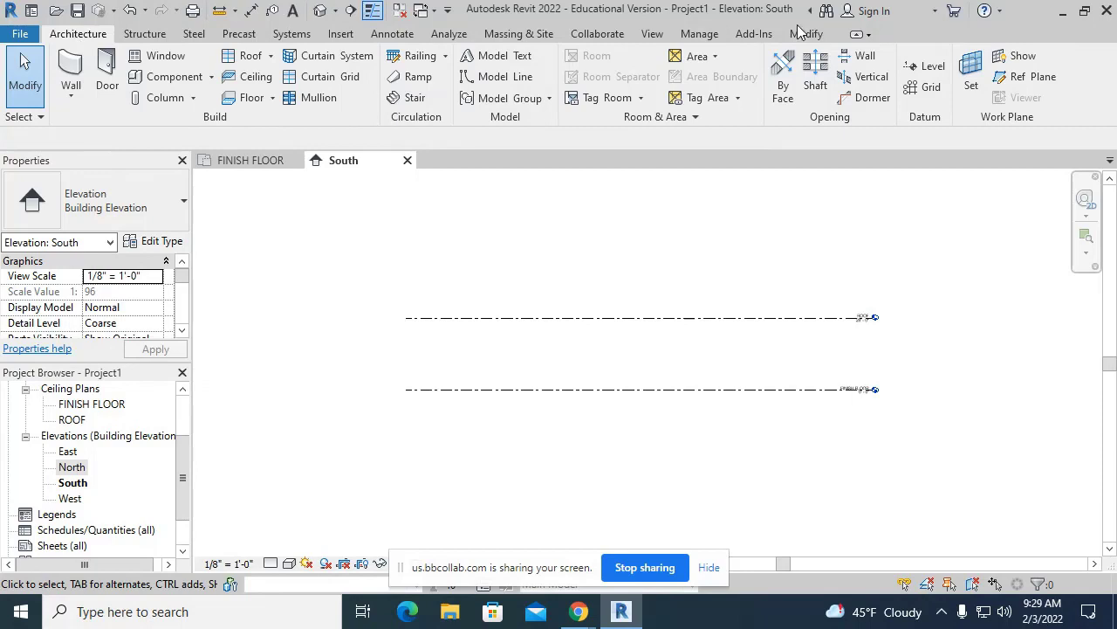
pyautogui.click(918, 77)
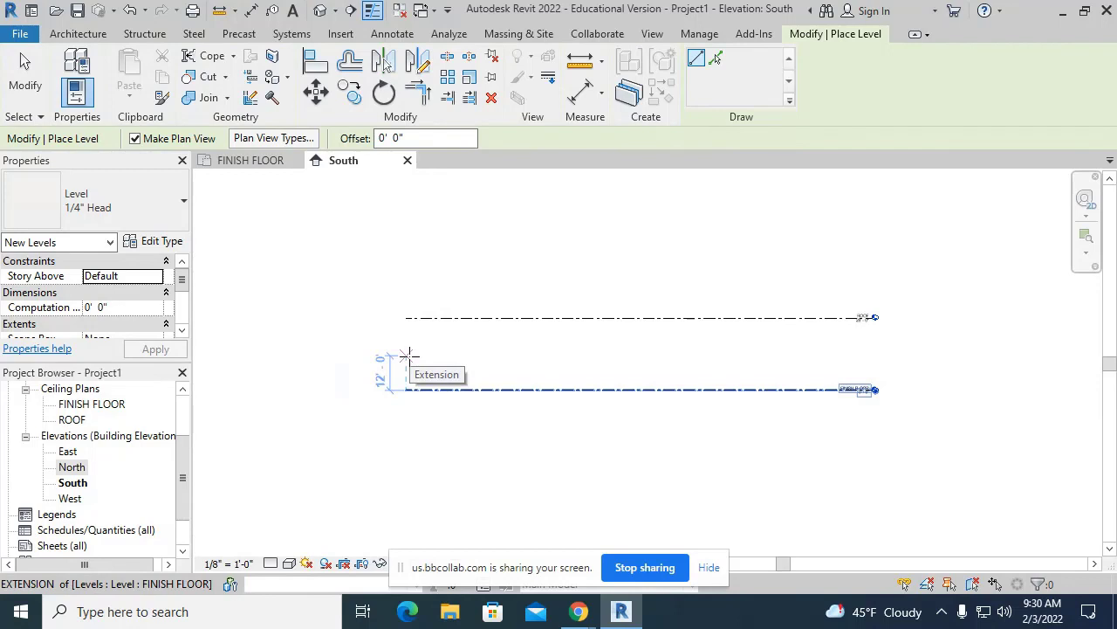
pyautogui.click(409, 355)
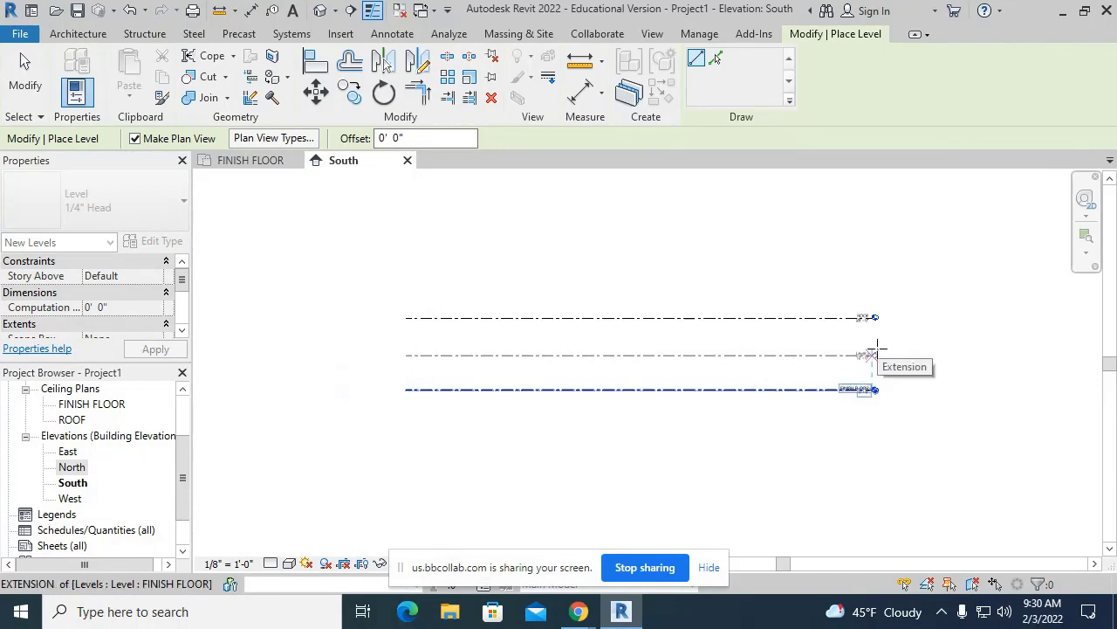
pyautogui.click(873, 353)
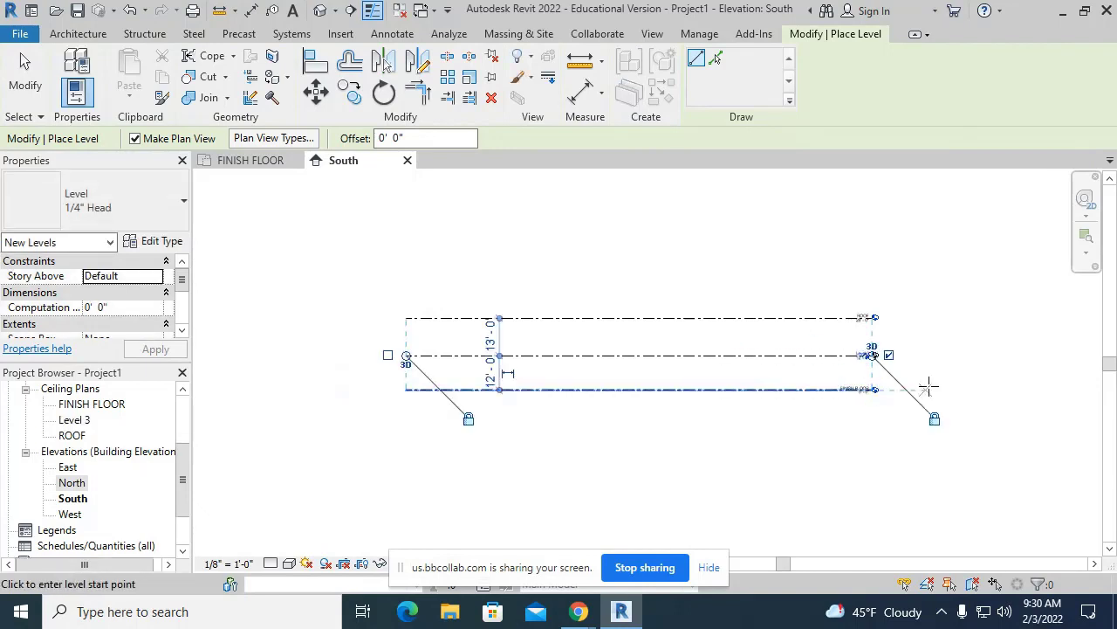
pyautogui.press('Escape')
pyautogui.press('Escape')
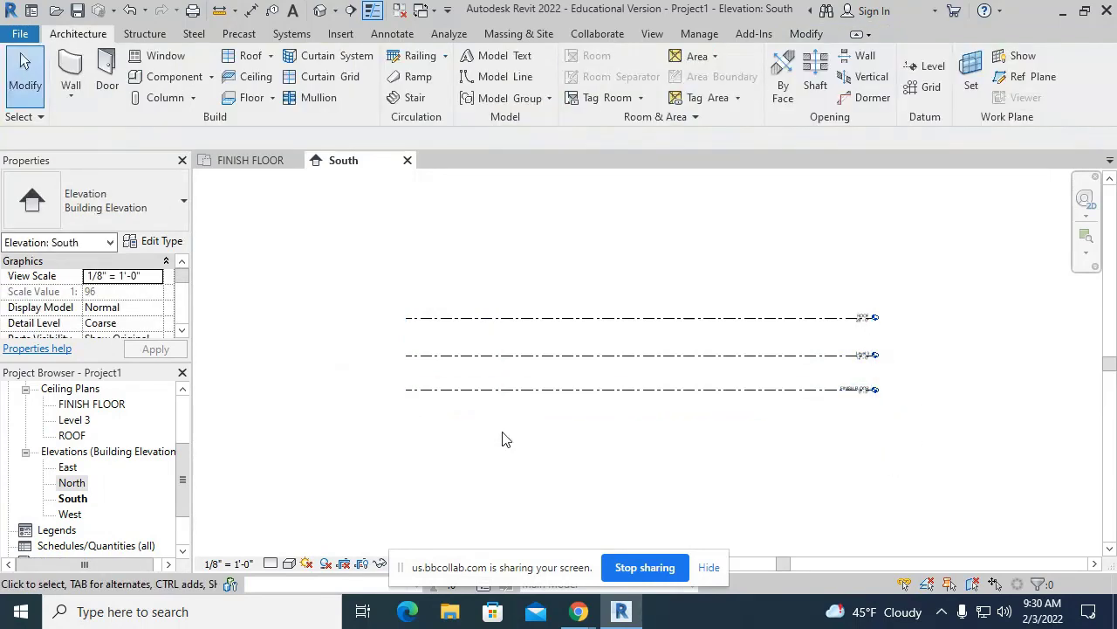
# - Rename Level 3 to TOP OF PLATE and accept renaming its matching views
pyautogui.scroll(2, 884, 407)
pyautogui.moveTo(884, 408); pyautogui.dragTo(868, 357, button='middle')
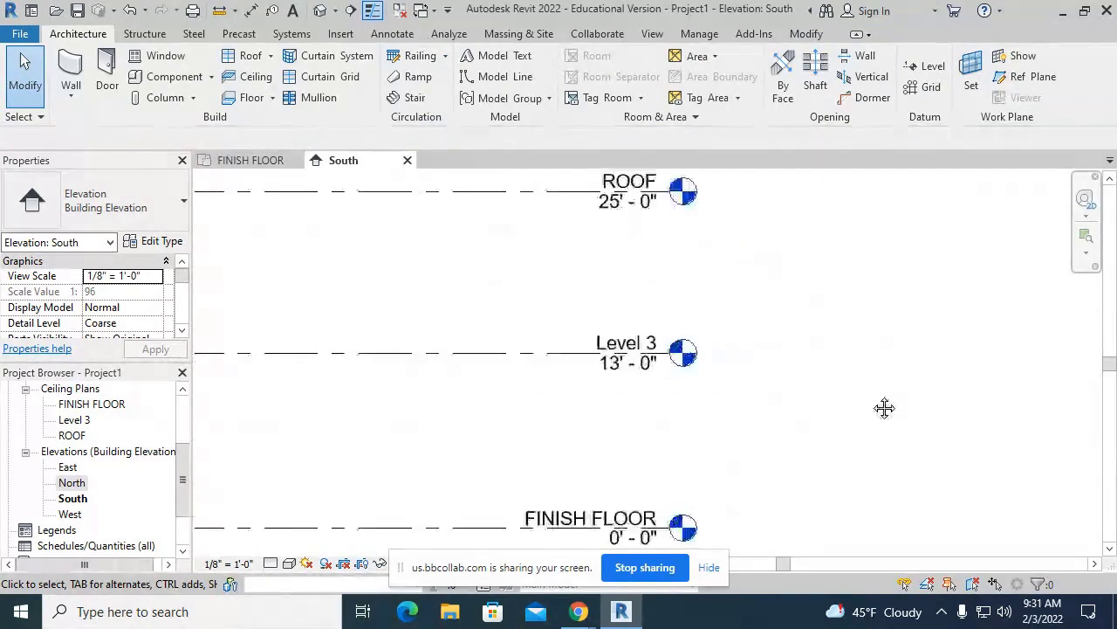
pyautogui.scroll(-1, 872, 352)
pyautogui.scroll(-1, 885, 402)
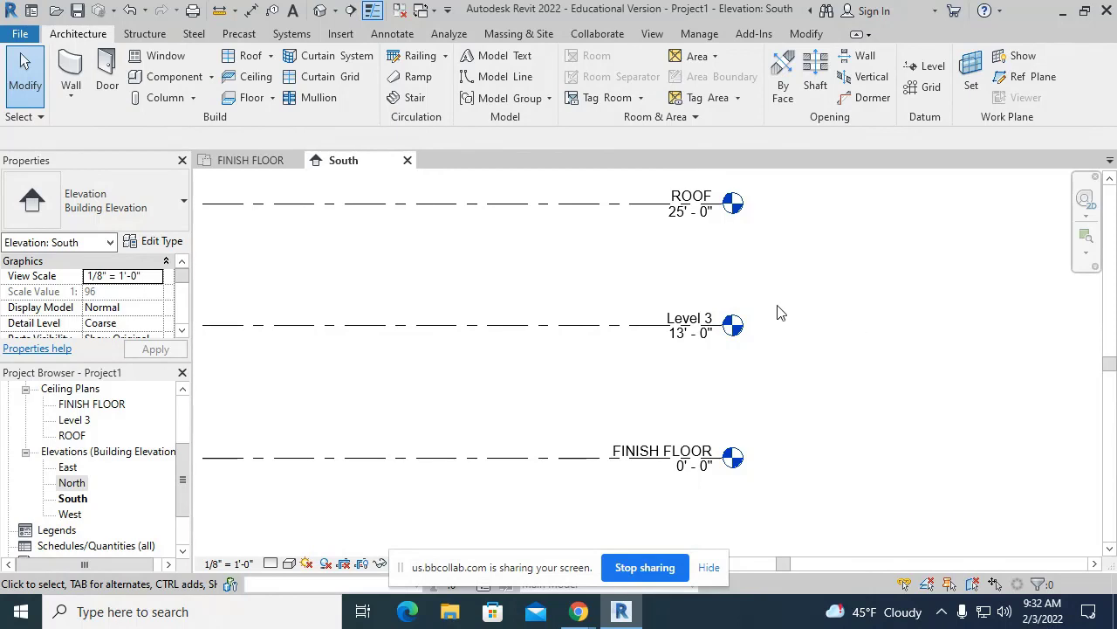
pyautogui.click(709, 318)
pyautogui.click(668, 314)
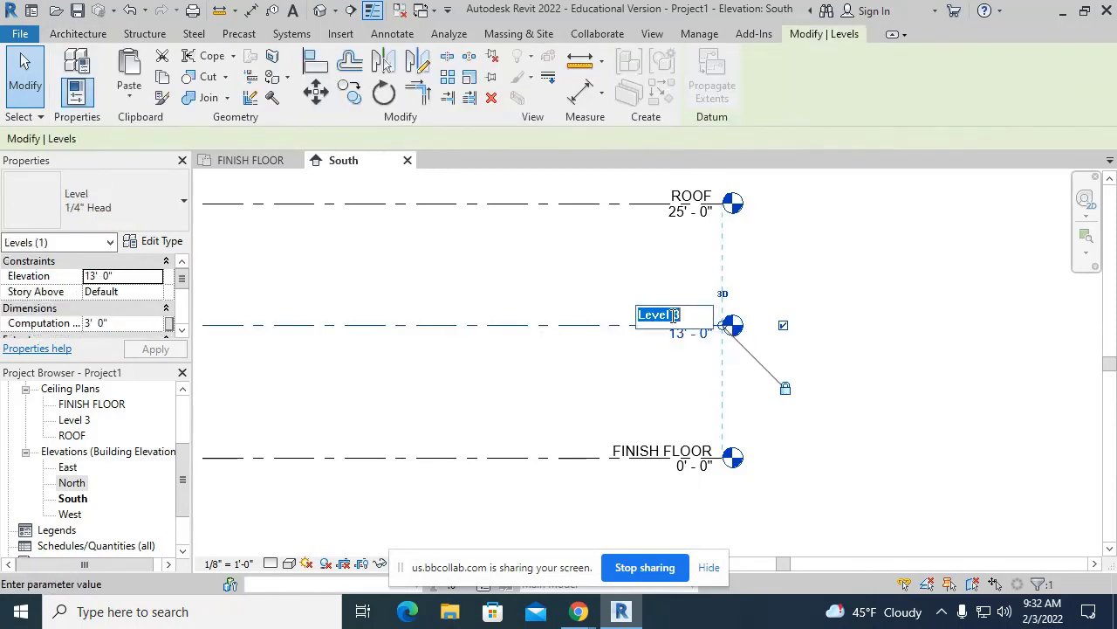
pyautogui.write('TOP O')
pyautogui.press('BackSpace')
pyautogui.write('OF PLATE')
pyautogui.press('Return')
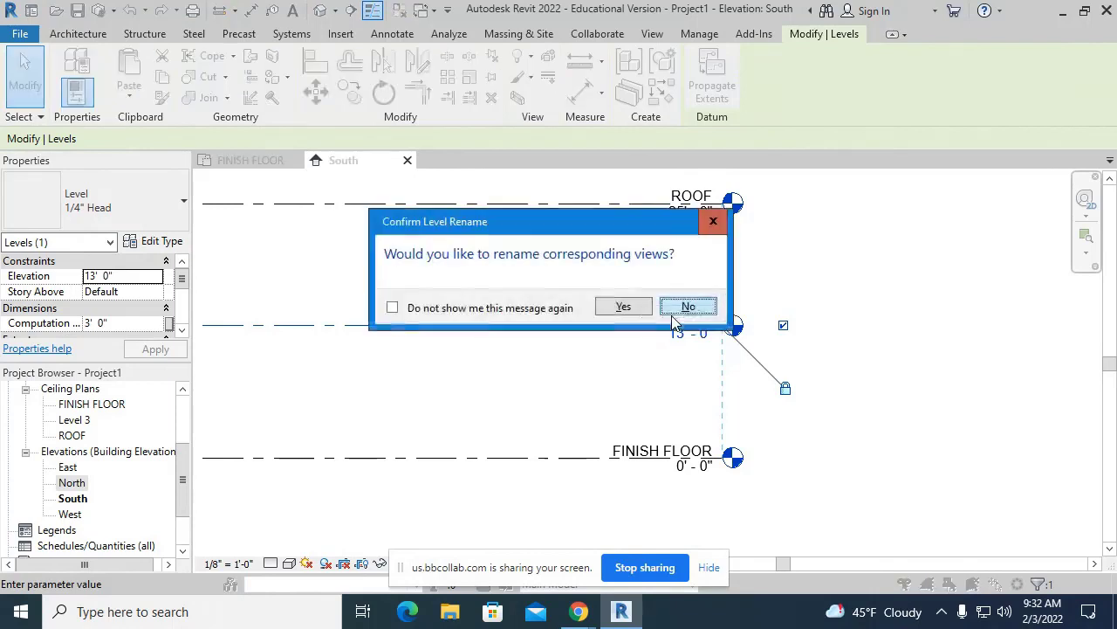
pyautogui.click(622, 309)
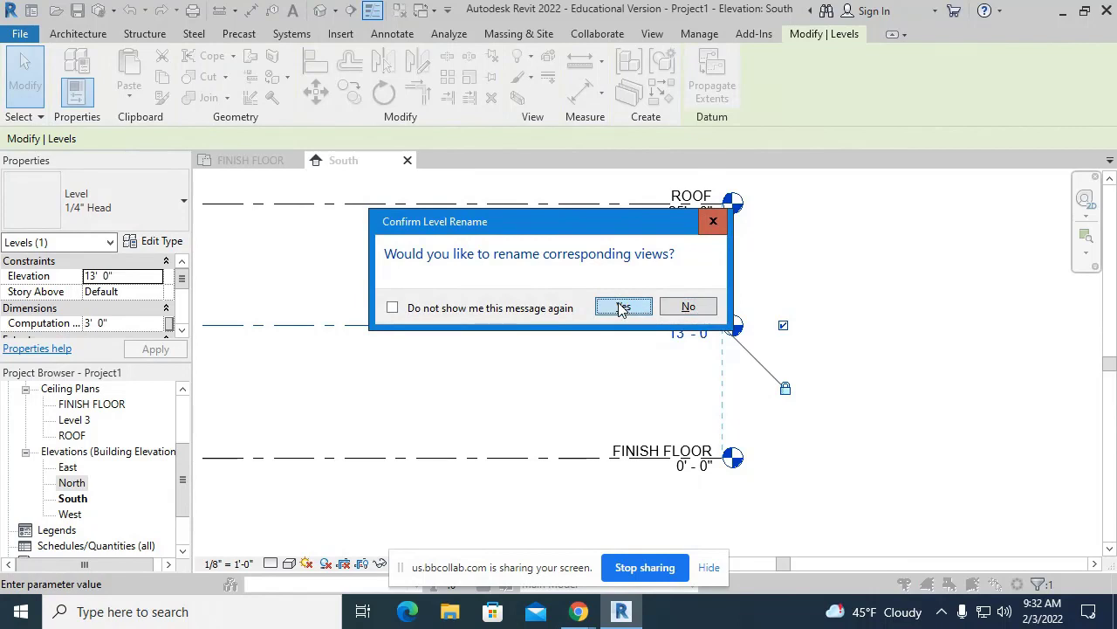
pyautogui.click(668, 337)
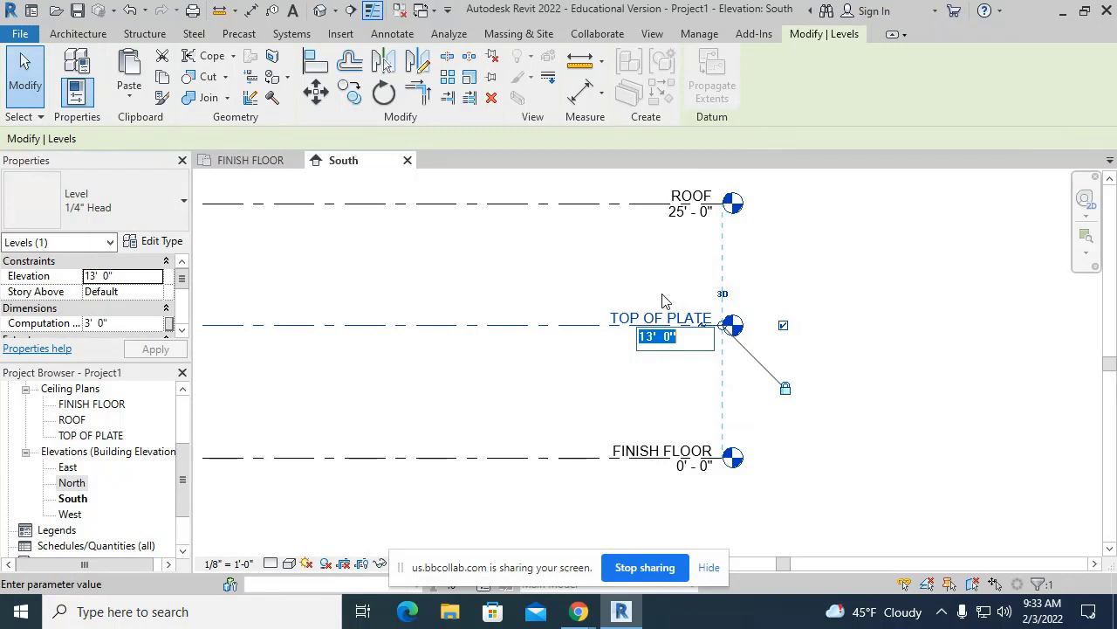
# - Set the TOP OF PLATE elevation to 9' 0", correcting an initial 8' entry
pyautogui.write('8')
pyautogui.press('Return')
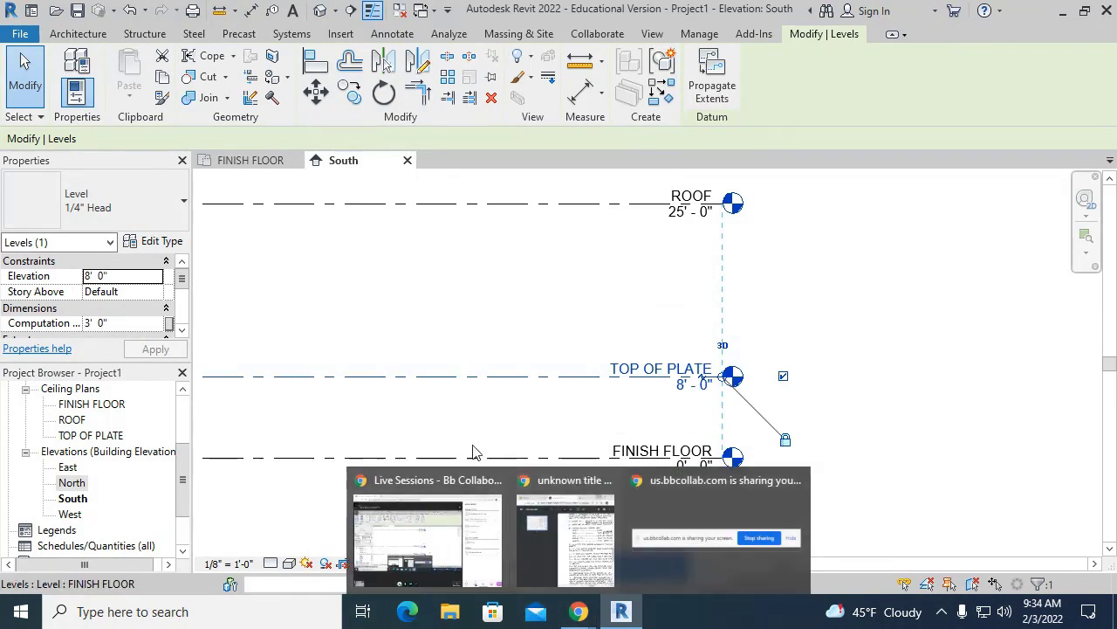
pyautogui.click(574, 309)
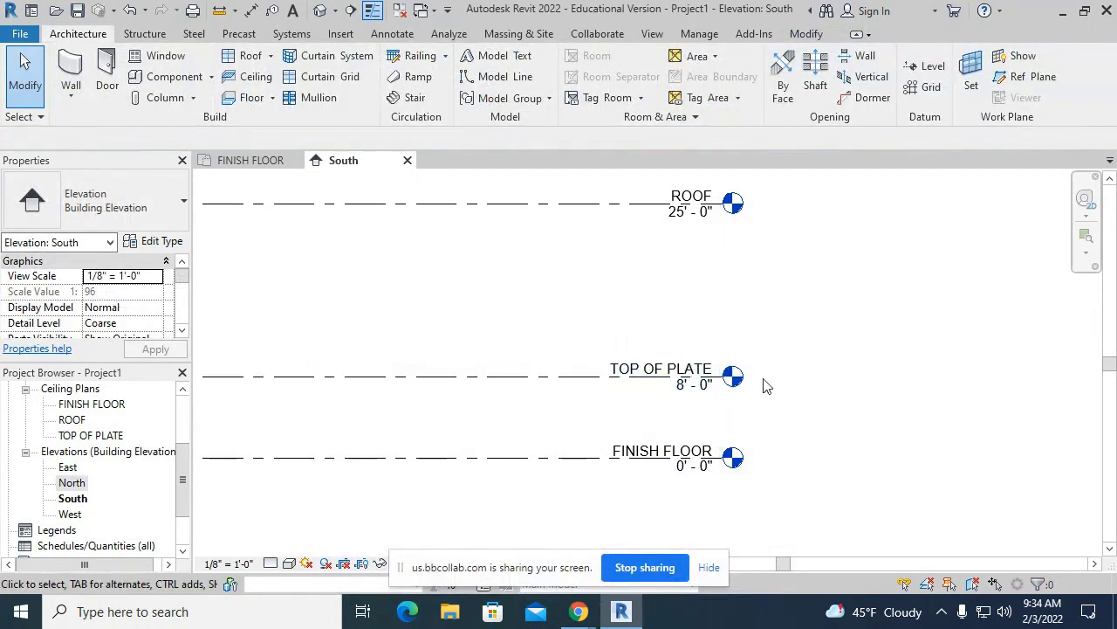
pyautogui.scroll(2, 730, 381)
pyautogui.click(691, 395)
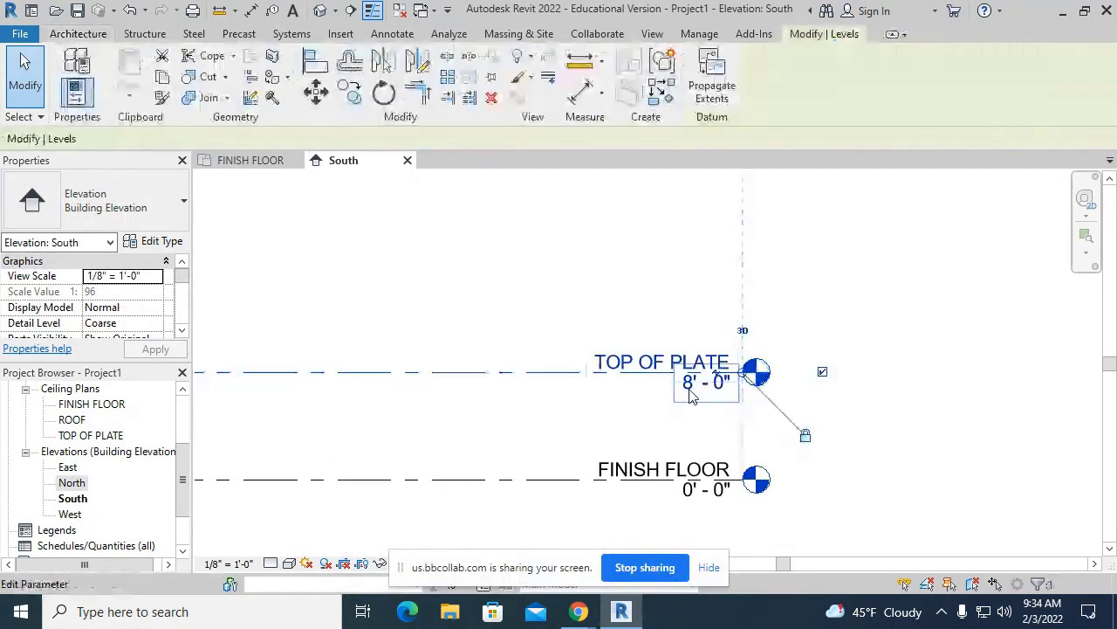
pyautogui.click(704, 382)
pyautogui.write('9')
pyautogui.press('Return')
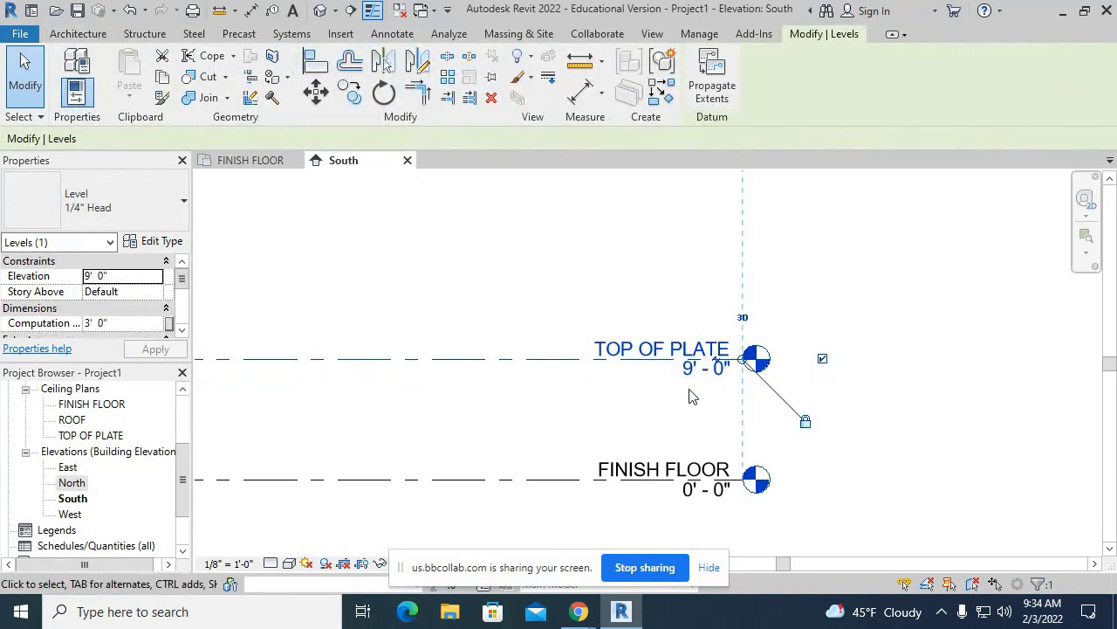
pyautogui.click(690, 396)
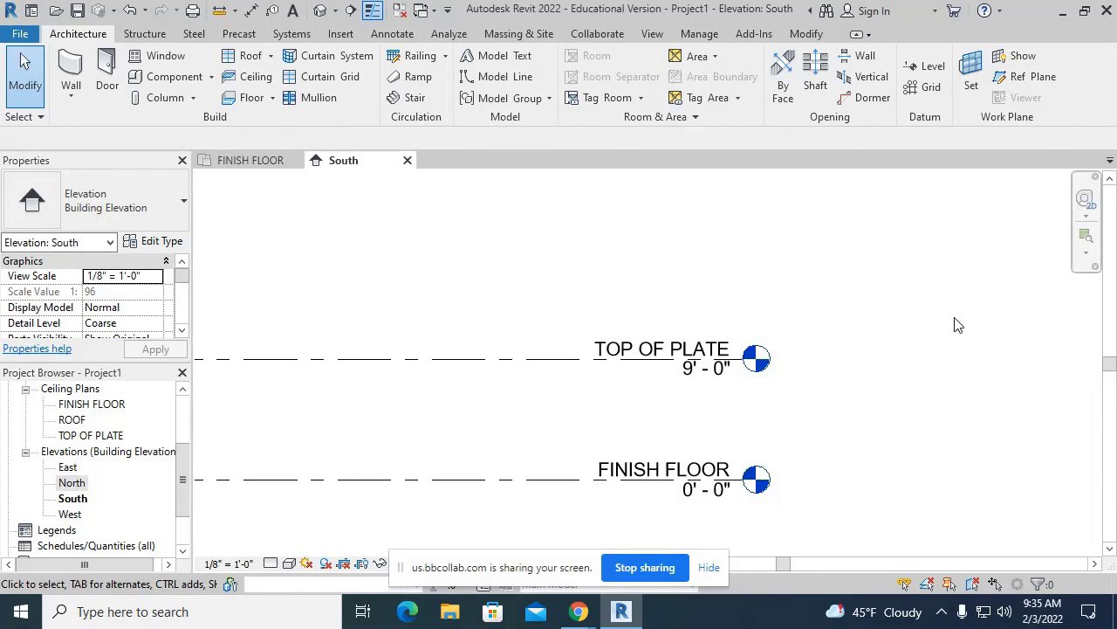
pyautogui.scroll(-5, 871, 276)
pyautogui.moveTo(583, 245); pyautogui.dragTo(633, 244, button='middle')
pyautogui.scroll(-1, 634, 243)
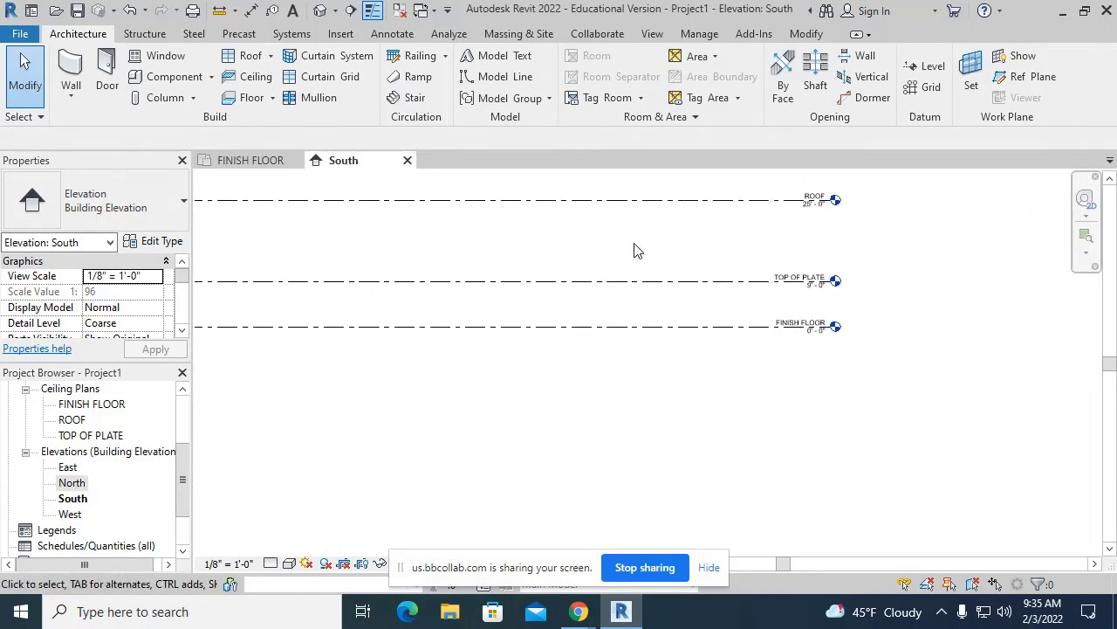
pyautogui.scroll(-2, 556, 234)
pyautogui.scroll(-1, 591, 242)
pyautogui.moveTo(519, 242); pyautogui.dragTo(573, 258, button='middle')
pyautogui.scroll(-1, 547, 253)
pyautogui.scroll(2, 527, 291)
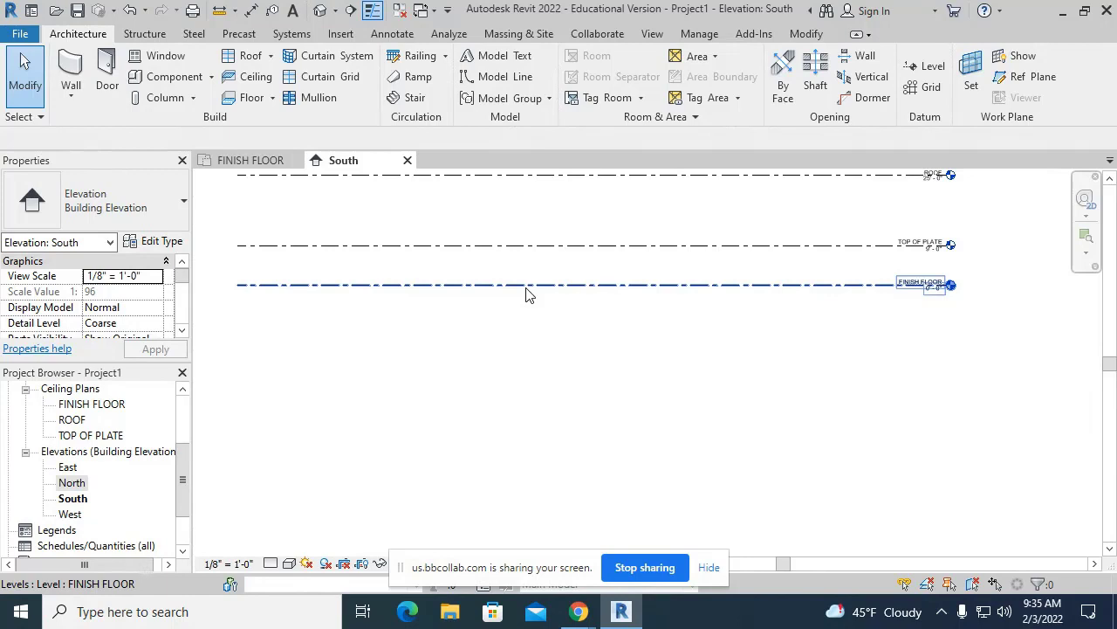
# - Draw Level 4 between TOP OF PLATE and ROOF with Make Plan View turned off
pyautogui.click(921, 67)
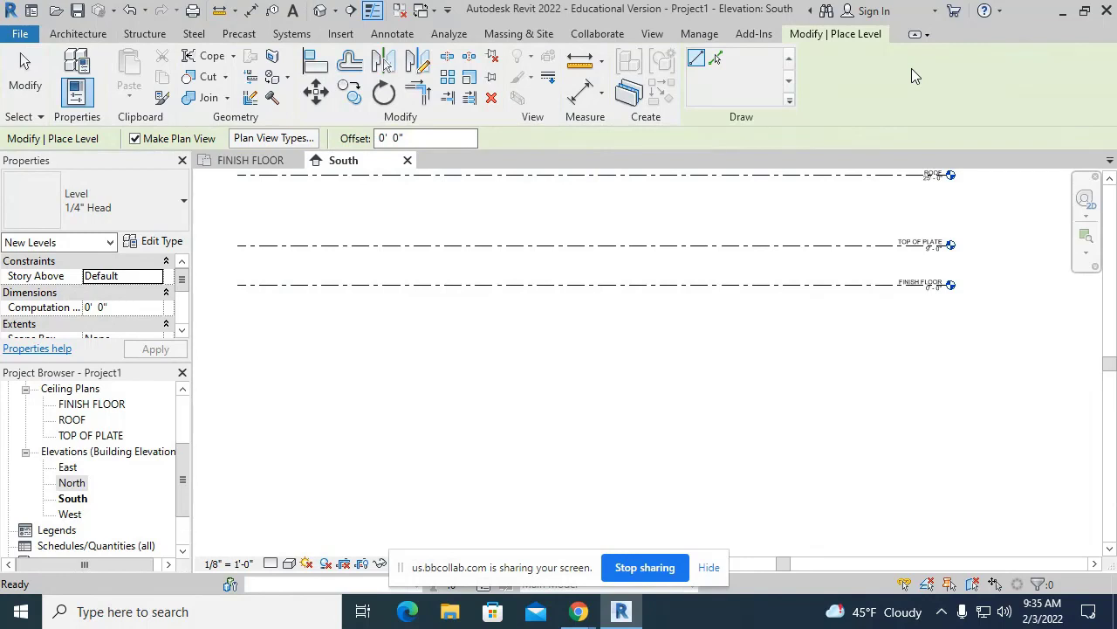
pyautogui.click(135, 138)
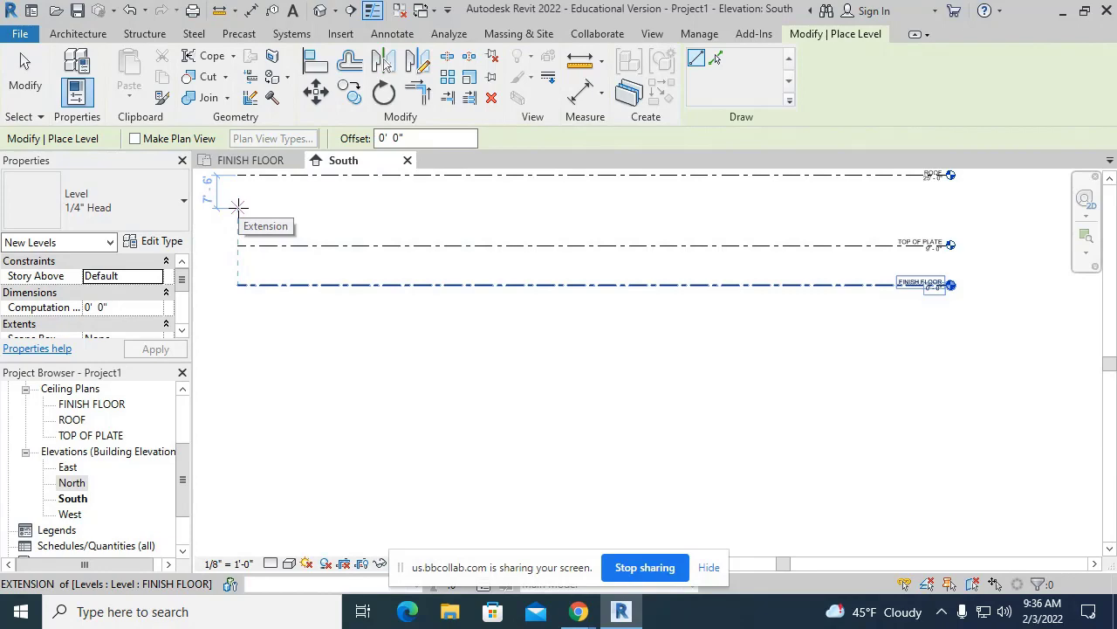
pyautogui.click(238, 211)
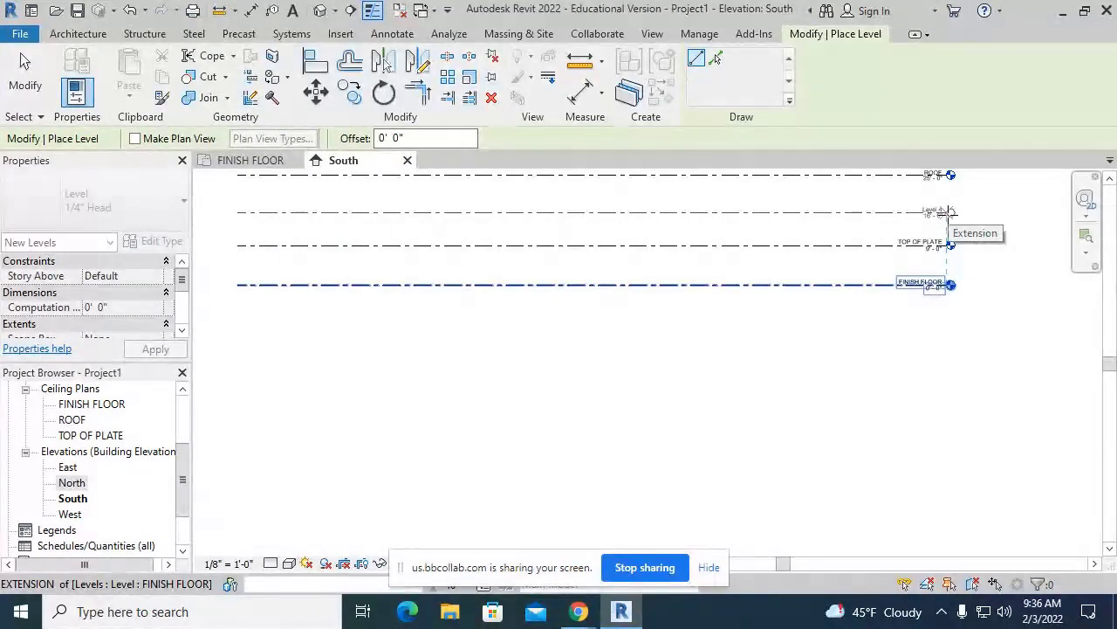
pyautogui.click(949, 212)
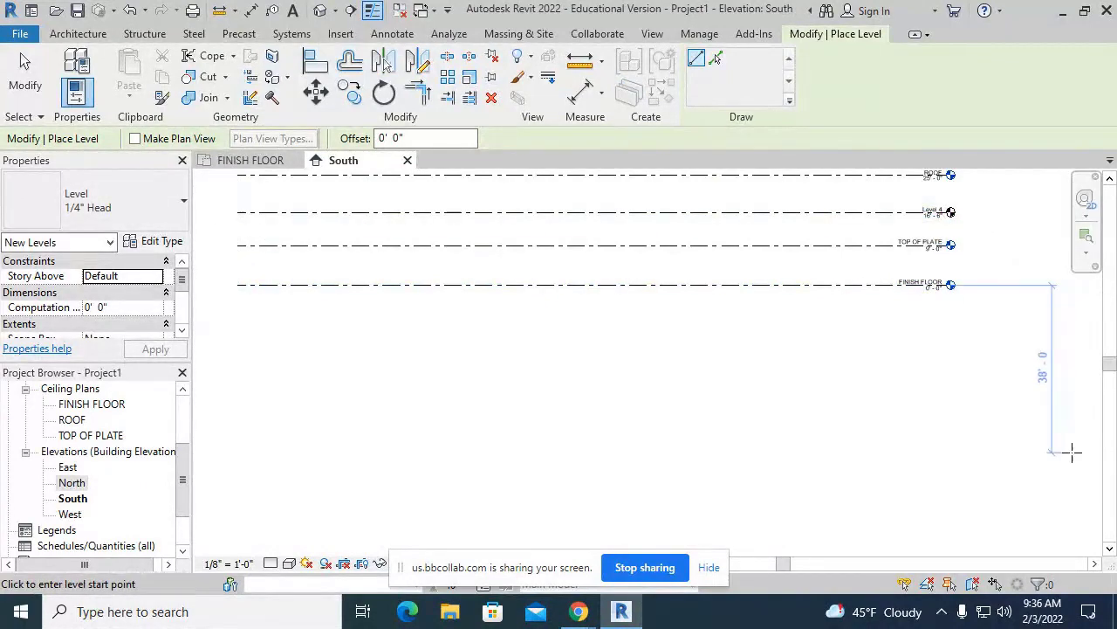
pyautogui.press('Escape')
pyautogui.press('Escape')
# - Zoom in on the level heads and select the new Level 4 at 16' 6"
pyautogui.scroll(2, 990, 265)
pyautogui.scroll(3, 990, 265)
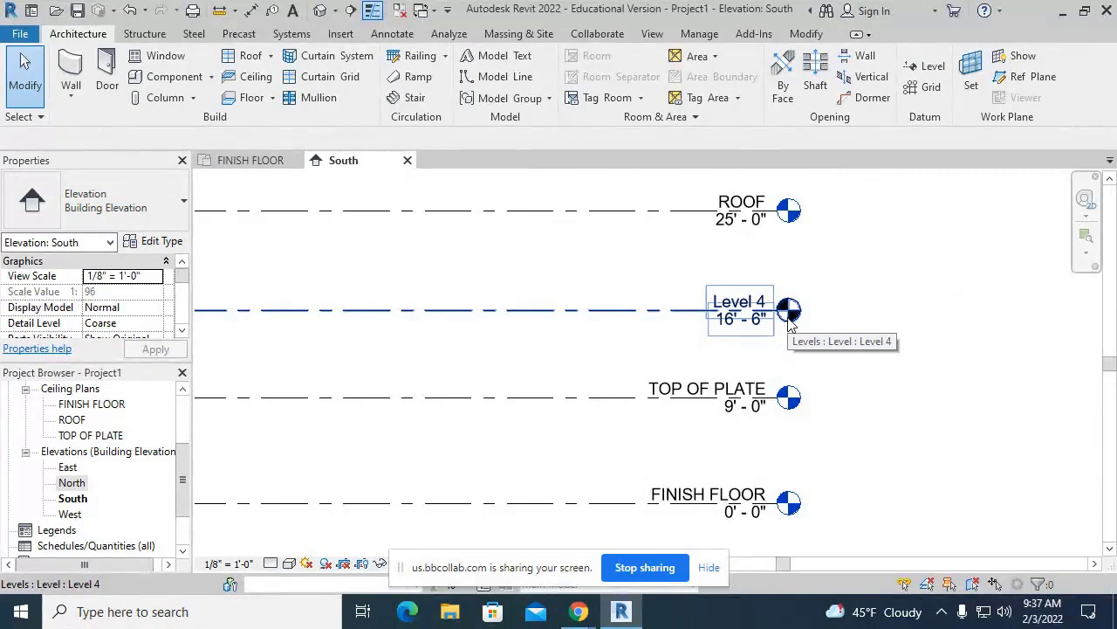
pyautogui.click(729, 298)
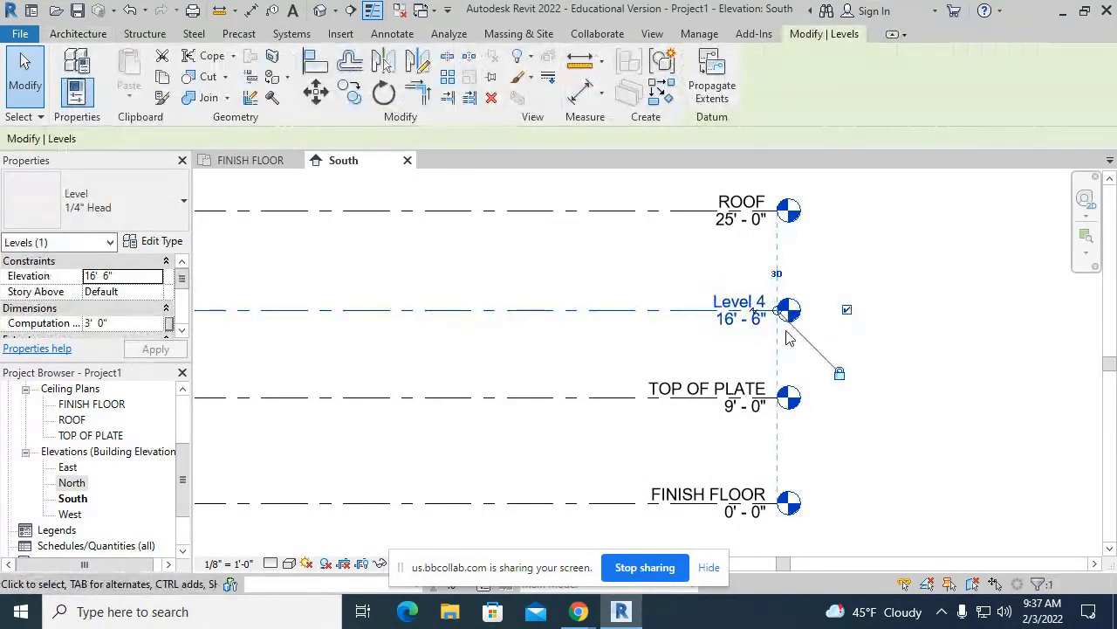
# - Rename Level 4 to TOP OF WINDOWS AND DOORS
pyautogui.click(736, 298)
pyautogui.write('TOP OF')
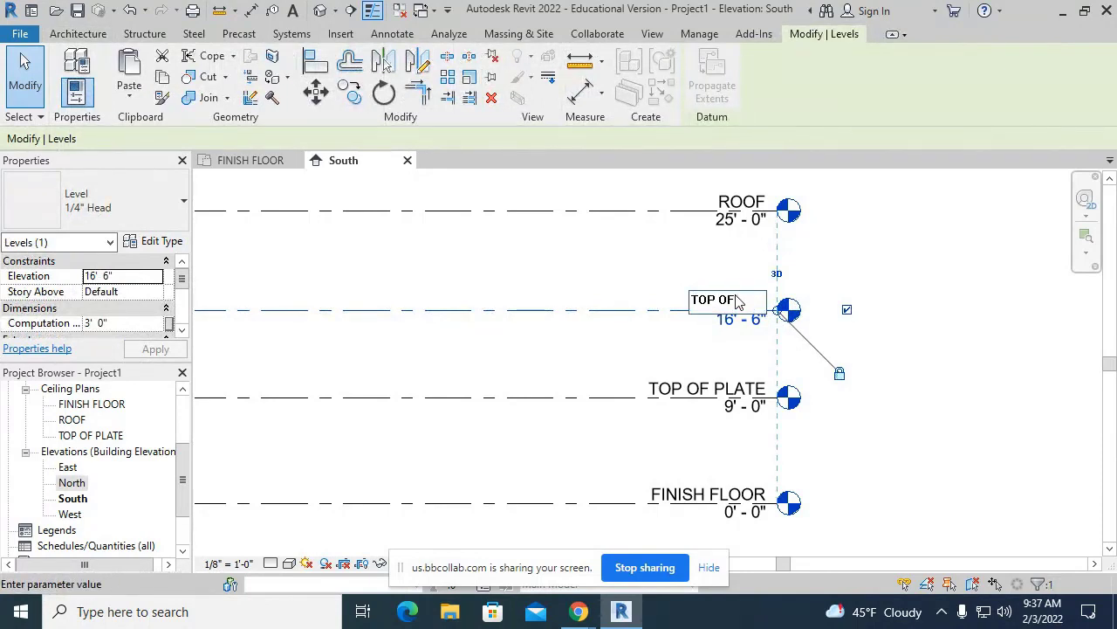
pyautogui.write(' WAL')
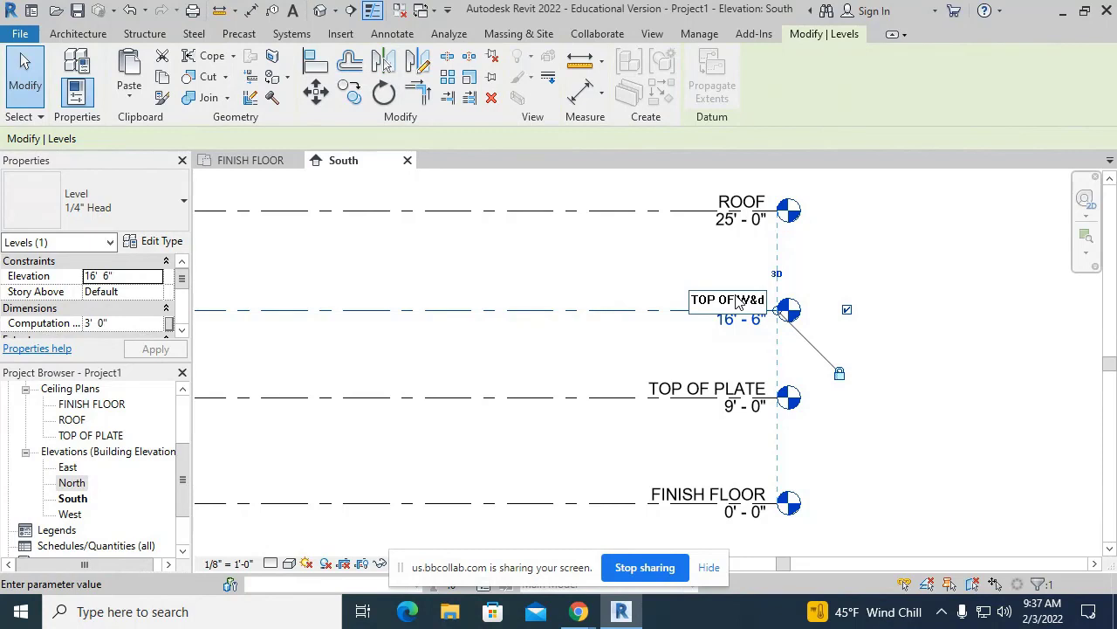
pyautogui.press('BackSpace')
pyautogui.write('D')
pyautogui.press('BackSpace')
pyautogui.press('BackSpace')
pyautogui.write('INDOWS AND DOORS')
pyautogui.press('Return')
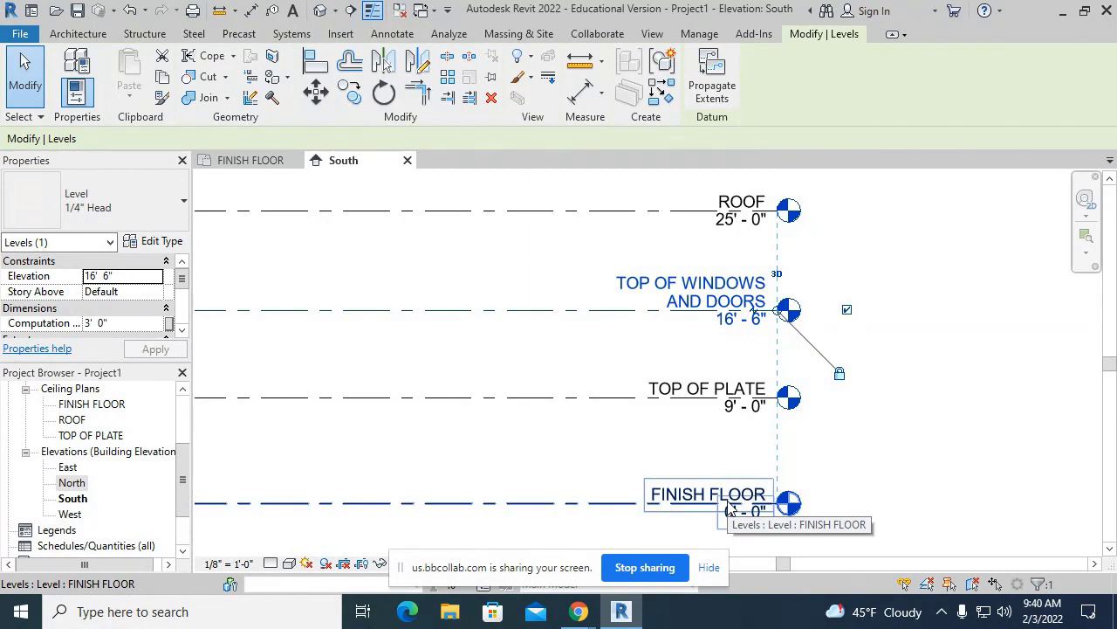
# - Shorten the level name to TOP OF W &D
pyautogui.click(721, 299)
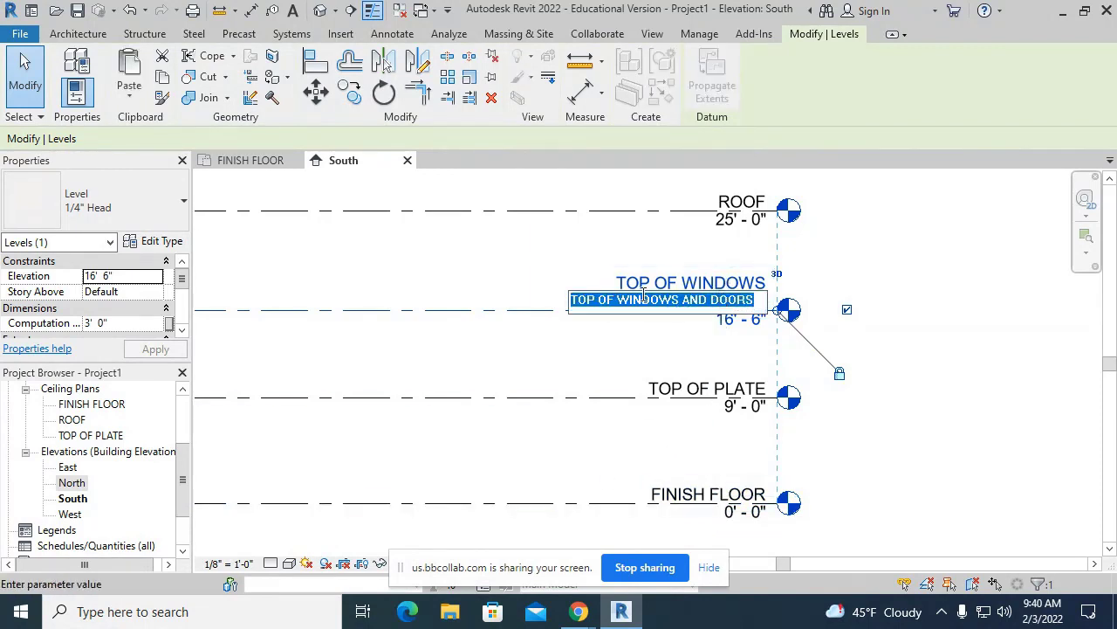
pyautogui.moveTo(628, 301); pyautogui.dragTo(723, 325)
pyautogui.write('&')
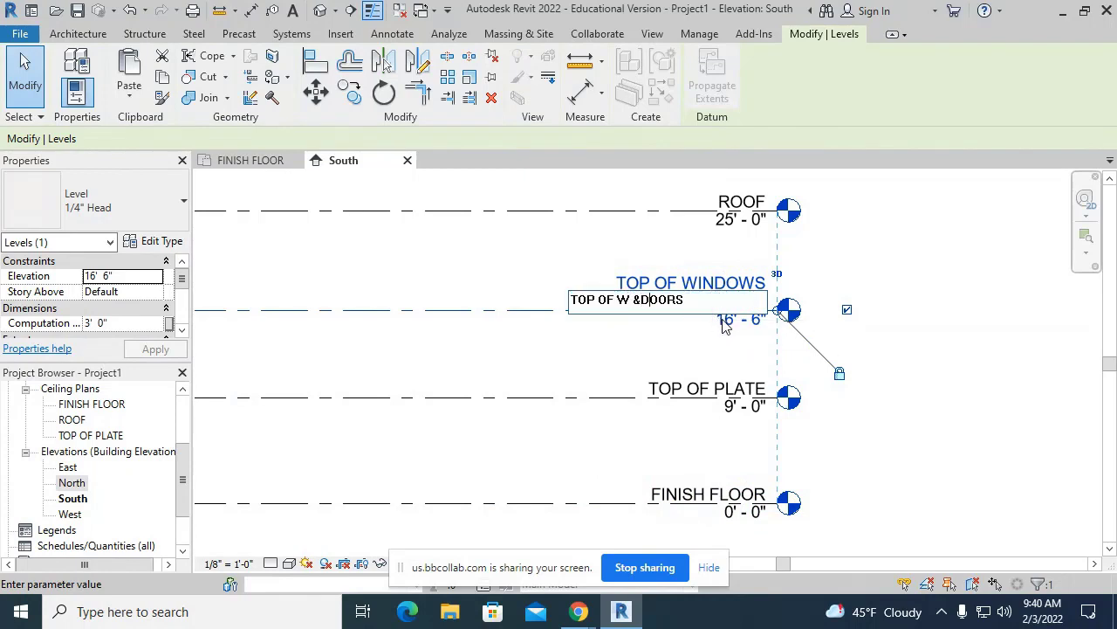
pyautogui.press('BackSpace')
pyautogui.press('BackSpace')
pyautogui.press('BackSpace')
pyautogui.press('BackSpace')
pyautogui.press('Return')
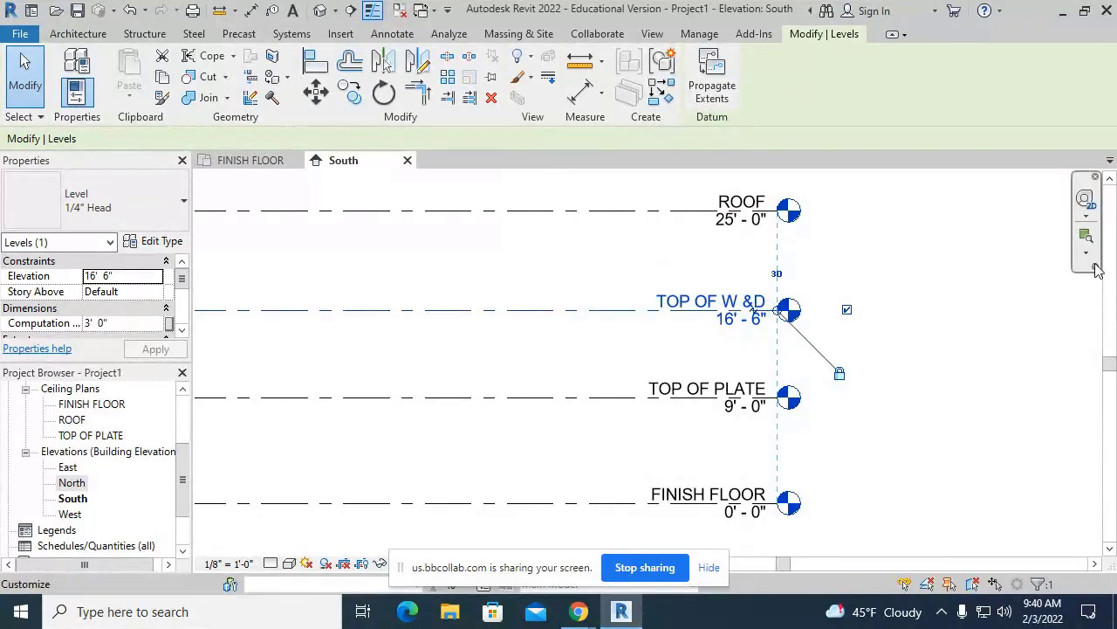
pyautogui.click(1072, 277)
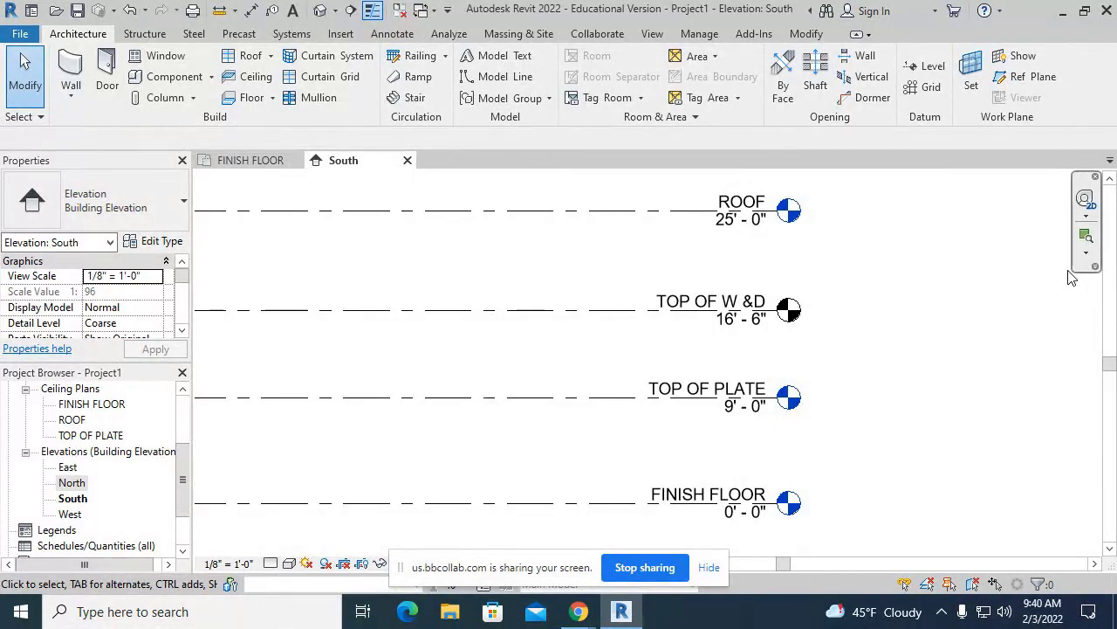
# - Lower the TOP OF W &D level to an elevation of 6' 8"
pyautogui.doubleClick(735, 320)
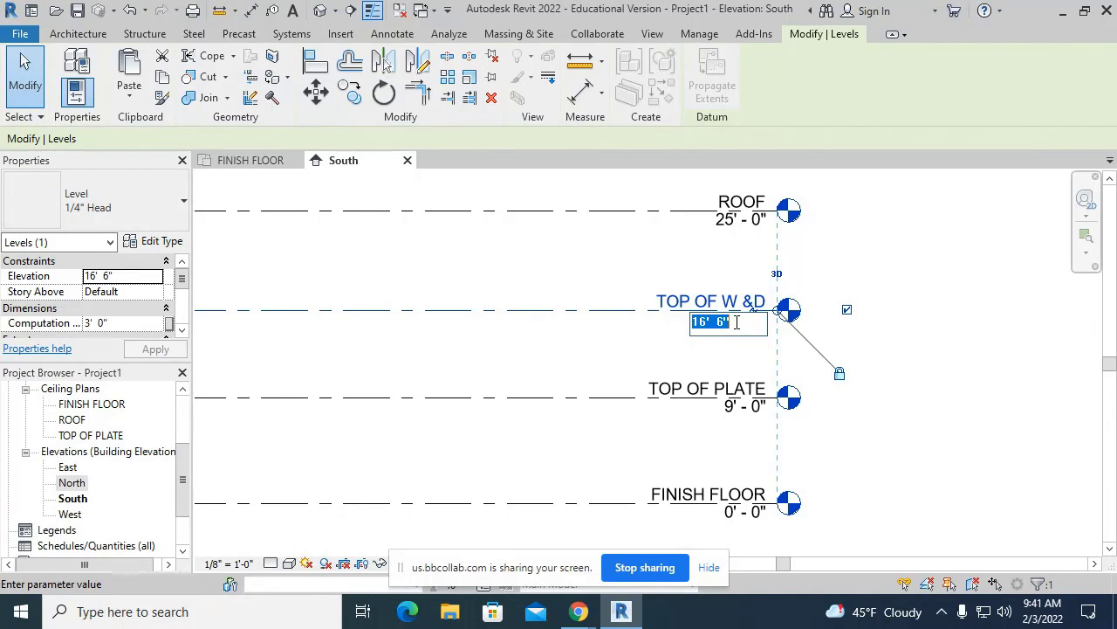
pyautogui.write("6' 8")
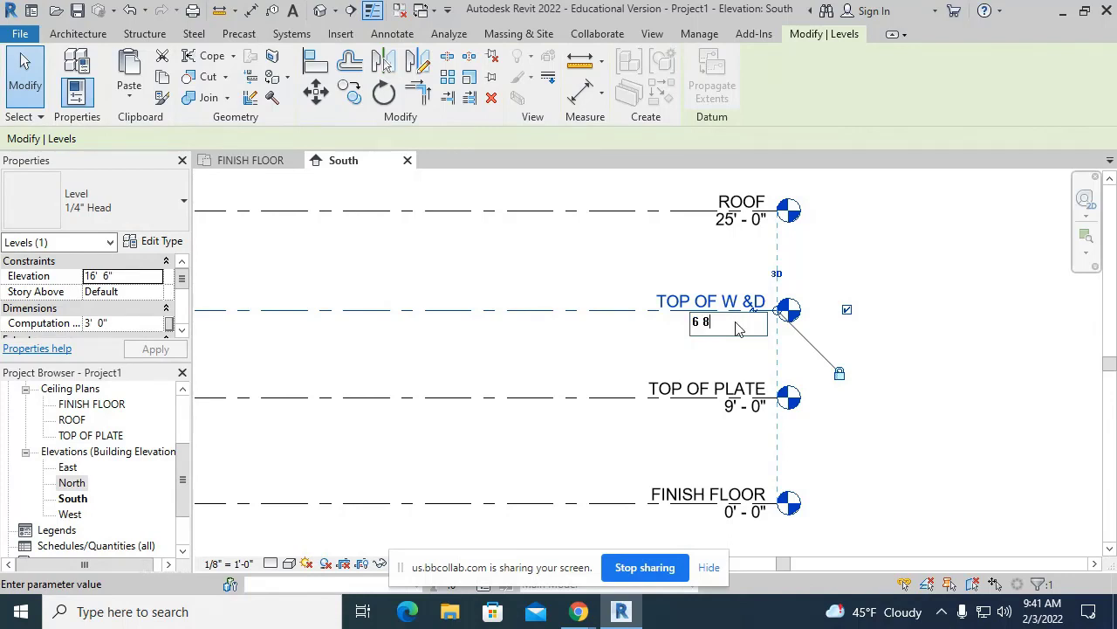
pyautogui.press('Return')
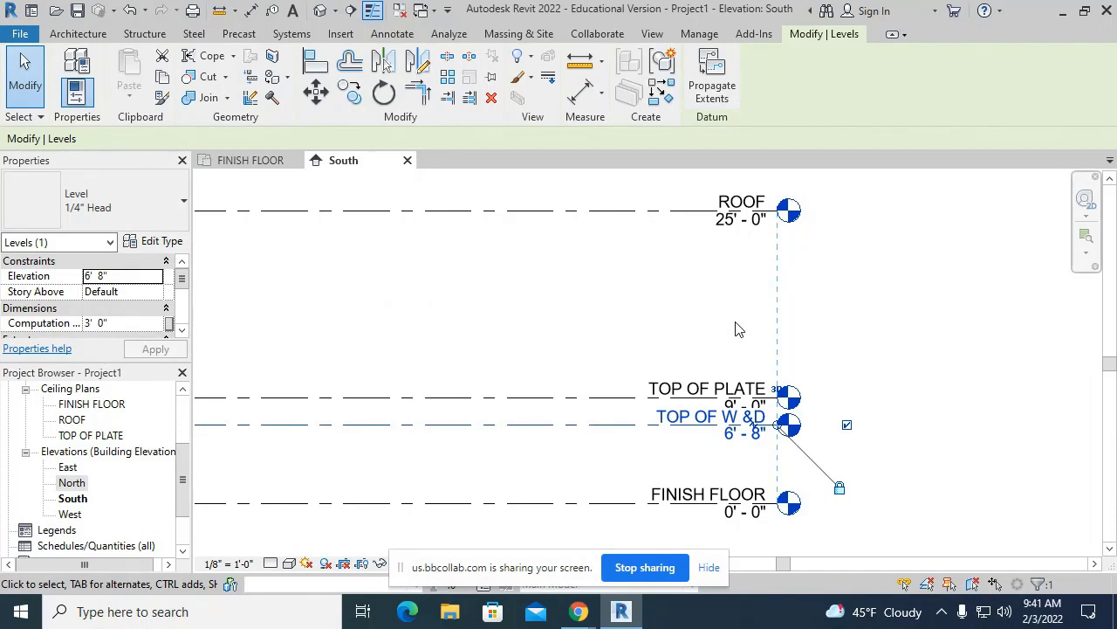
pyautogui.click(736, 329)
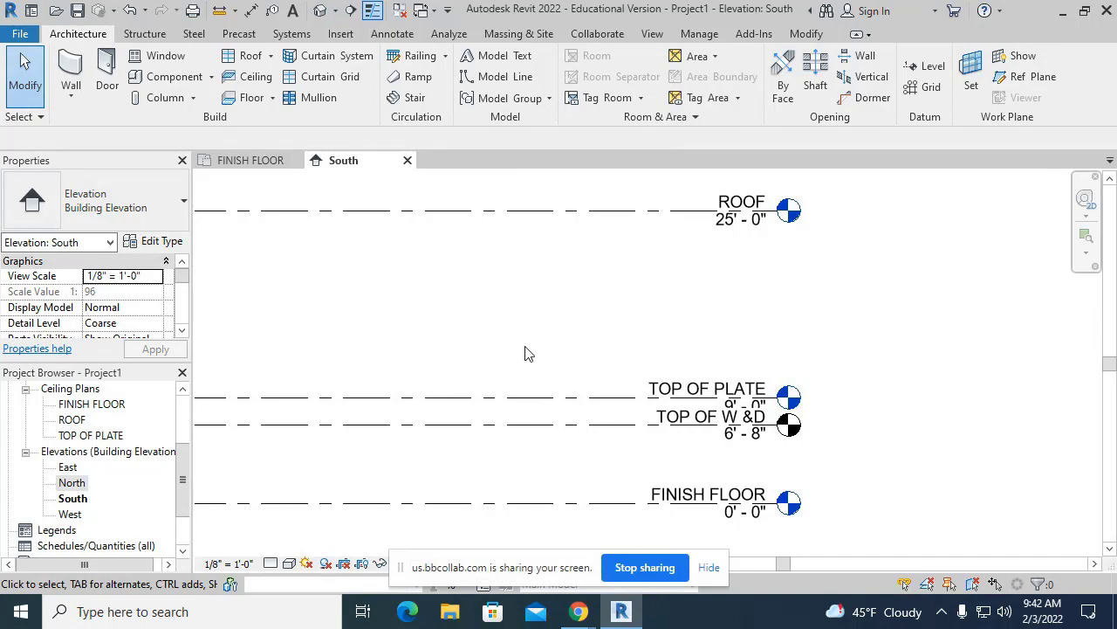
pyautogui.moveTo(549, 352); pyautogui.dragTo(540, 226, button='middle')
pyautogui.scroll(3, 552, 251)
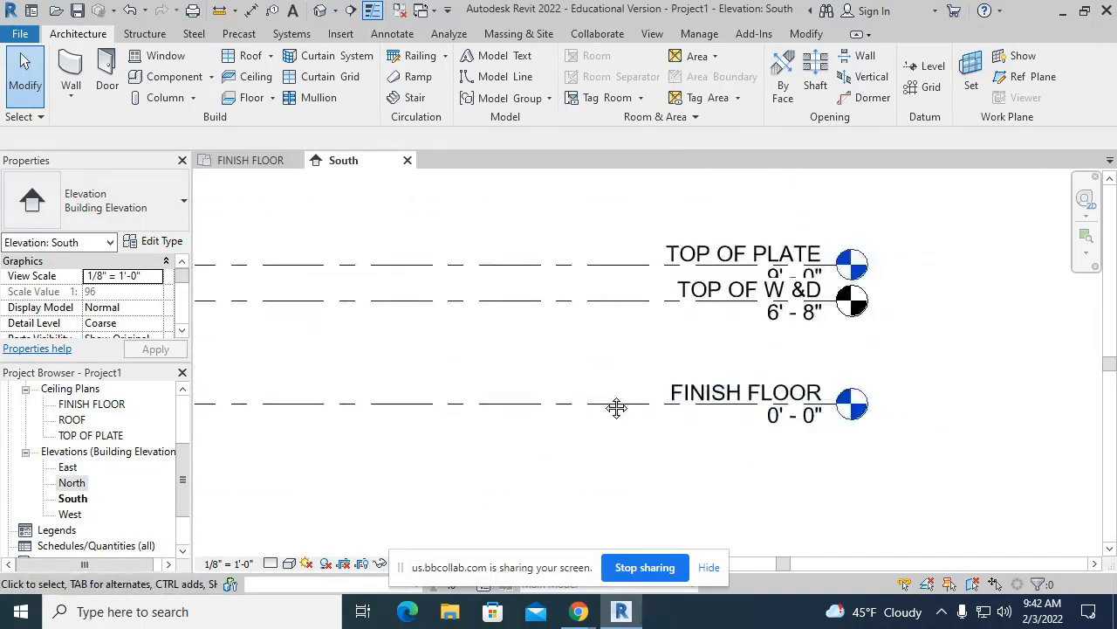
pyautogui.click(557, 354)
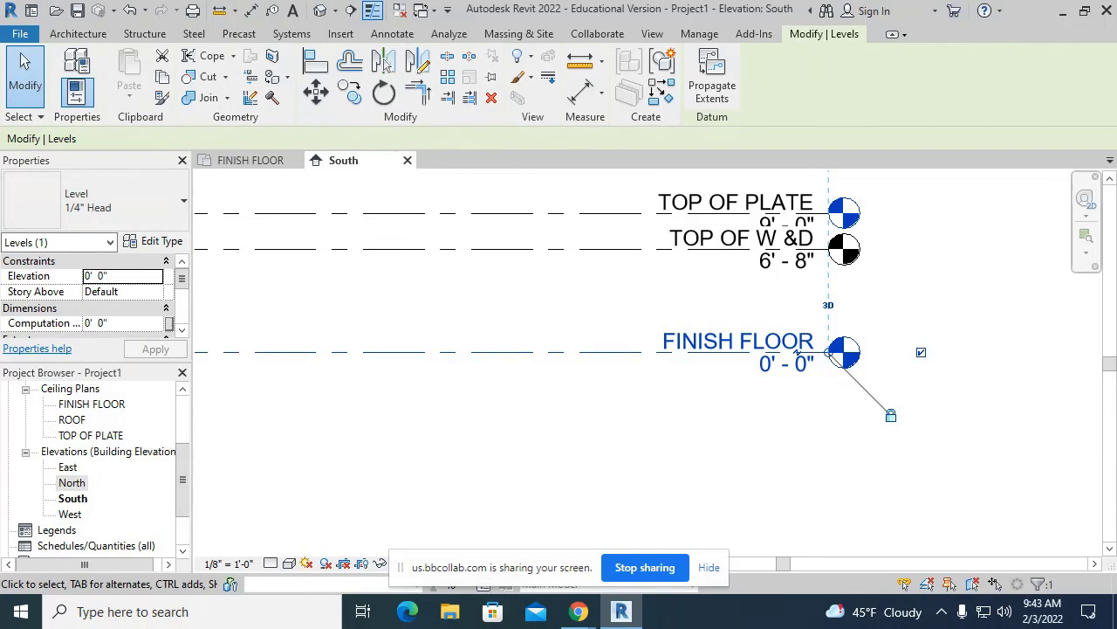
pyautogui.press('Escape')
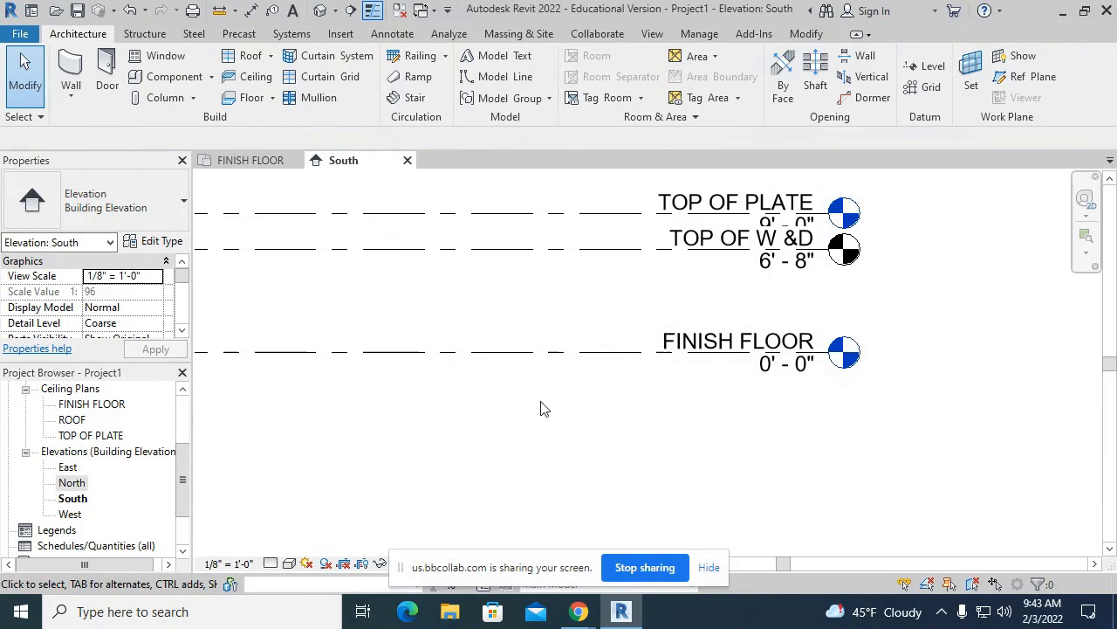
pyautogui.click(526, 351)
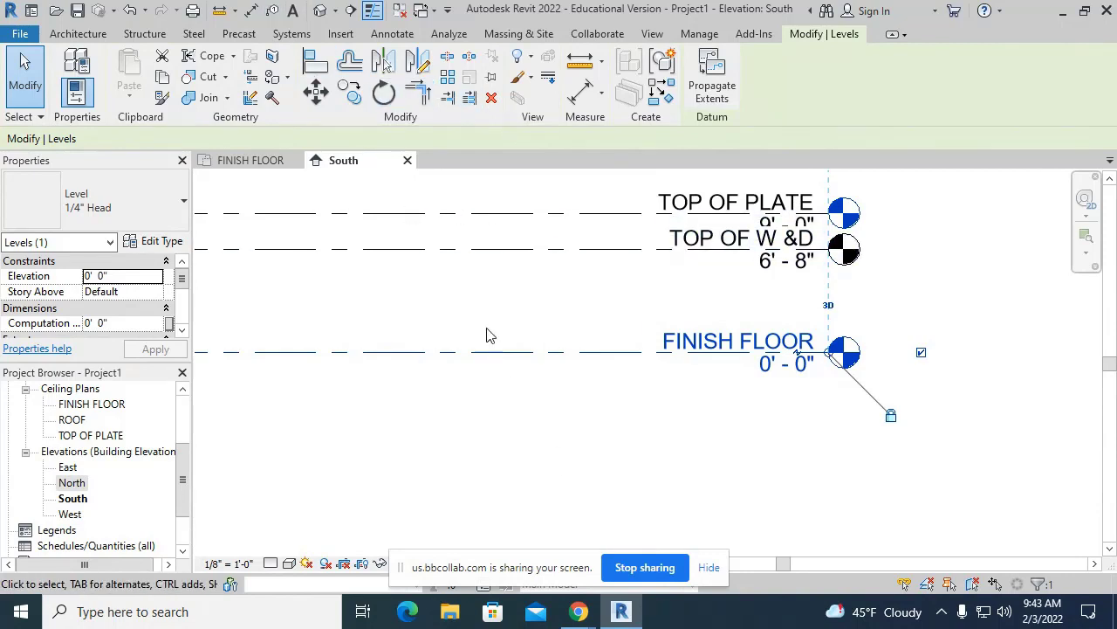
# - Copy the FINISH FLOOR level 4' upward to create a new level at 4' 0"
pyautogui.click(353, 98)
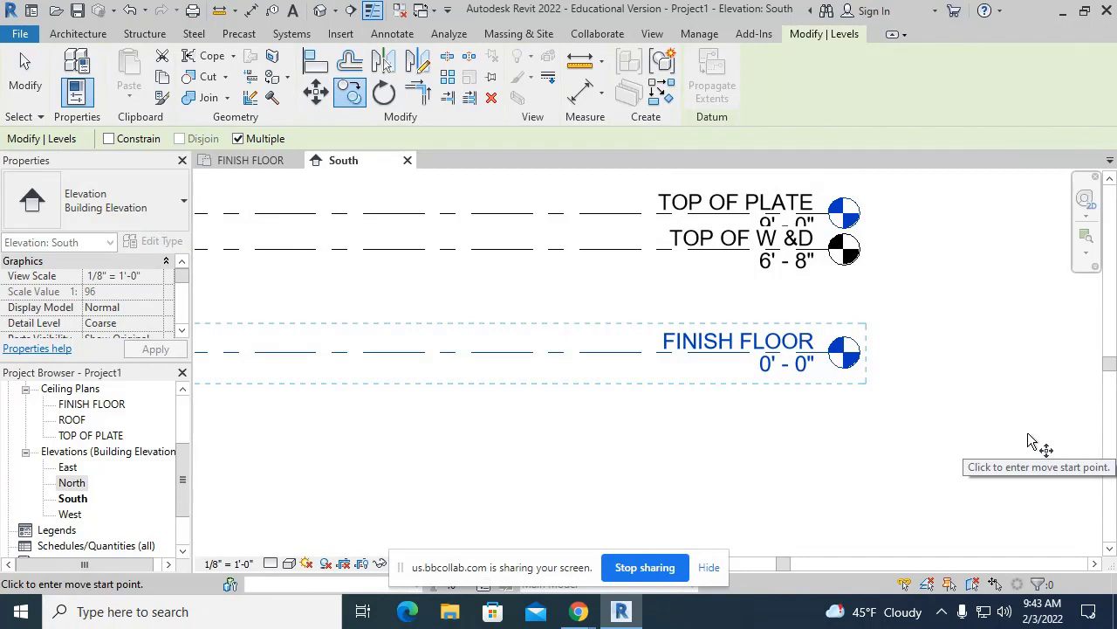
pyautogui.scroll(-3, 1060, 424)
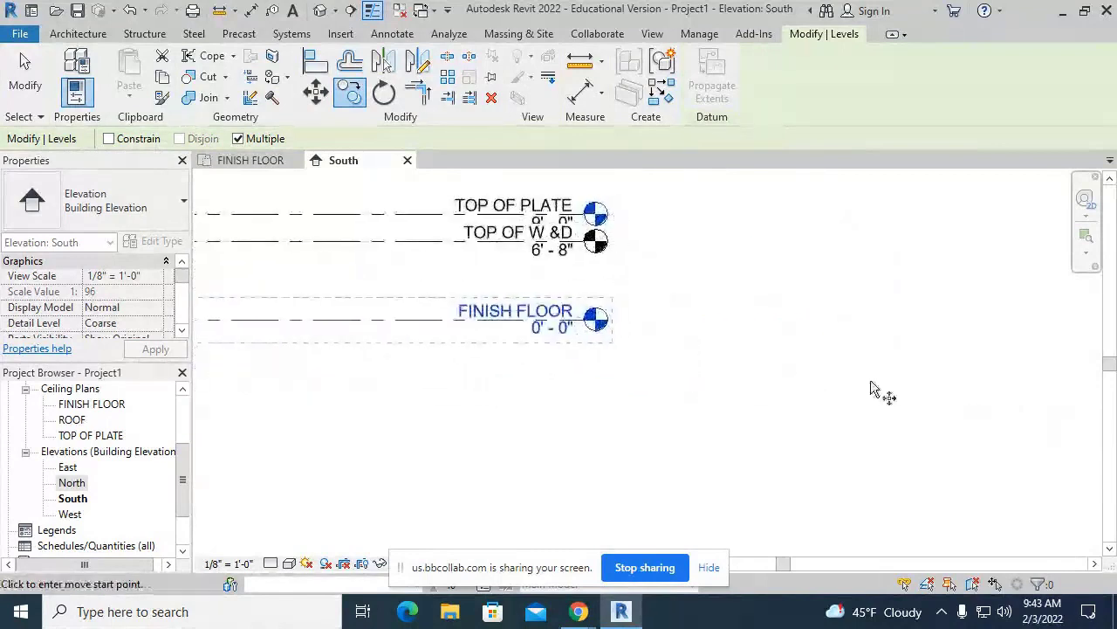
pyautogui.click(941, 371)
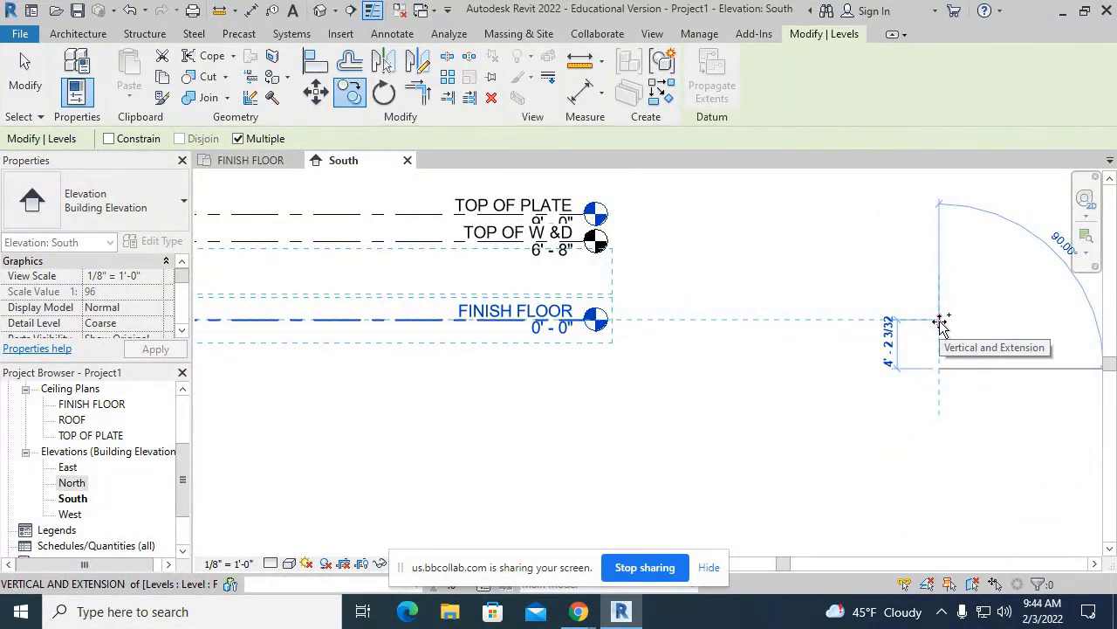
pyautogui.write('4')
pyautogui.press('Return')
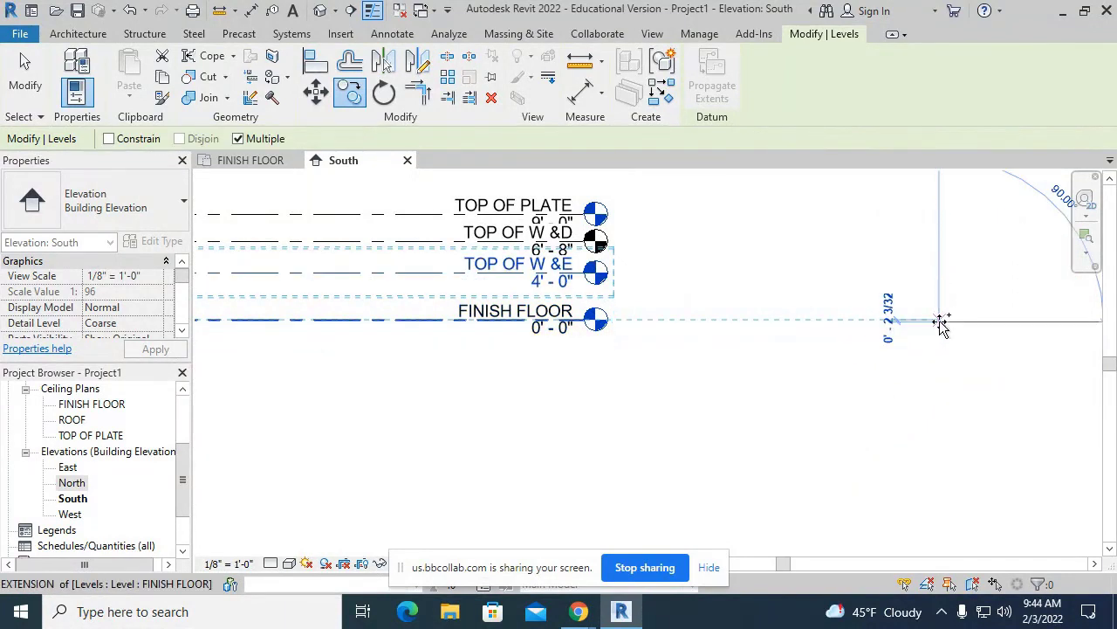
pyautogui.press('Escape')
pyautogui.press('Escape')
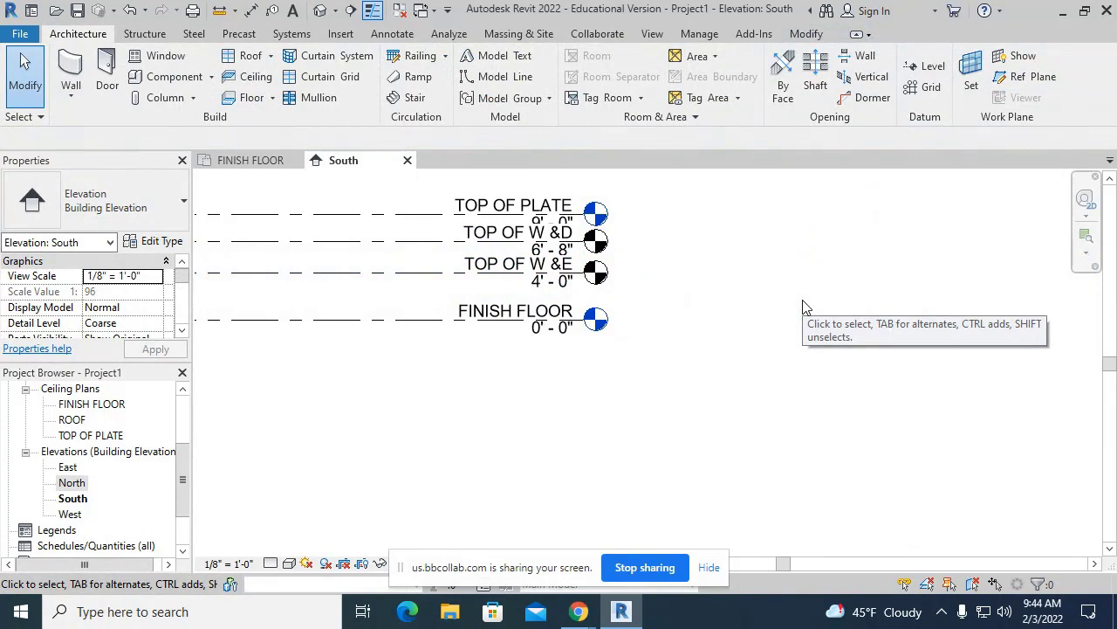
# - Rename the 4' 0" level from TOP OF W &E to TOP OF STONE
pyautogui.scroll(6, 541, 297)
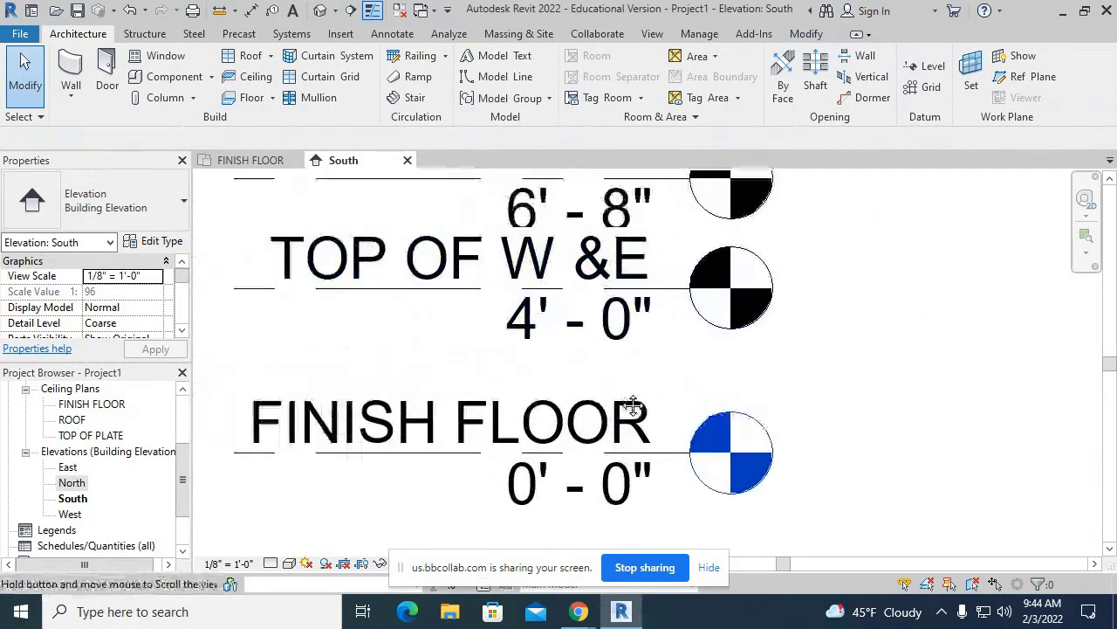
pyautogui.moveTo(633, 405); pyautogui.dragTo(654, 414, button='middle')
pyautogui.scroll(-1, 653, 414)
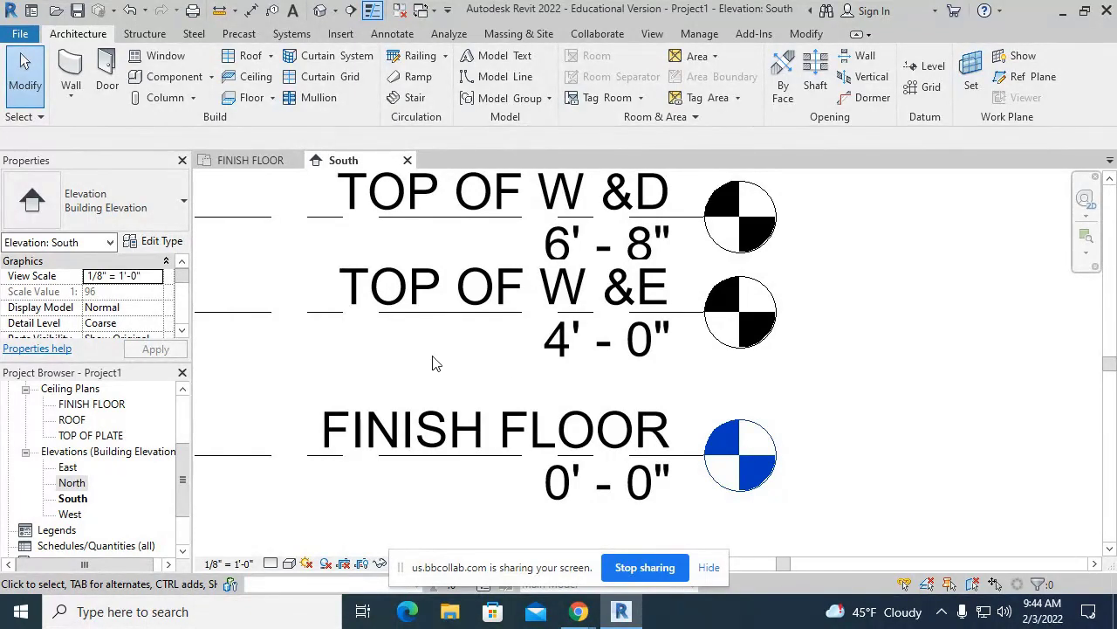
pyautogui.doubleClick(555, 312)
pyautogui.click(615, 305)
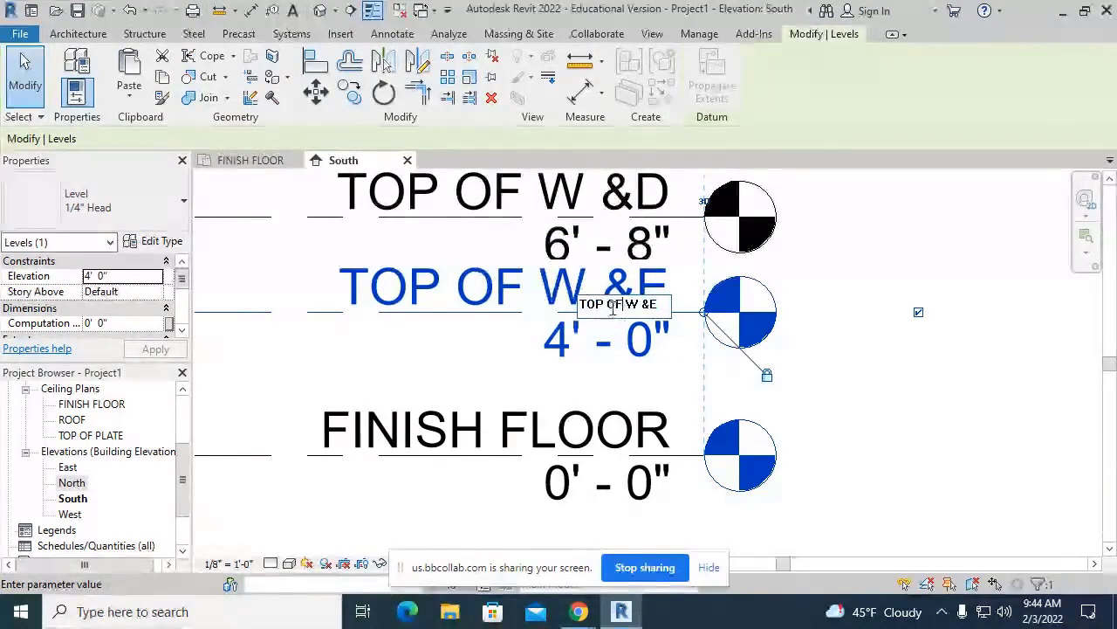
pyautogui.moveTo(627, 306); pyautogui.dragTo(671, 324)
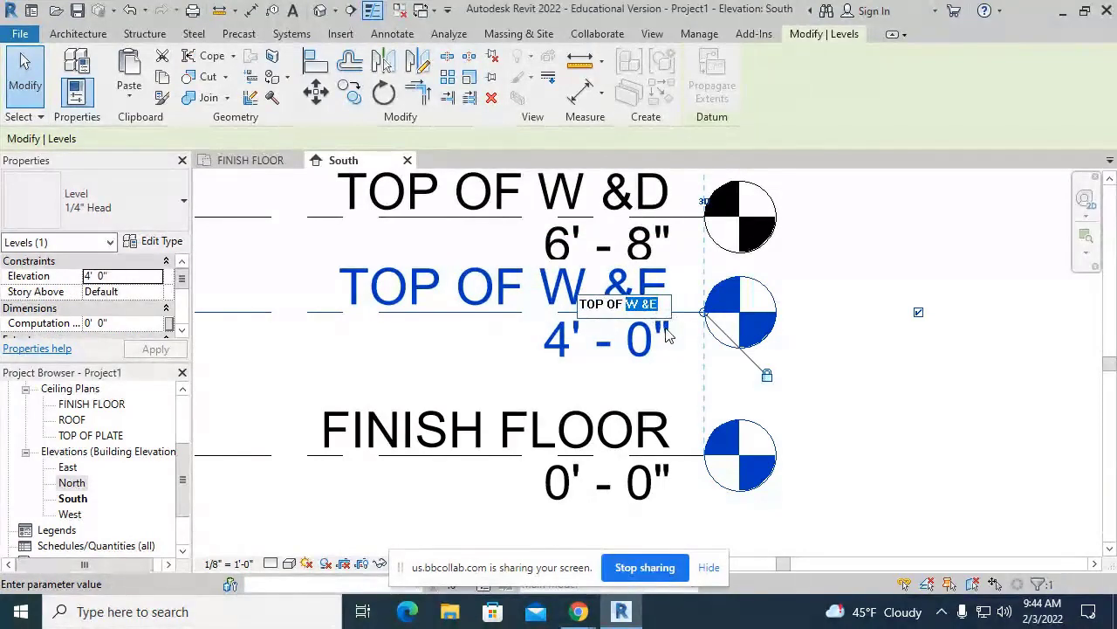
pyautogui.write('STONE')
pyautogui.press('Return')
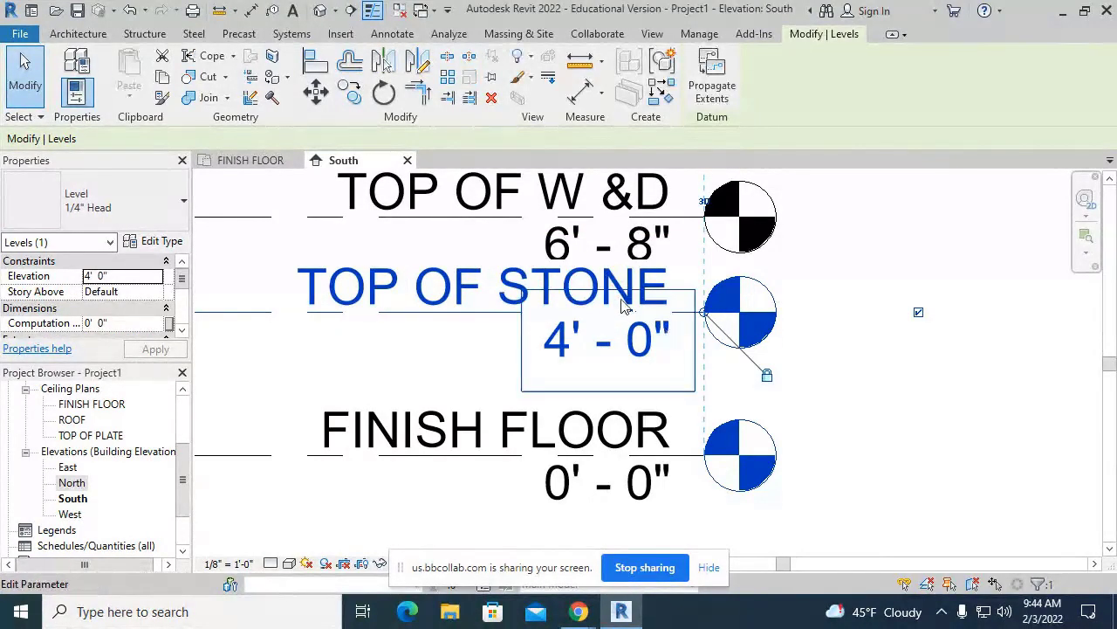
pyautogui.click(1010, 448)
pyautogui.scroll(-4, 997, 444)
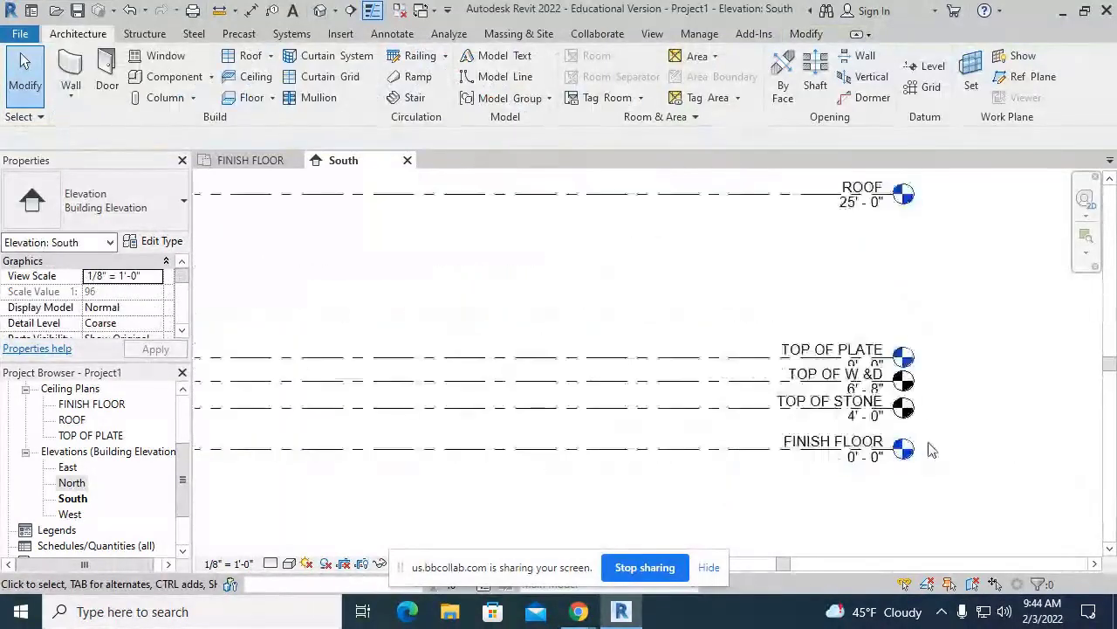
pyautogui.scroll(-3, 930, 449)
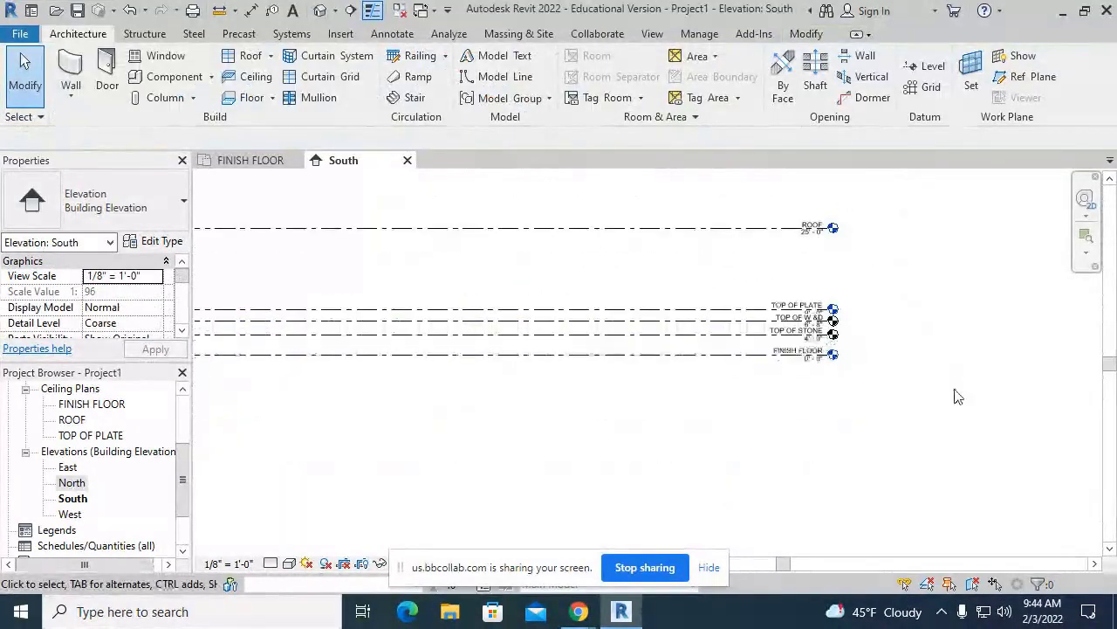
# - Zoom in on the clustered level heads and select the TOP OF PLATE level
pyautogui.moveTo(955, 389); pyautogui.dragTo(951, 383, button='middle')
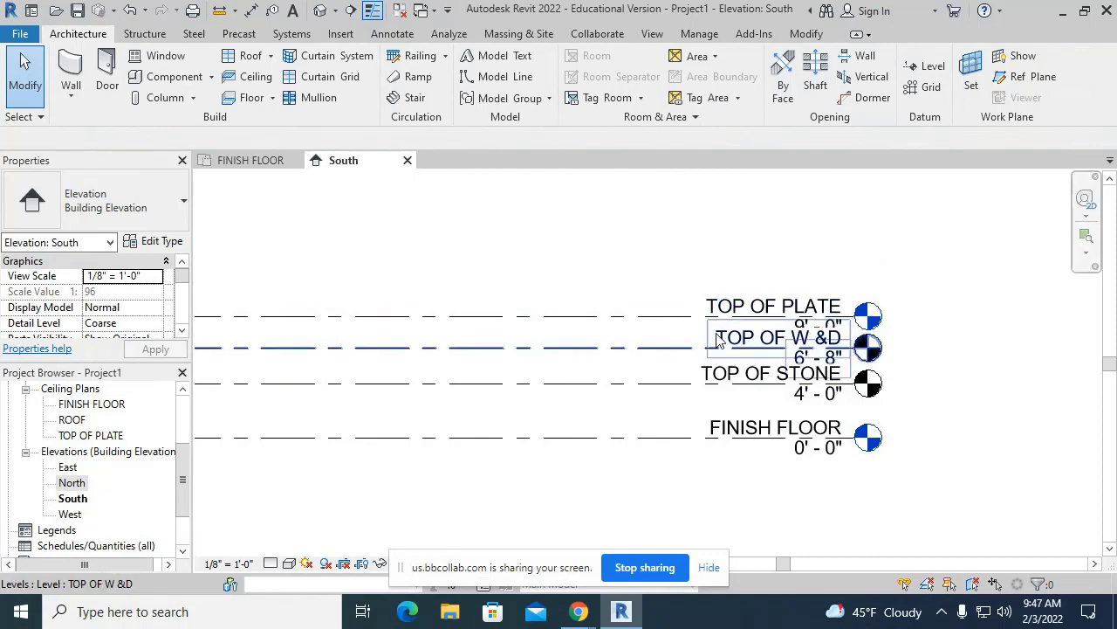
pyautogui.click(661, 316)
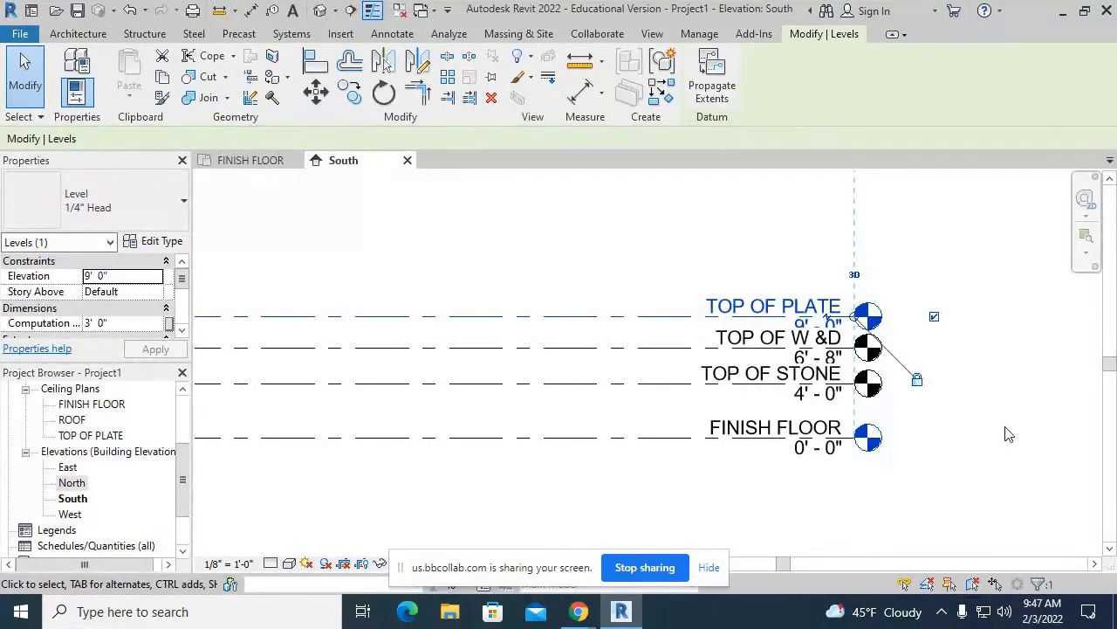
pyautogui.click(830, 322)
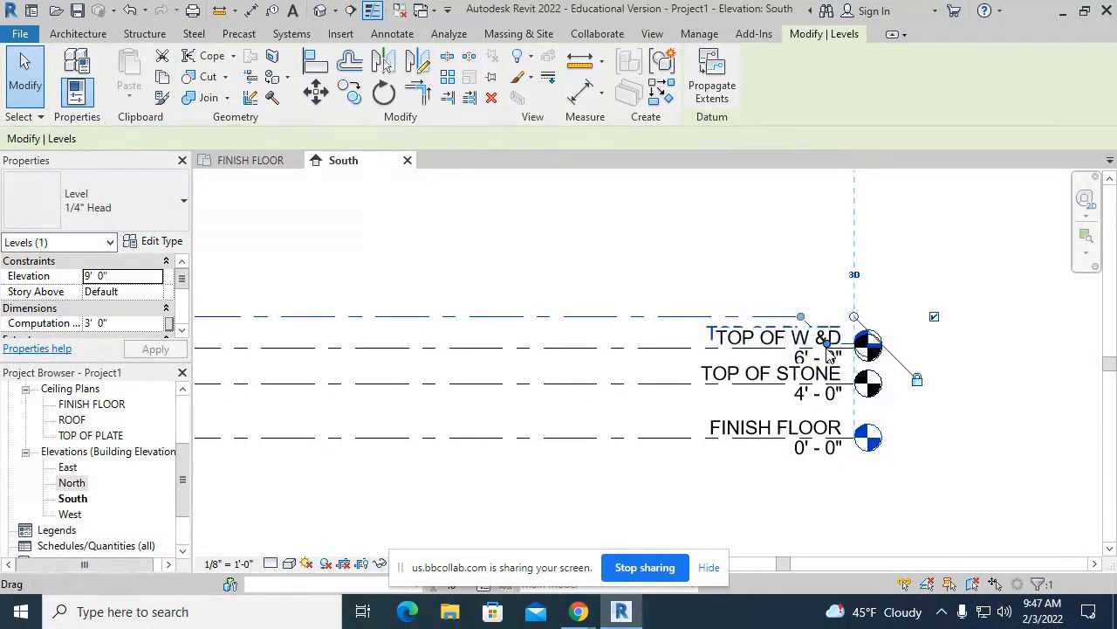
pyautogui.moveTo(829, 354); pyautogui.dragTo(641, 293)
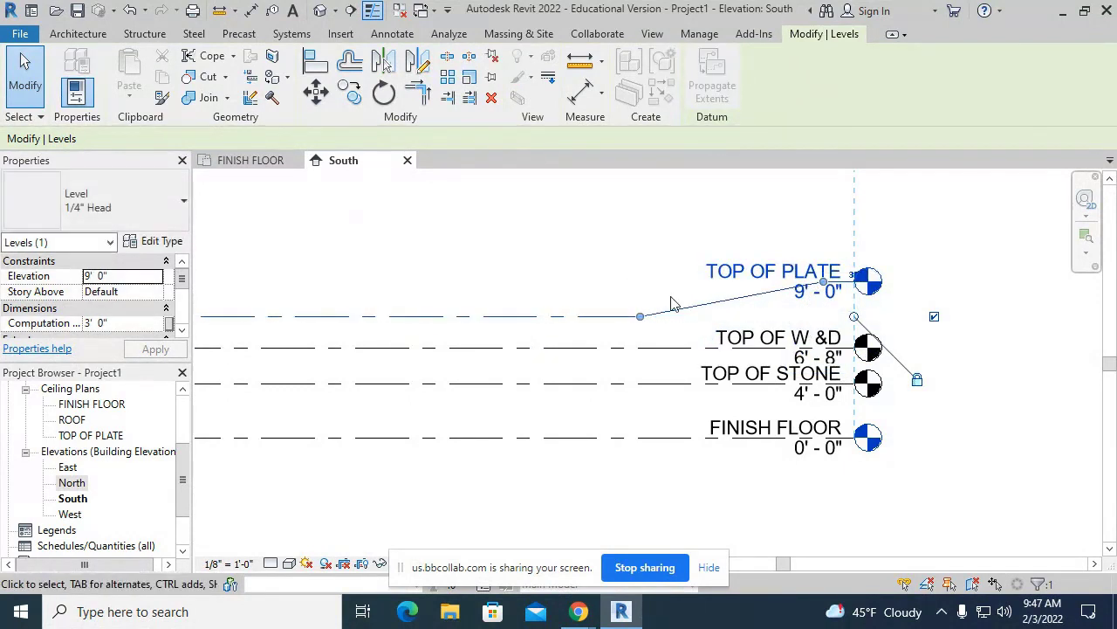
pyautogui.moveTo(822, 282); pyautogui.dragTo(716, 298)
pyautogui.click(961, 288)
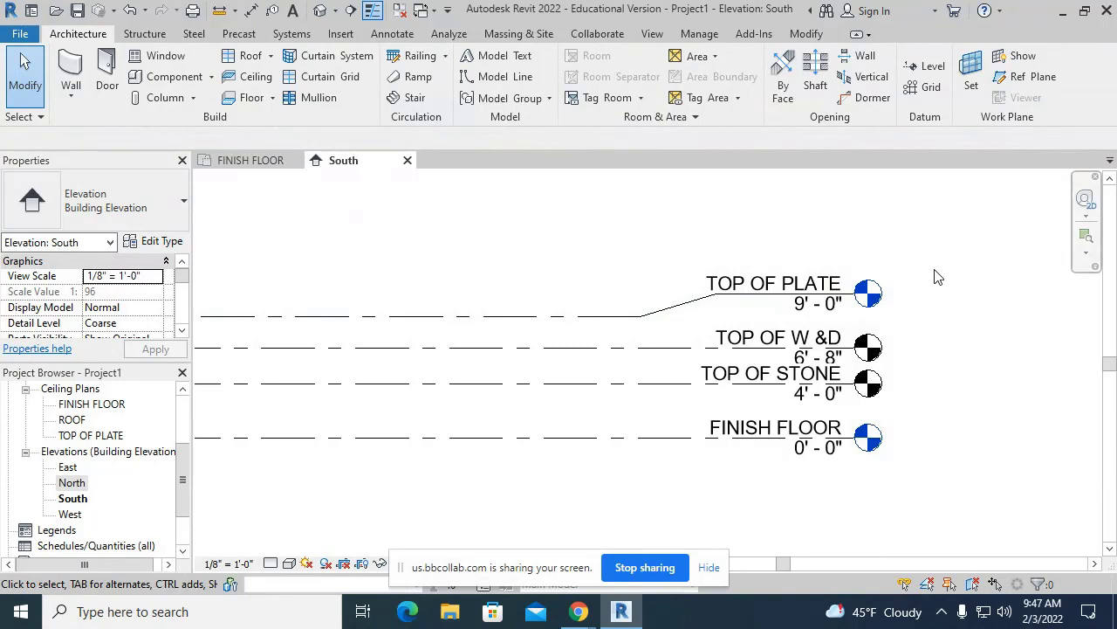
pyautogui.moveTo(943, 352); pyautogui.dragTo(918, 347, button='middle')
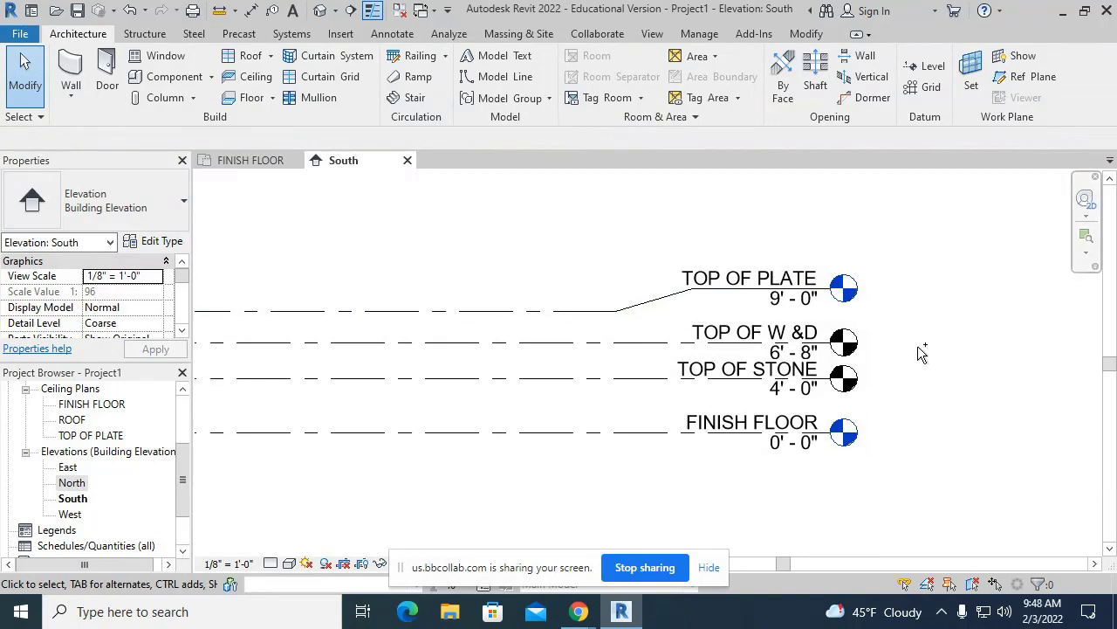
pyautogui.hotkey('ctrl', 'z')
pyautogui.hotkey('ctrl', 'z')
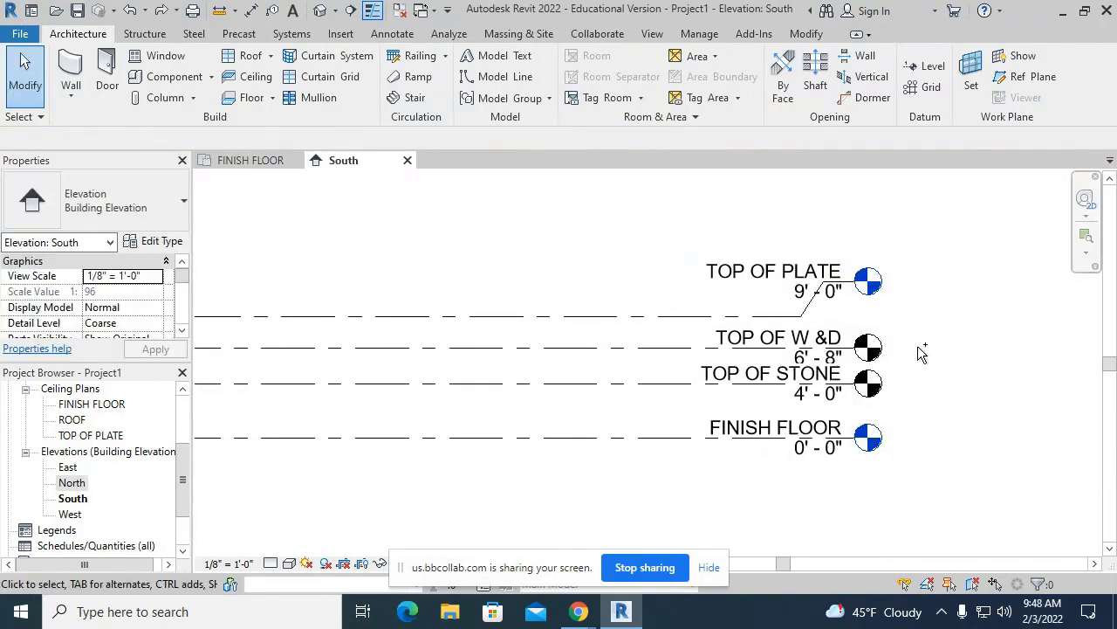
pyautogui.hotkey('ctrl', 'z')
pyautogui.hotkey('ctrl', 'z')
pyautogui.press('Escape')
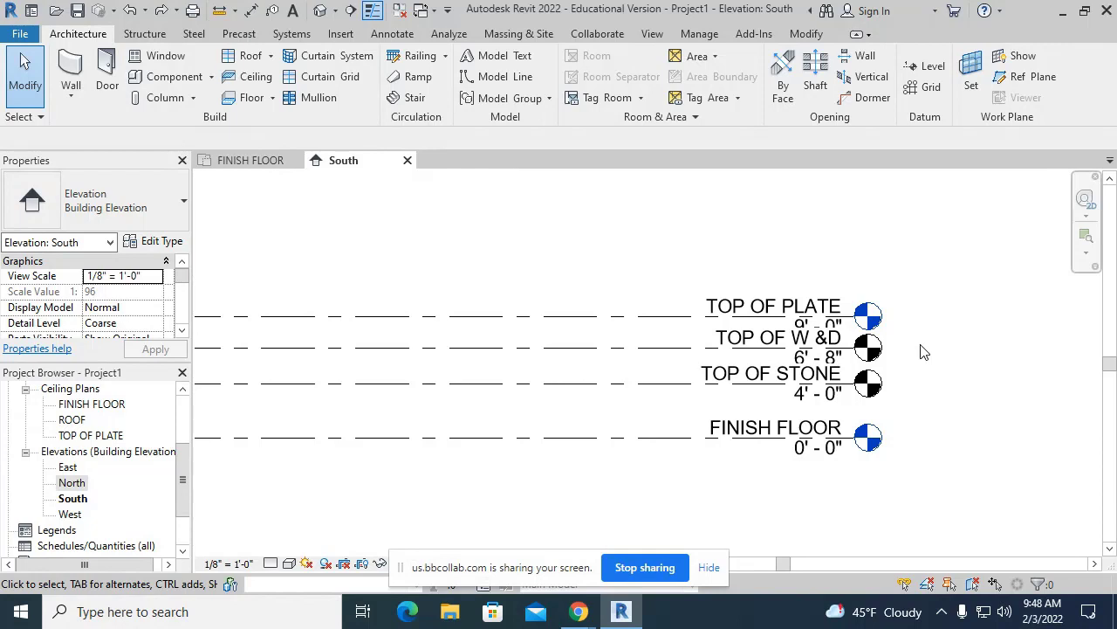
# - Dismiss the sharing notice and set the South elevation's view scale to 1/4" = 1'-0"
pyautogui.click(709, 569)
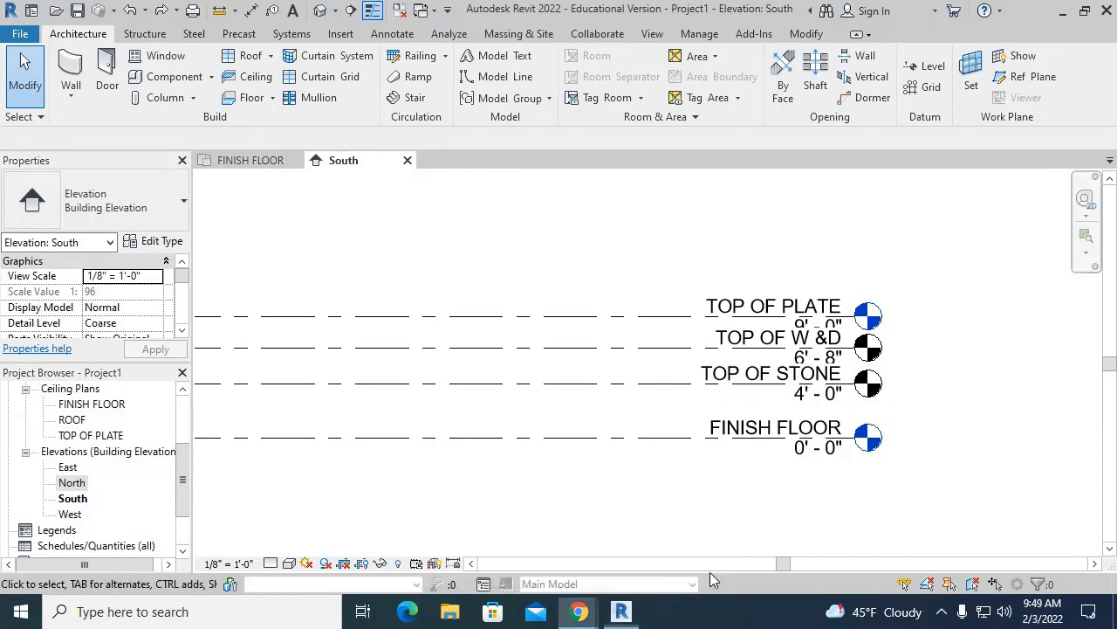
pyautogui.click(234, 565)
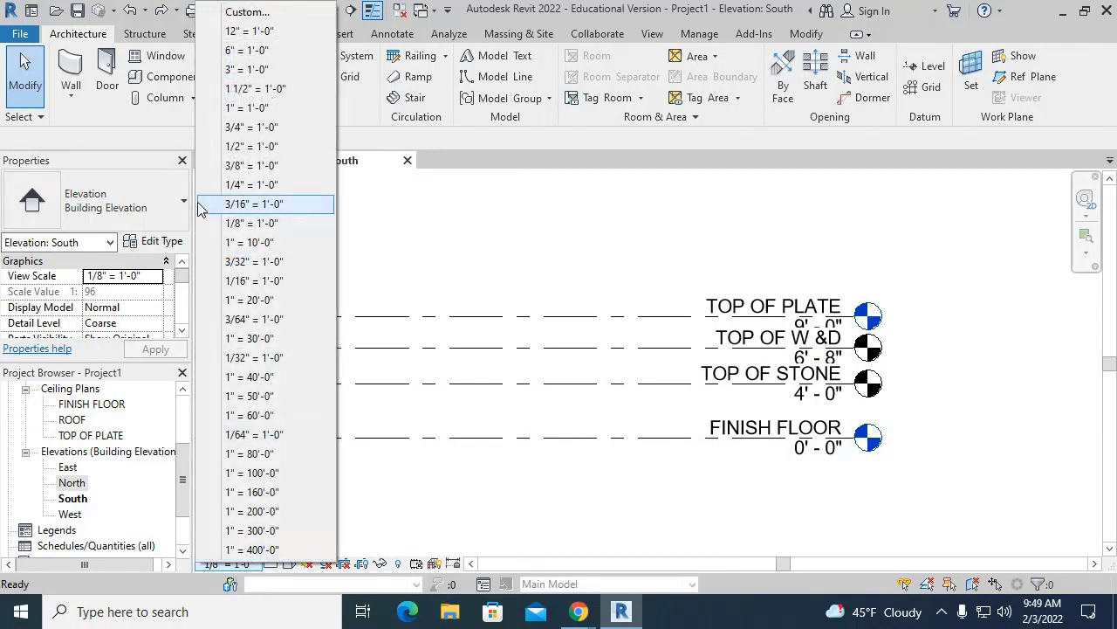
pyautogui.click(268, 187)
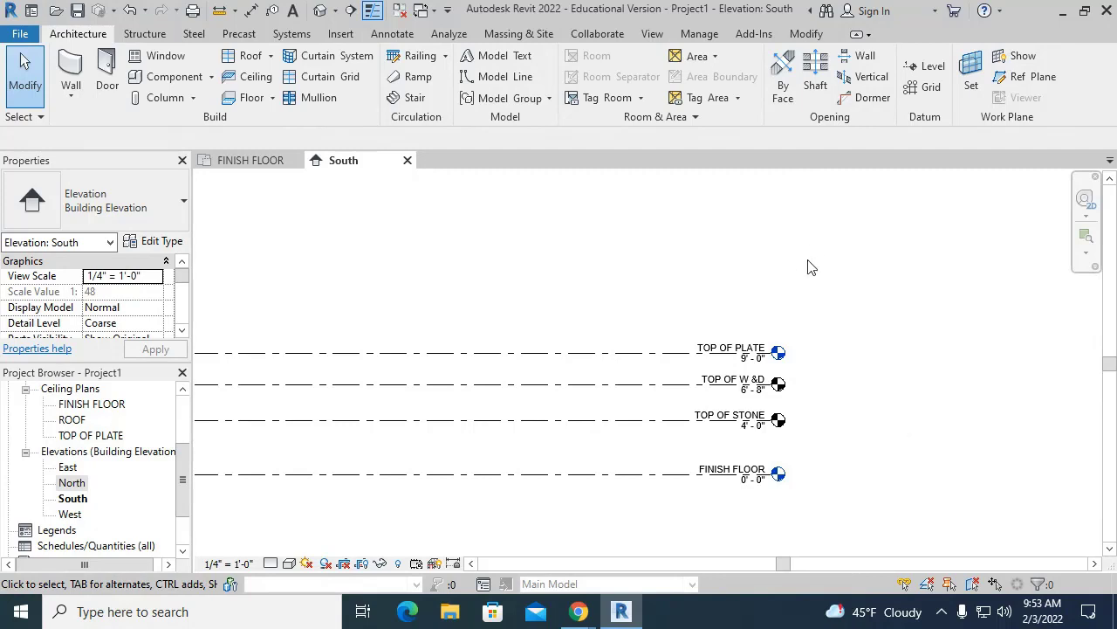
# - Open the North, East and West elevations in turn and set each view scale to 1/4" = 1'-0"
pyautogui.doubleClick(83, 488)
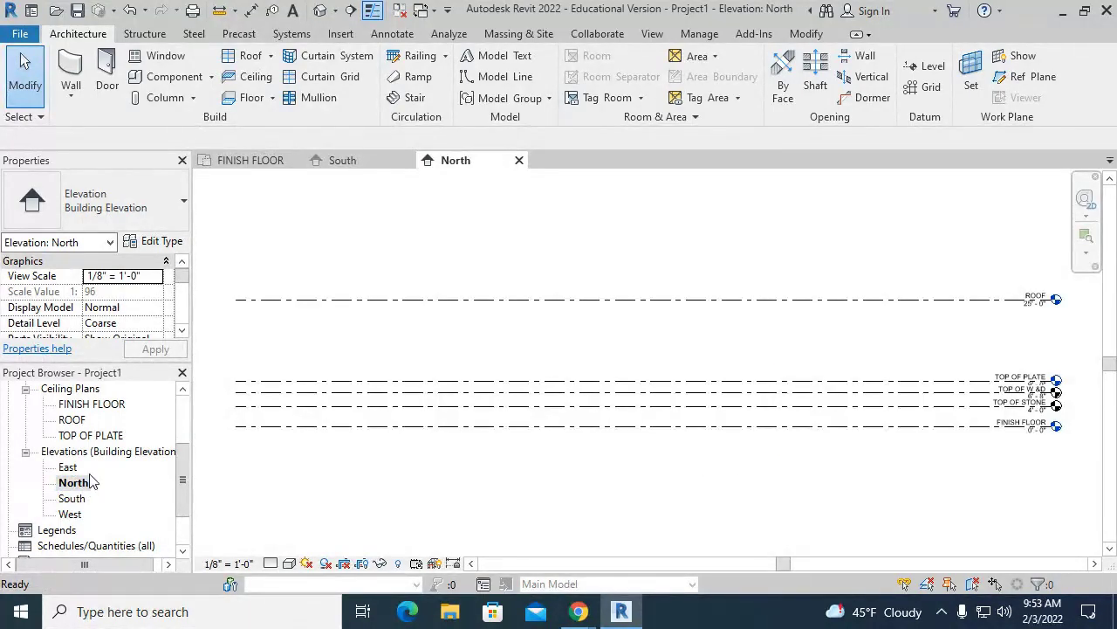
pyautogui.click(237, 563)
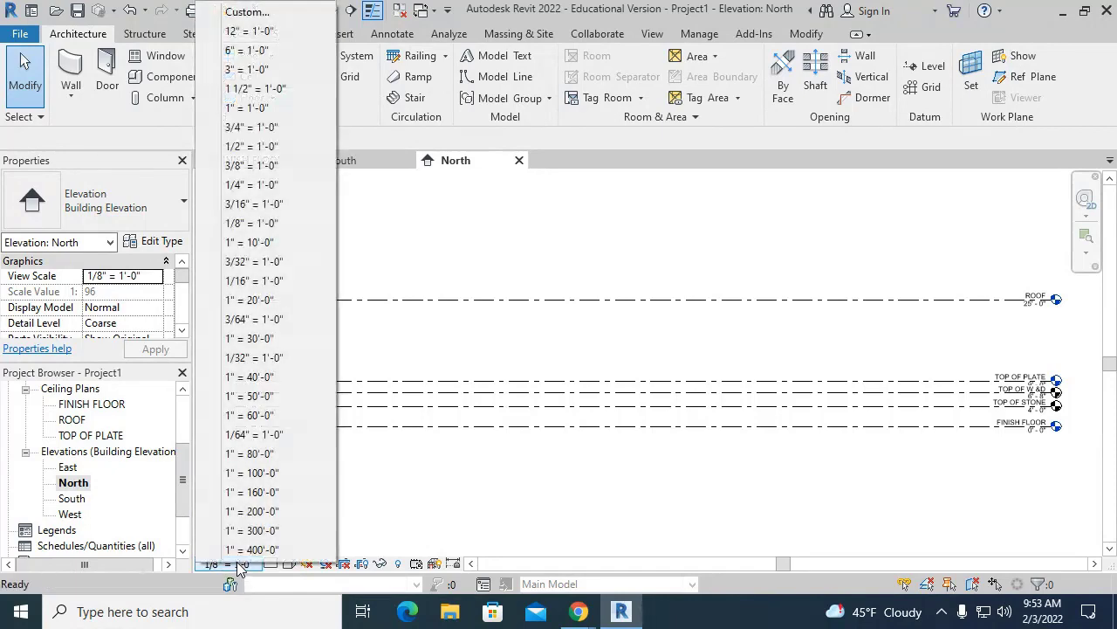
pyautogui.click(248, 186)
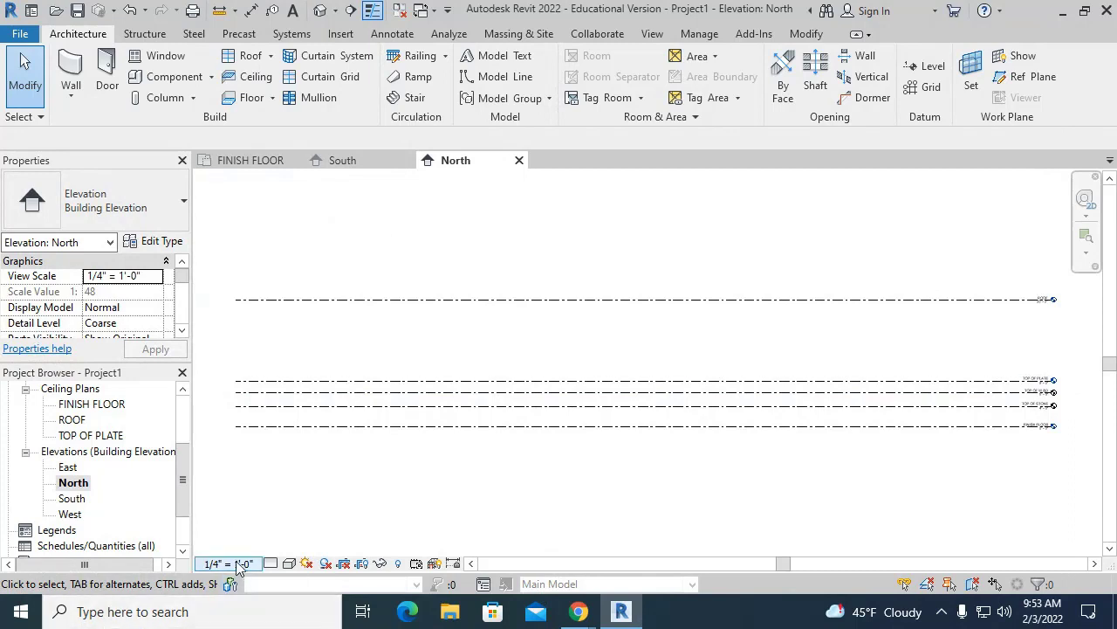
pyautogui.click(75, 469)
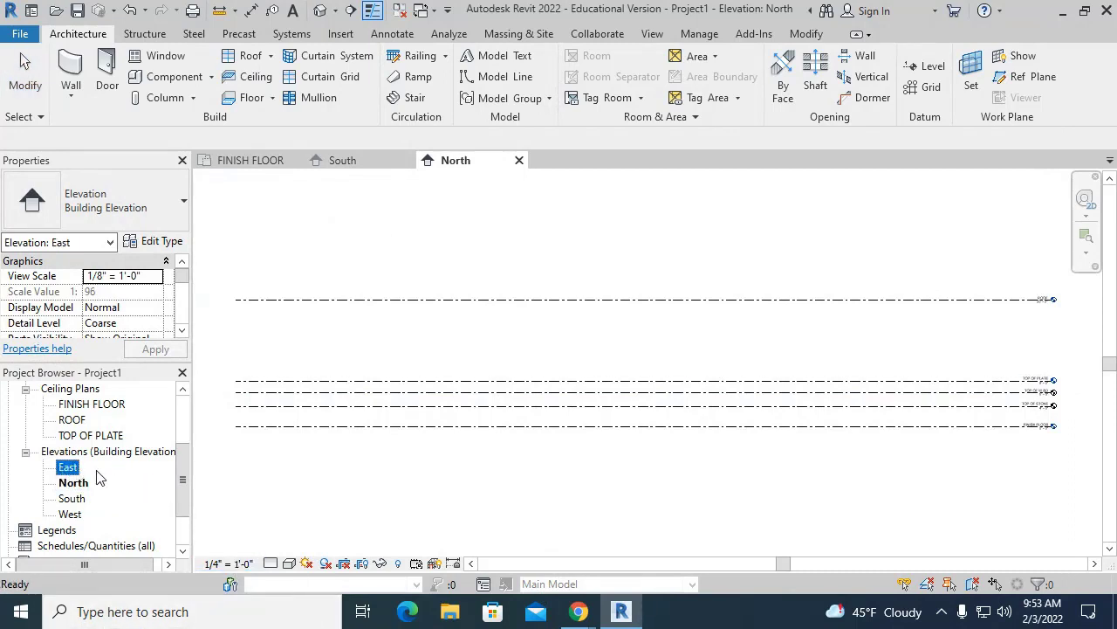
pyautogui.doubleClick(75, 469)
pyautogui.click(228, 563)
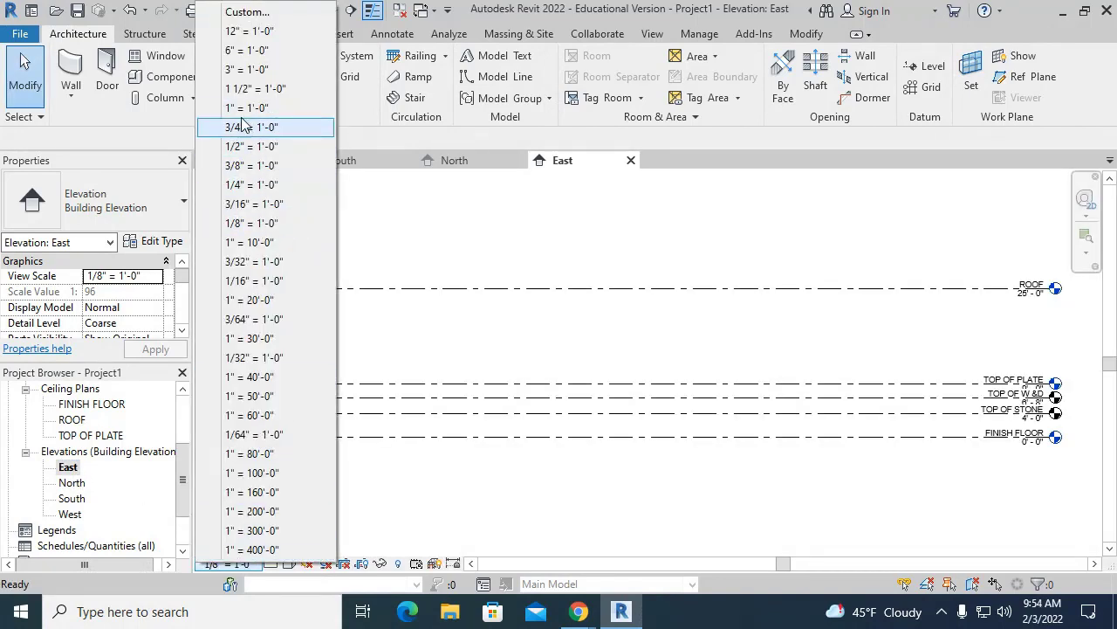
pyautogui.click(265, 184)
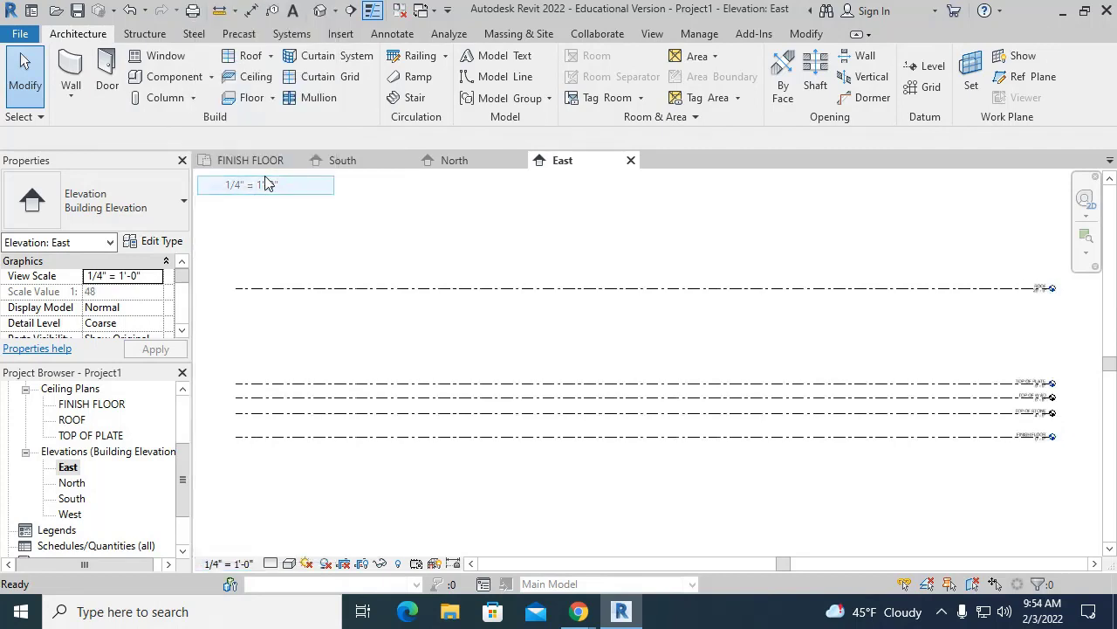
pyautogui.doubleClick(70, 514)
pyautogui.click(229, 564)
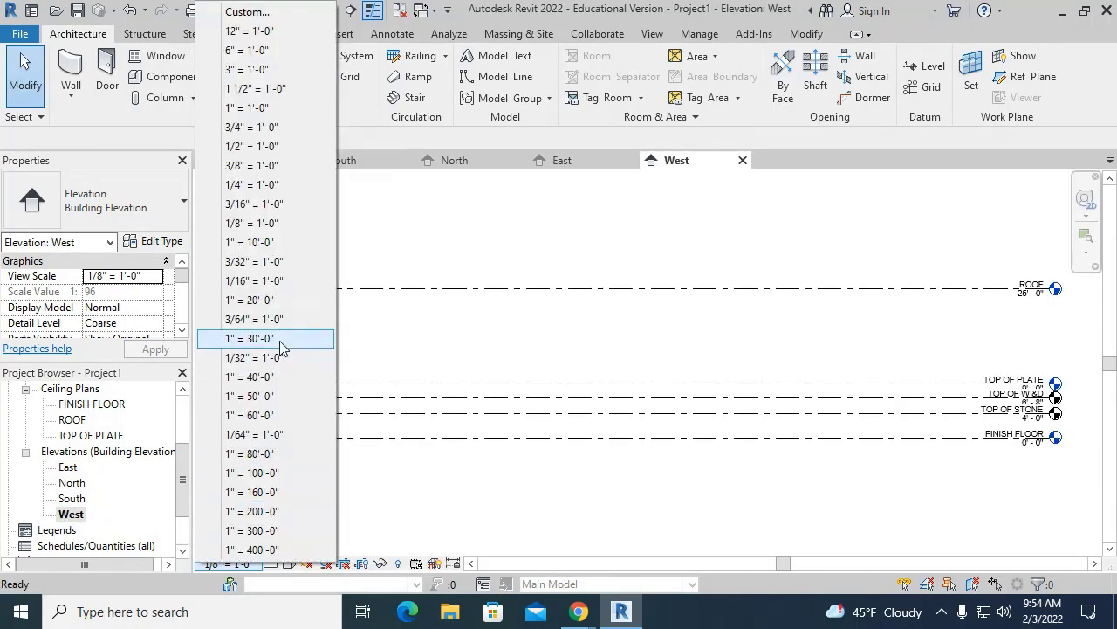
pyautogui.click(291, 185)
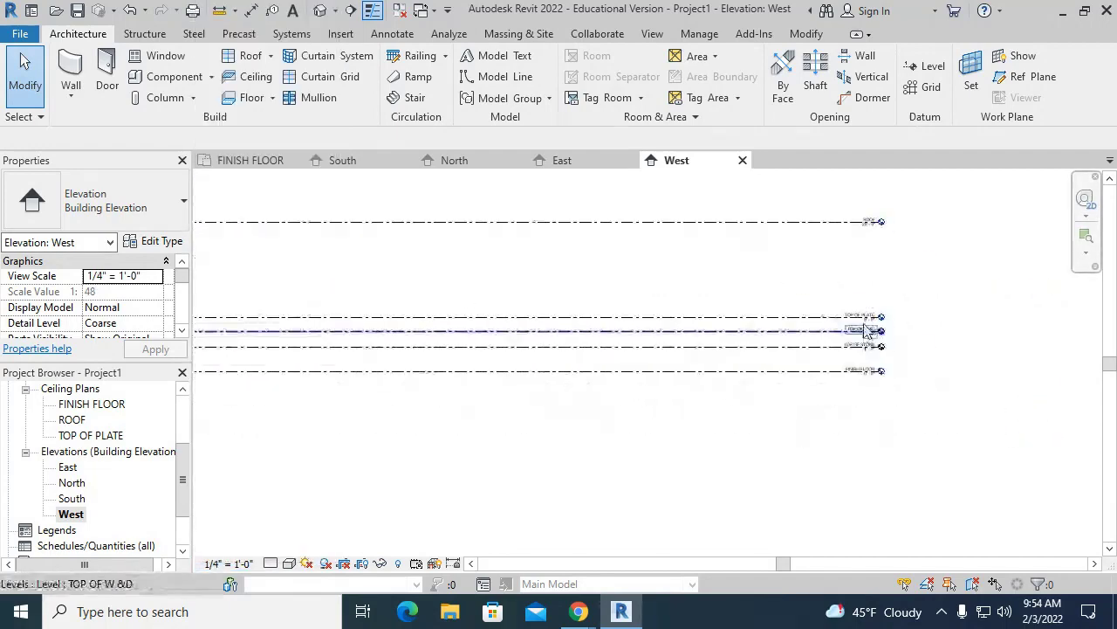
pyautogui.scroll(3, 873, 257)
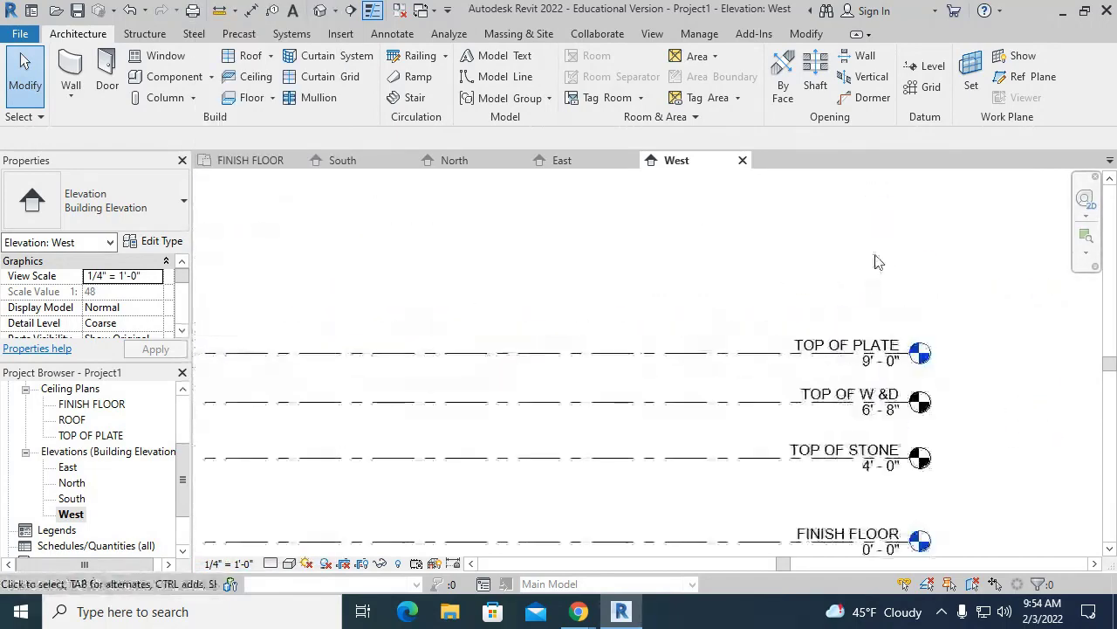
pyautogui.scroll(-2, 873, 257)
pyautogui.scroll(3, 150, 487)
pyautogui.scroll(1, 150, 487)
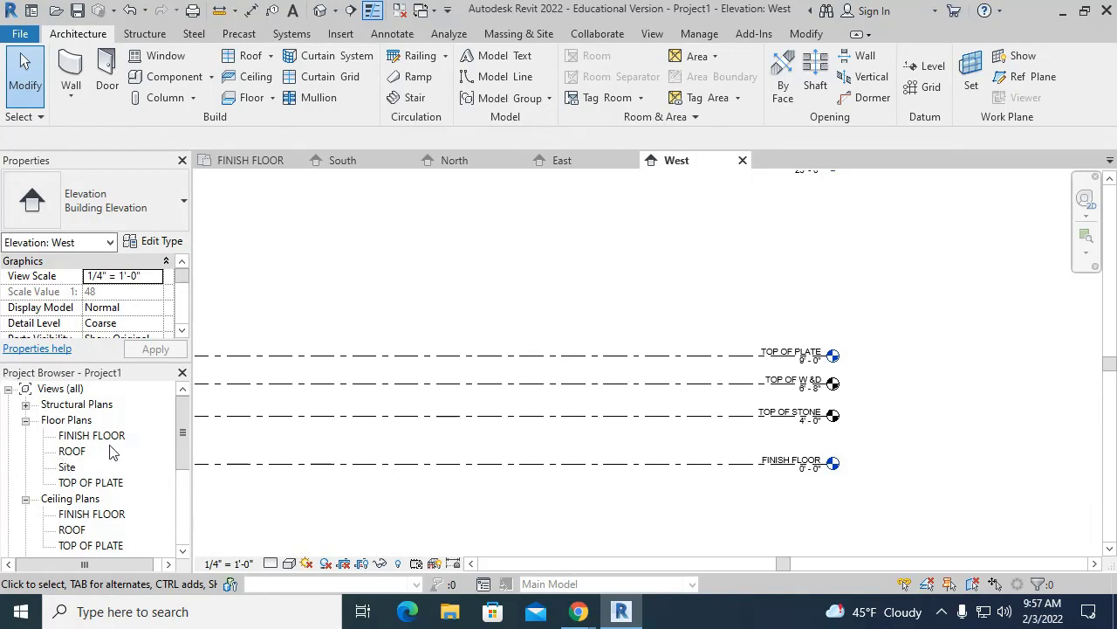
# - Select the TOP OF PLATE floor plan view and bring up the Manage ribbon tools
pyautogui.click(84, 484)
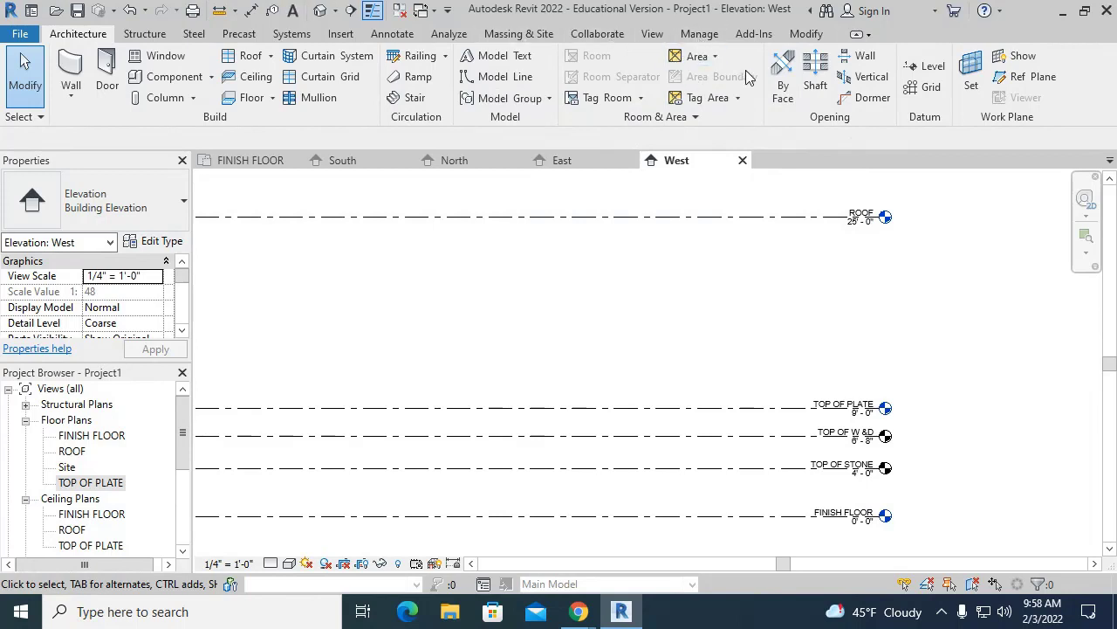
pyautogui.click(699, 34)
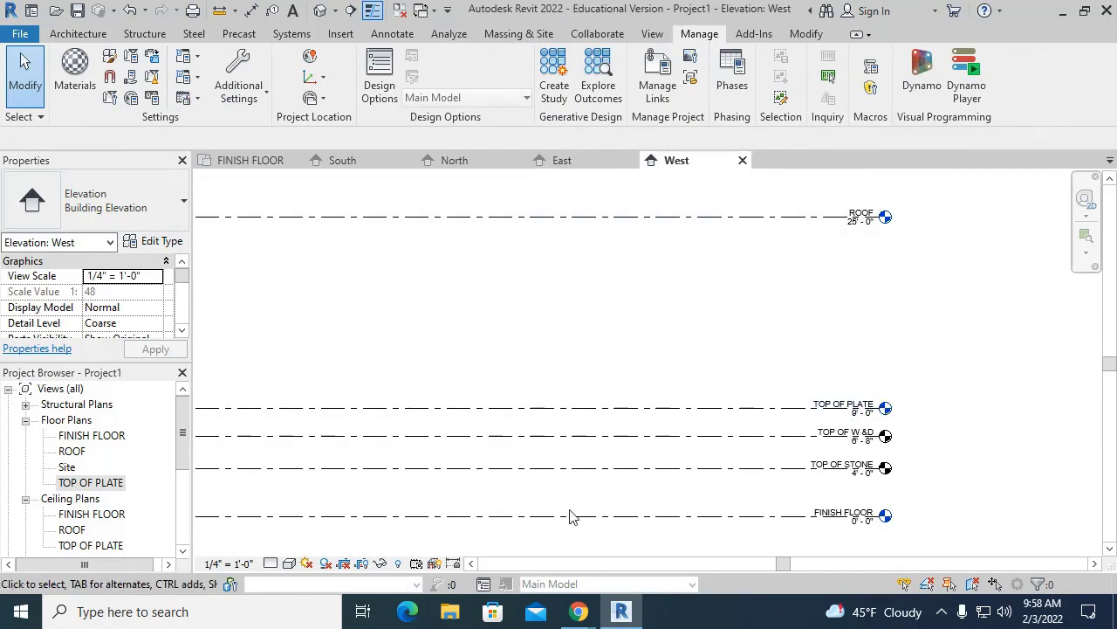
# - Open Project Information and enter the author's full name in the Author field
pyautogui.click(111, 101)
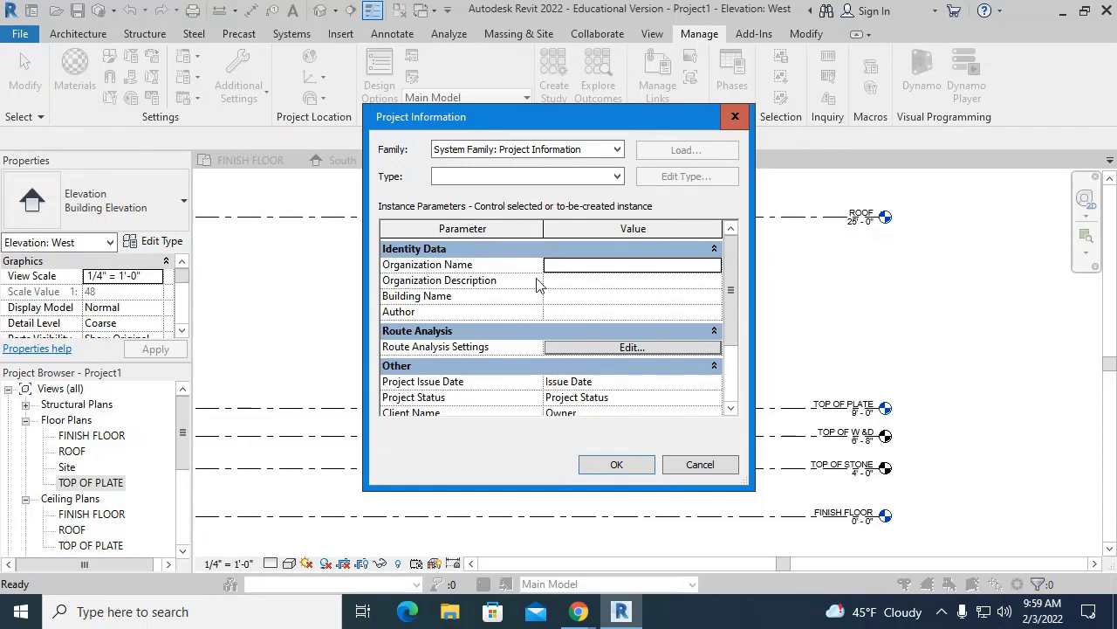
pyautogui.click(578, 312)
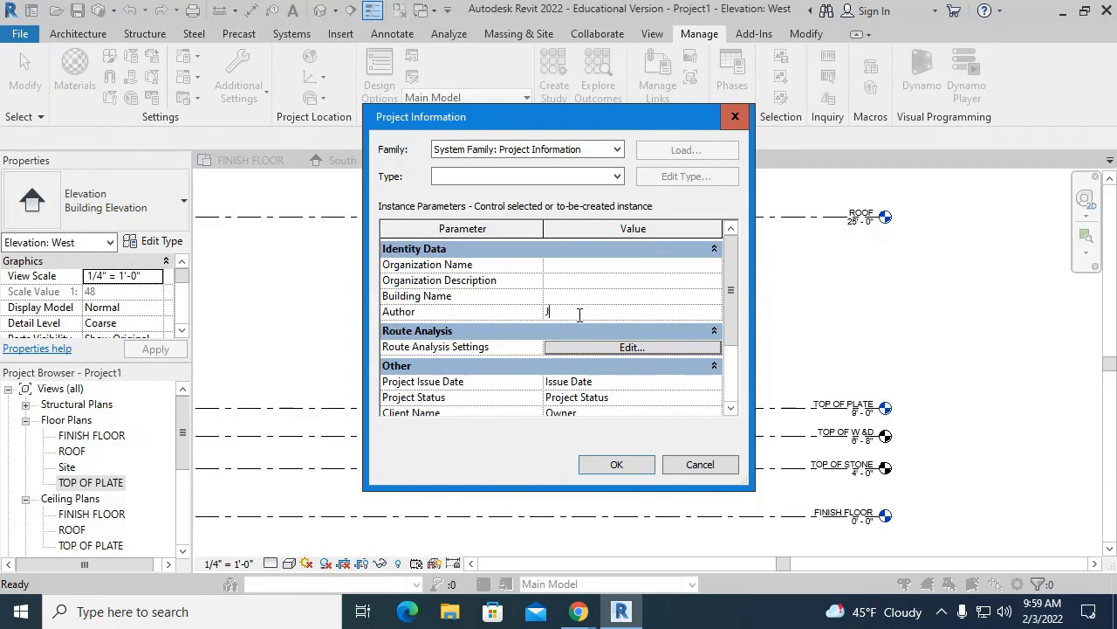
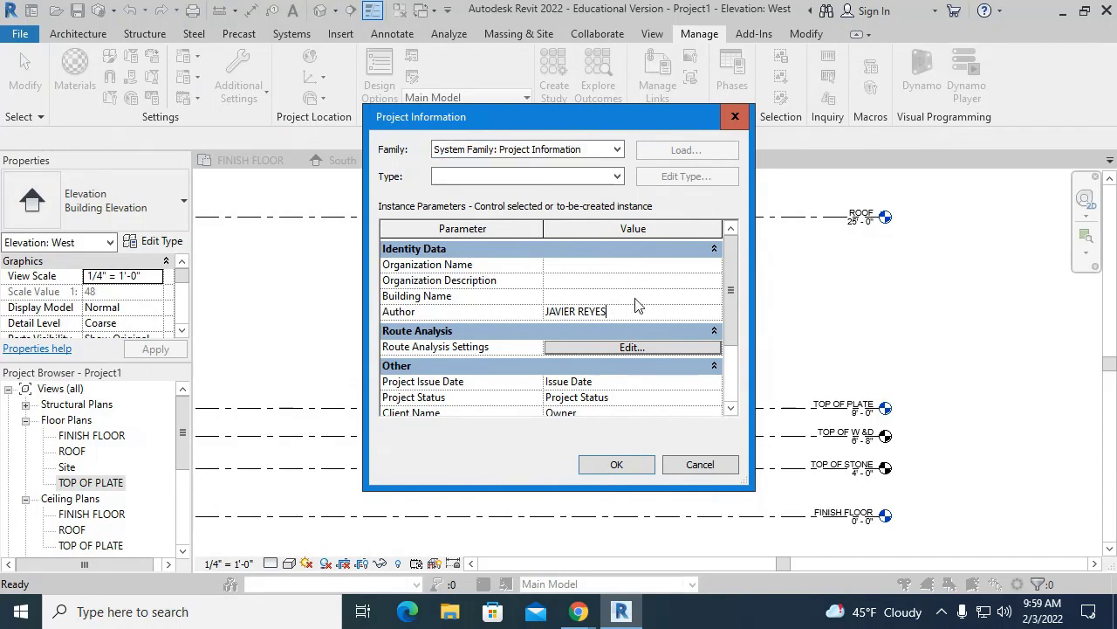
# - Scroll down to the Other group and select the default Owner value in Client Name
pyautogui.scroll(-1, 737, 297)
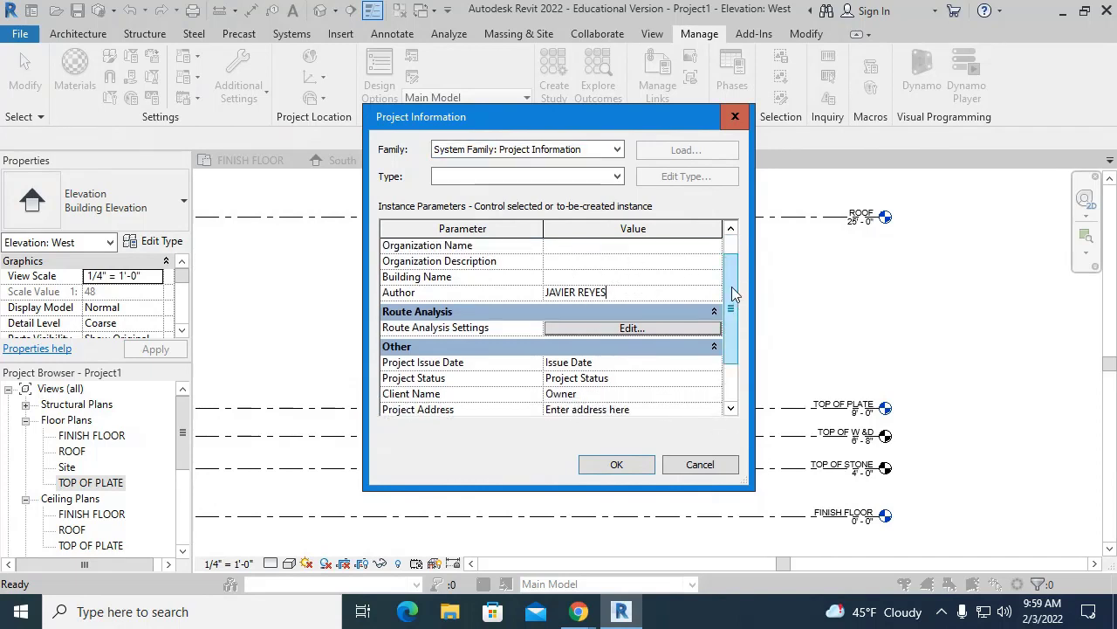
pyautogui.scroll(-4, 731, 293)
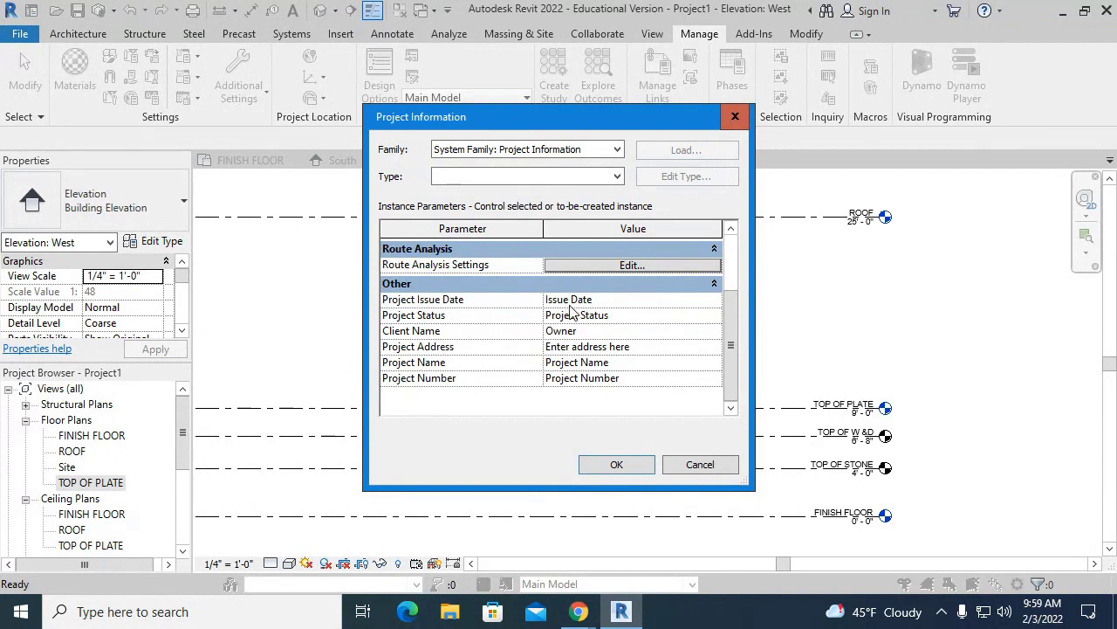
pyautogui.click(616, 316)
pyautogui.click(611, 330)
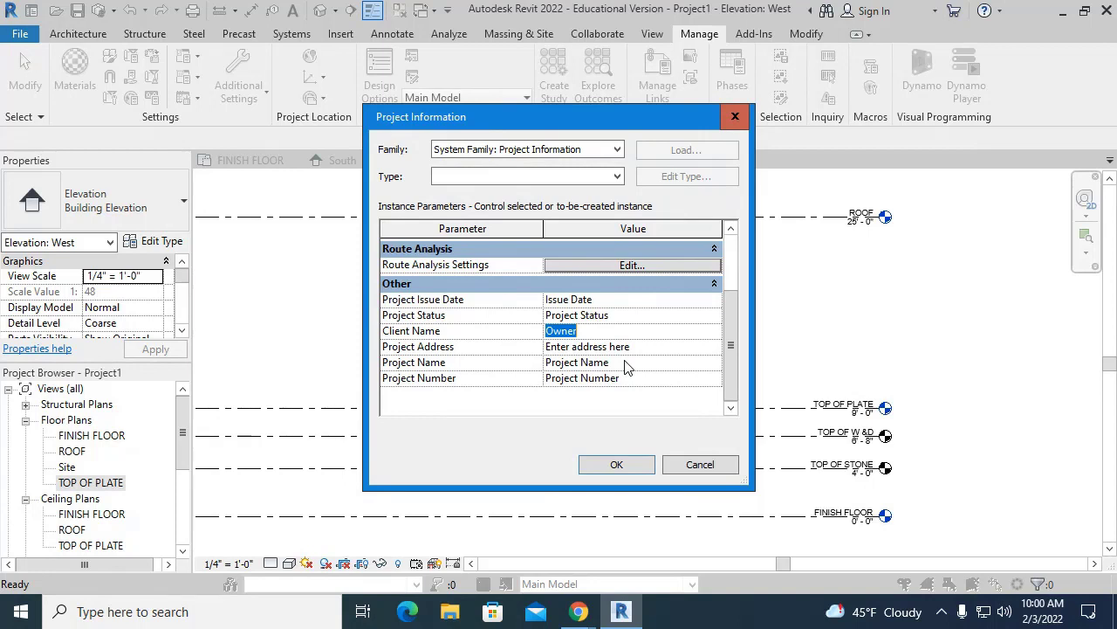
# - Type the client's full name over Owner in Client Name, correcting the typos along the way
pyautogui.write('mR')
pyautogui.press('BackSpace')
pyautogui.press('BackSpace')
pyautogui.write('SANDRA')
pyautogui.press('BackSpace')
pyautogui.press('BackSpace')
pyautogui.press('BackSpace')
pyautogui.press('BackSpace')
pyautogui.press('BackSpace')
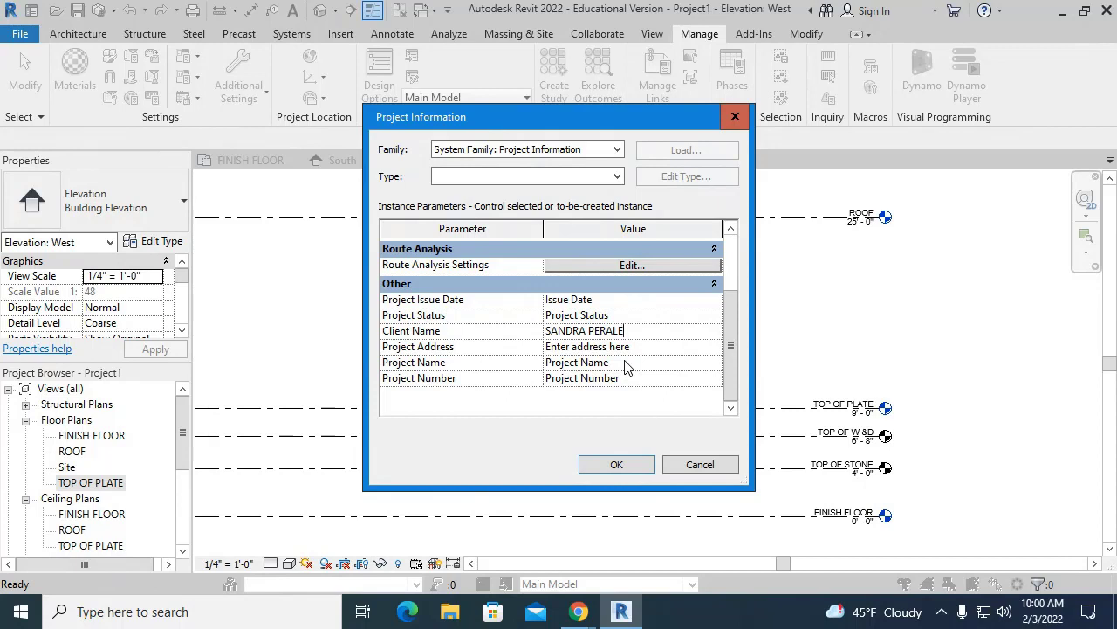
pyautogui.click(642, 347)
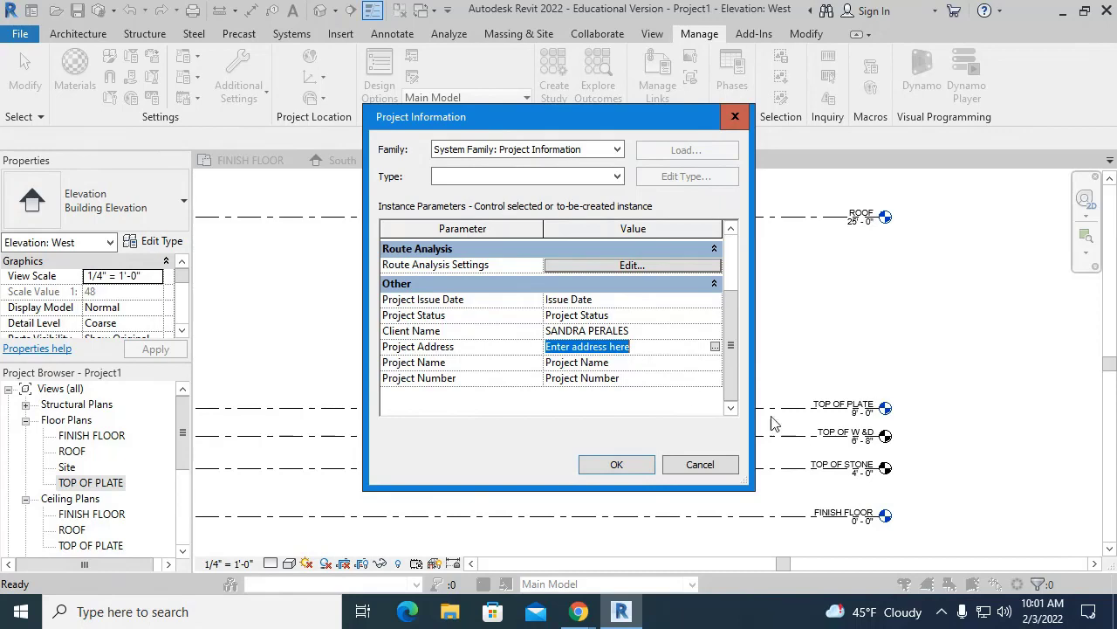
# - Open the Edit Text box for Project Address and type the street number
pyautogui.click(715, 347)
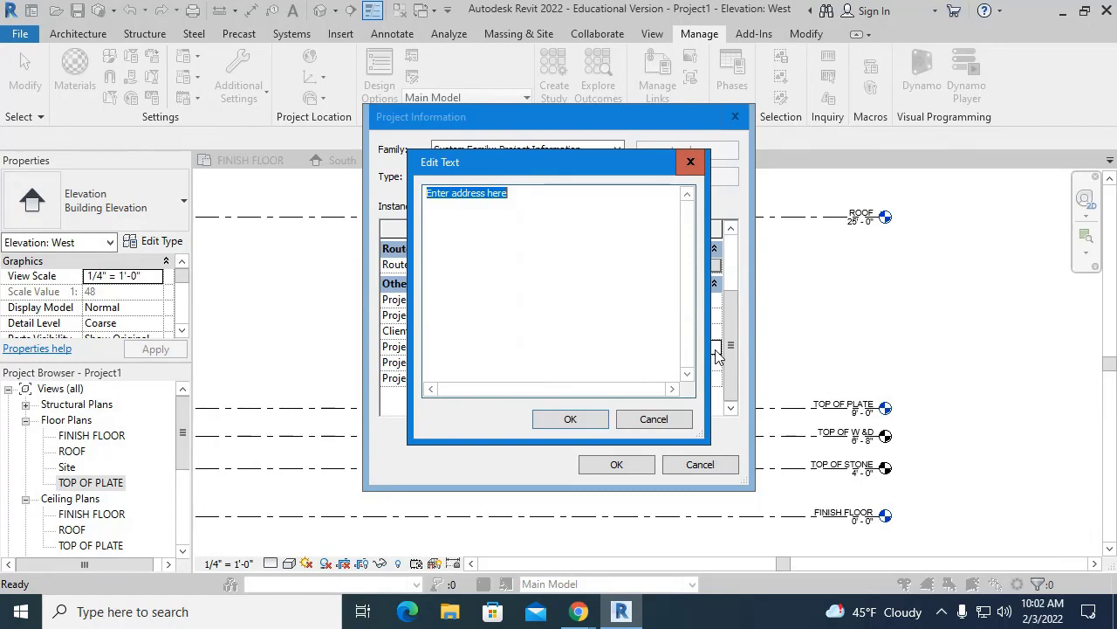
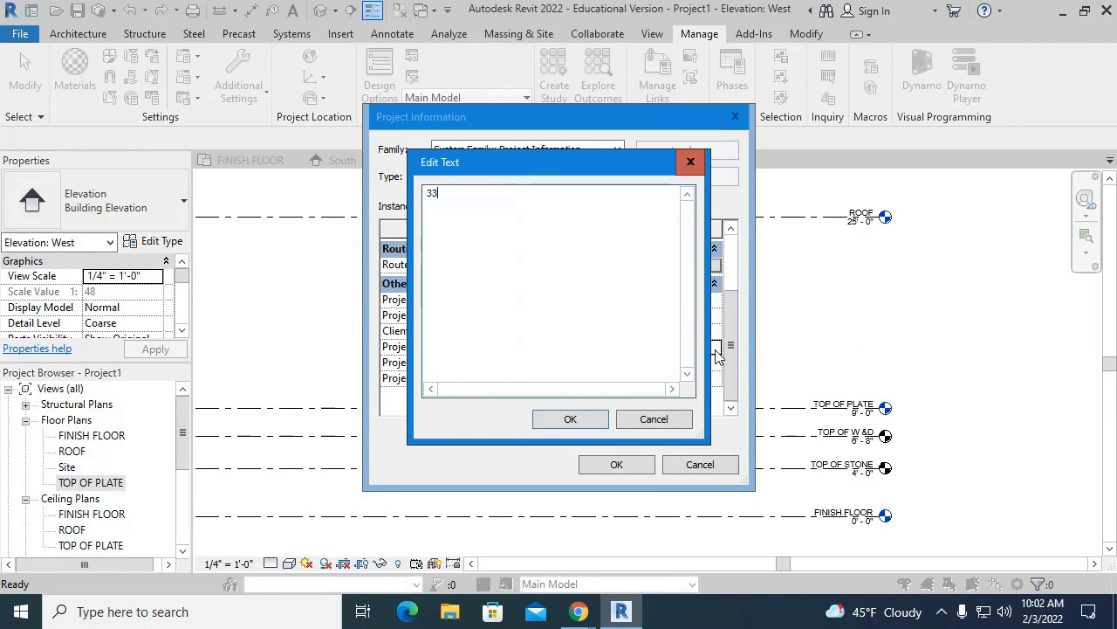
pyautogui.click(579, 612)
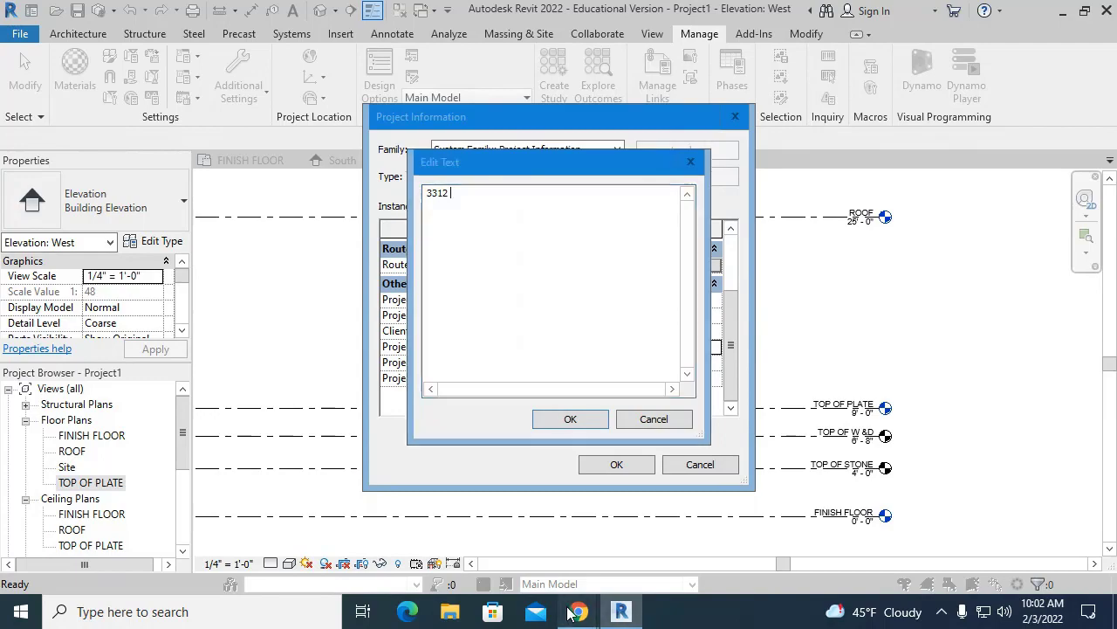
# - Bring the survey plat PDF forward, maximize it and scroll to the lot layout
pyautogui.click(568, 553)
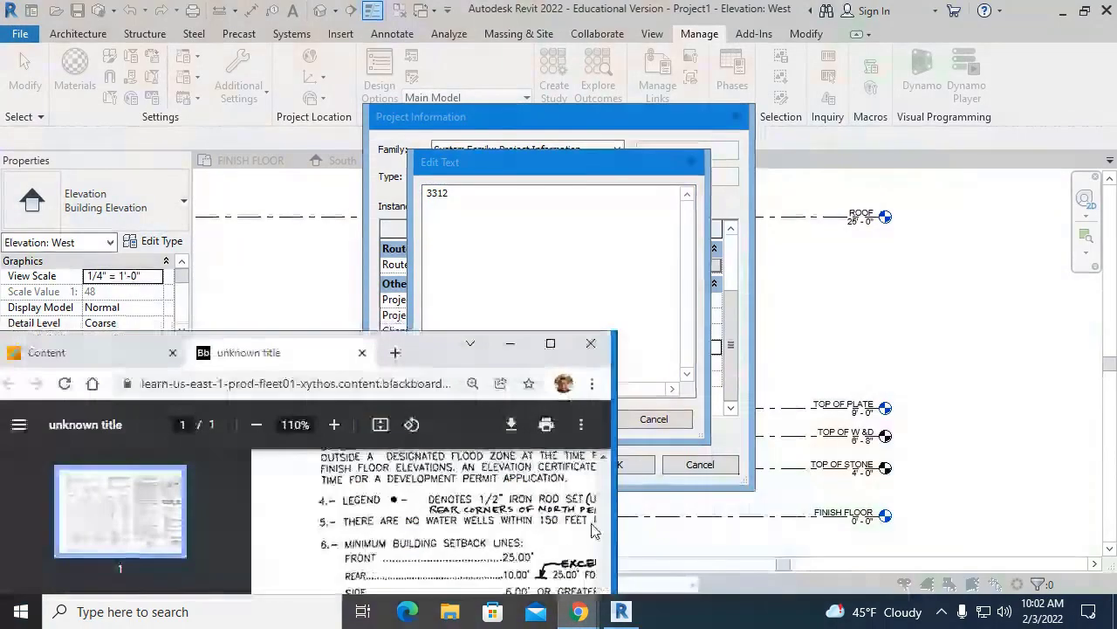
pyautogui.moveTo(432, 351); pyautogui.dragTo(506, 9)
pyautogui.scroll(2, 535, 286)
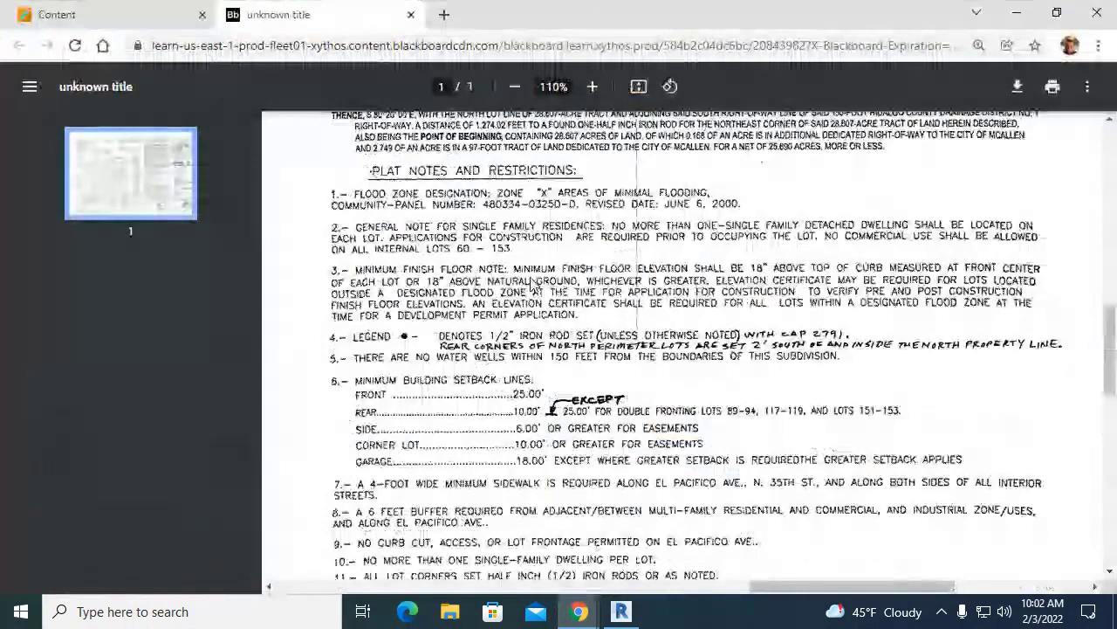
pyautogui.hscroll(-5, 534, 286)
pyautogui.scroll(3, 437, 332)
pyautogui.scroll(-3, 436, 332)
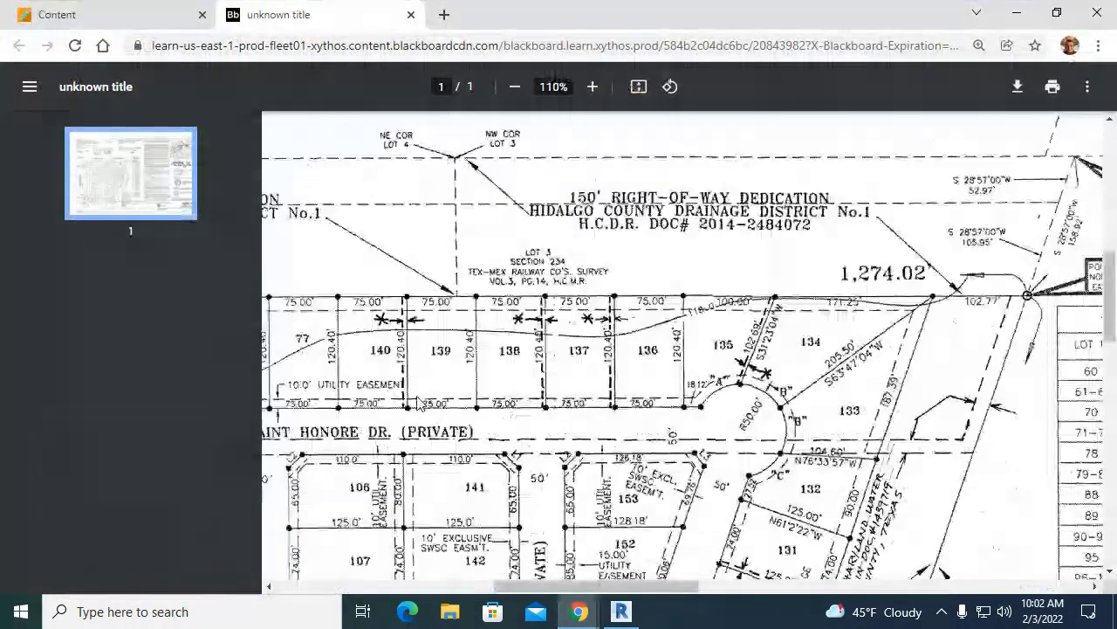
pyautogui.scroll(-1, 418, 404)
pyautogui.hscroll(-1, 418, 403)
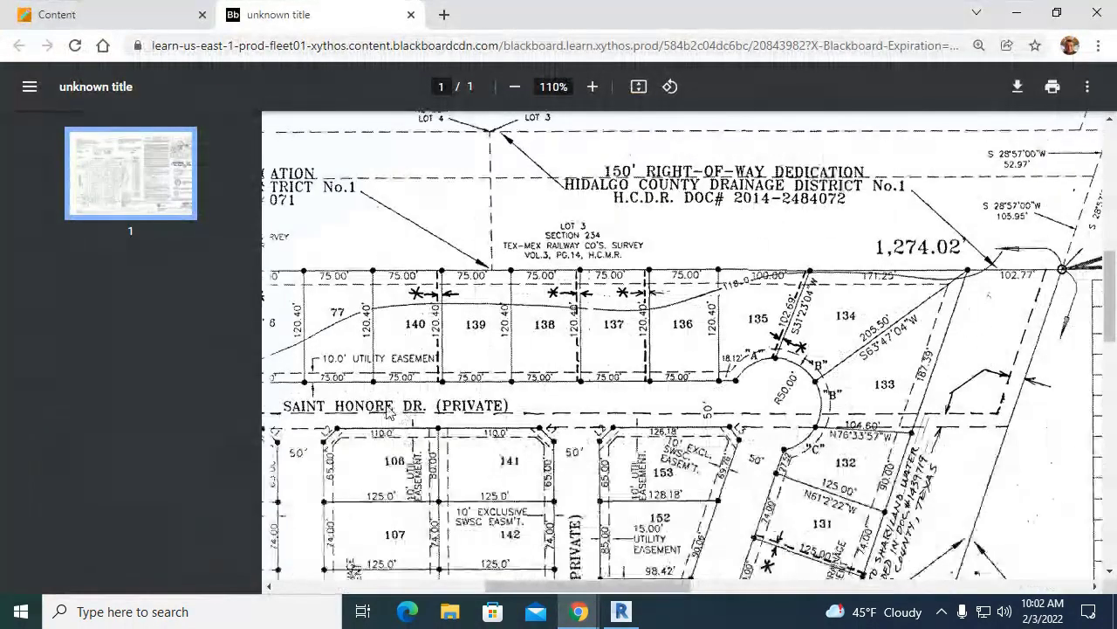
# - Type the street name after the number, comparing it with the plat and fixing a letter
pyautogui.hotkey('alt', 'Tab')
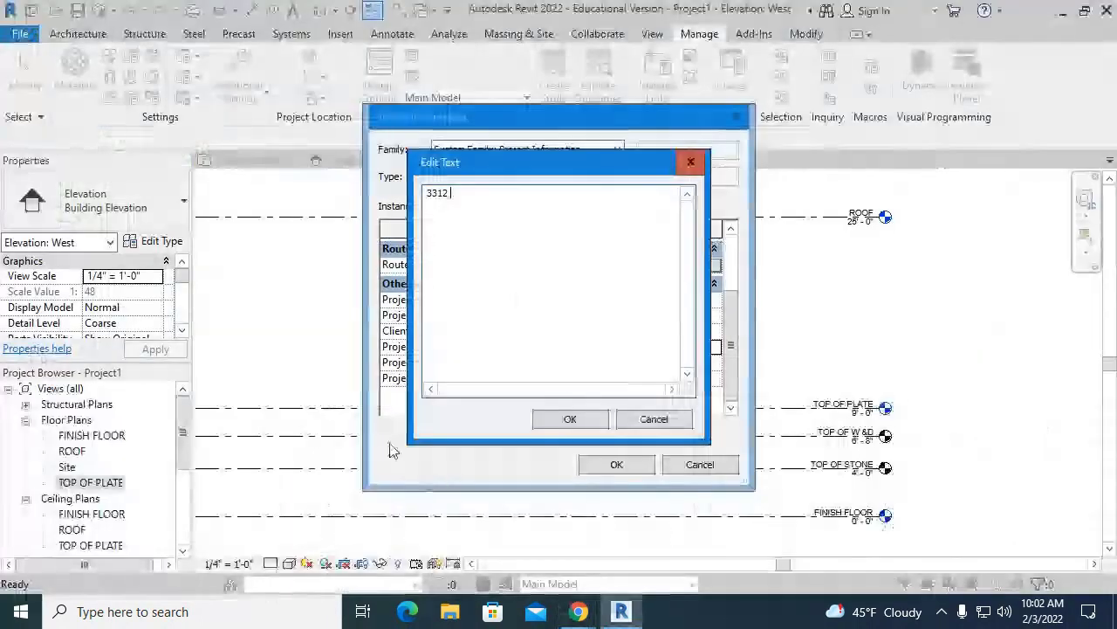
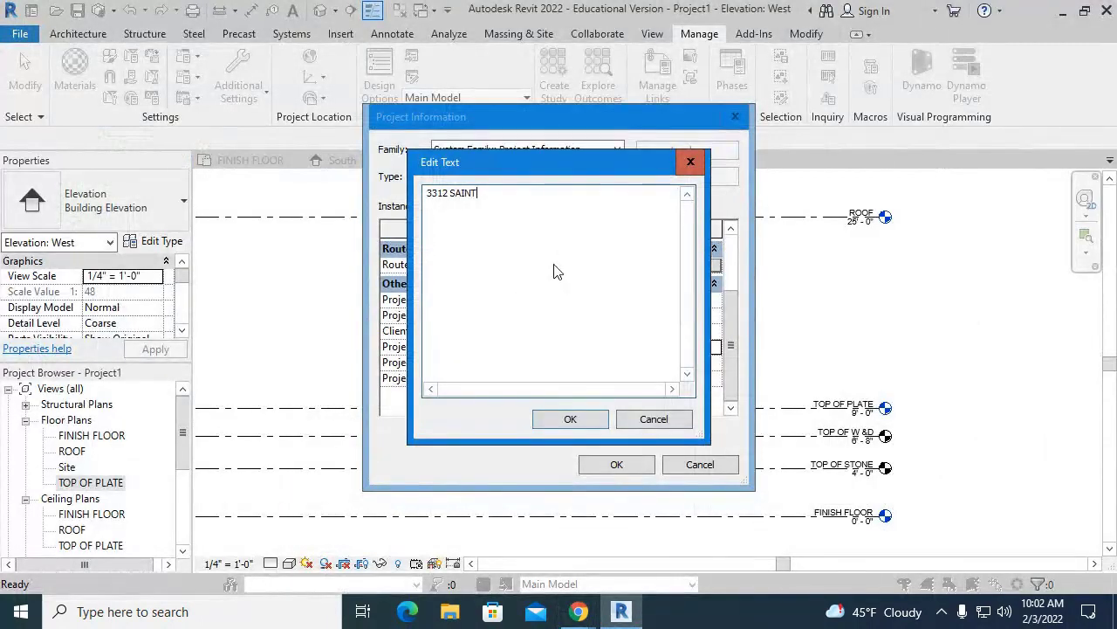
pyautogui.hotkey('alt', 'Tab')
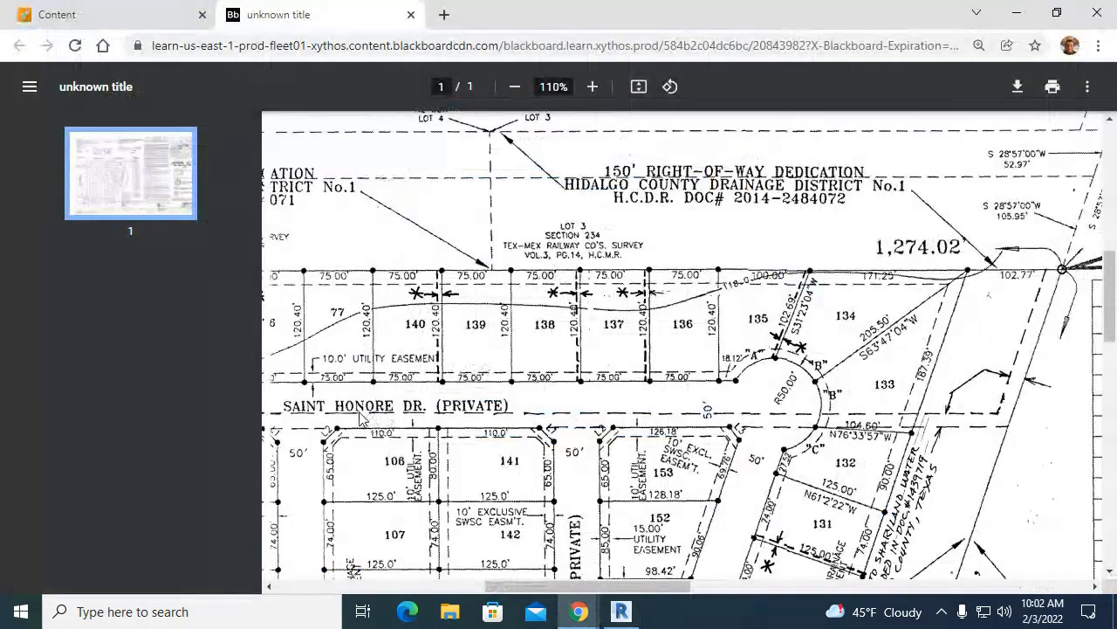
pyautogui.hotkey('alt', 'Tab')
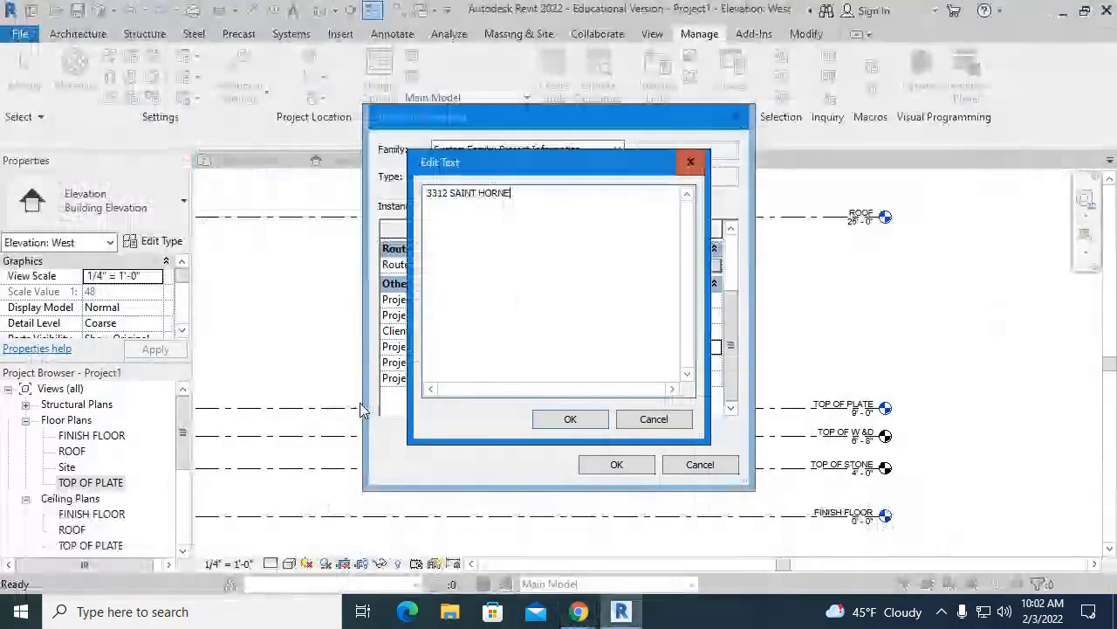
pyautogui.click(499, 193)
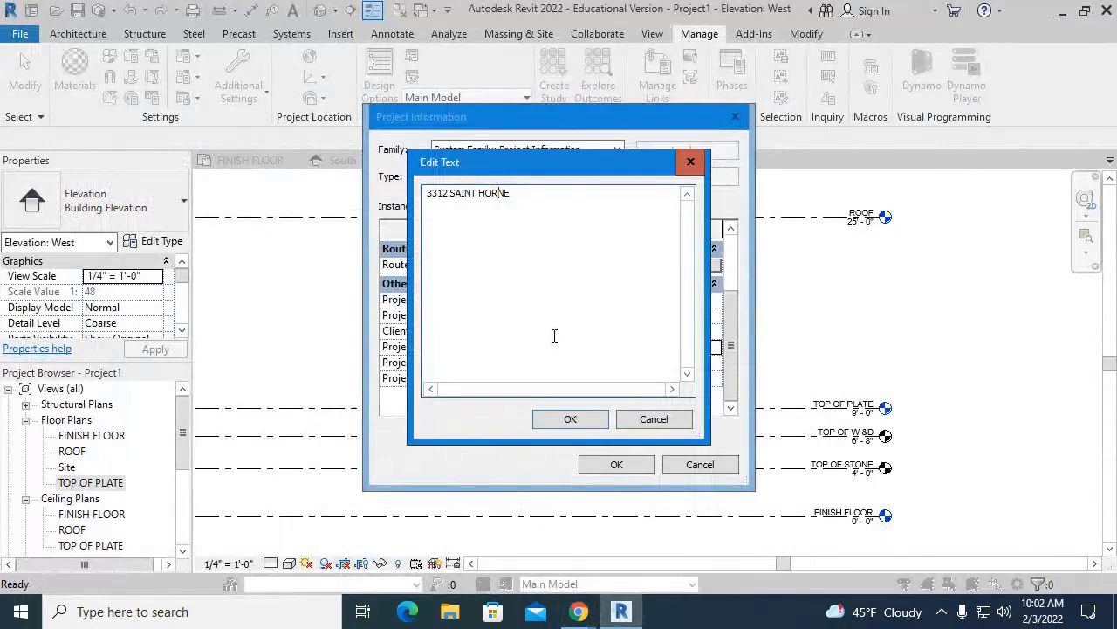
pyautogui.write('O')
pyautogui.press('End')
pyautogui.hotkey('alt', 'Tab')
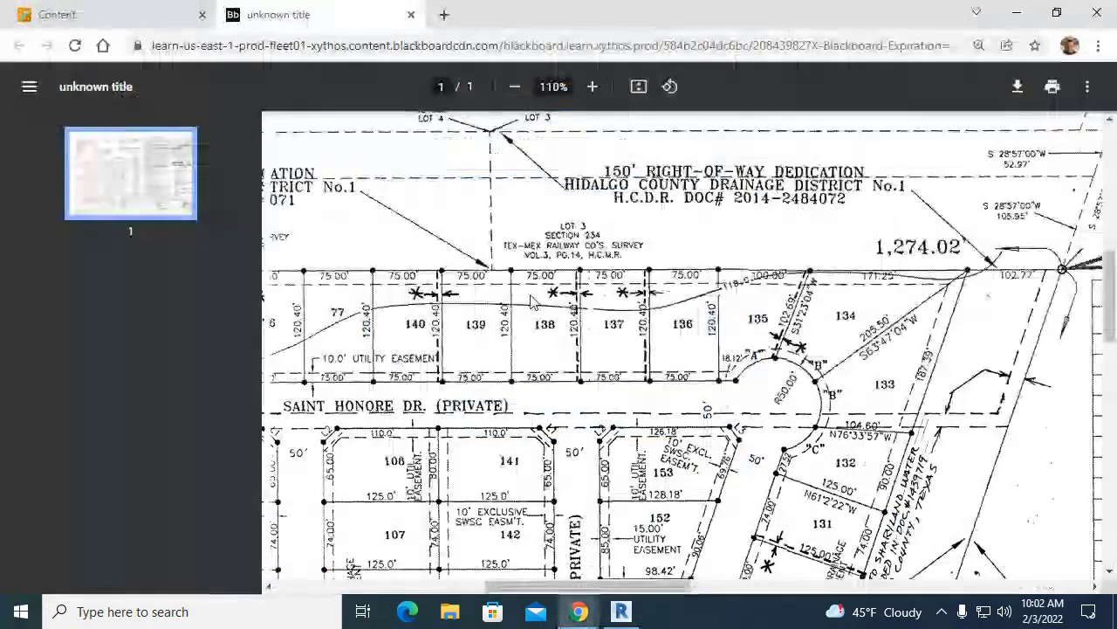
pyautogui.hotkey('alt', 'Tab')
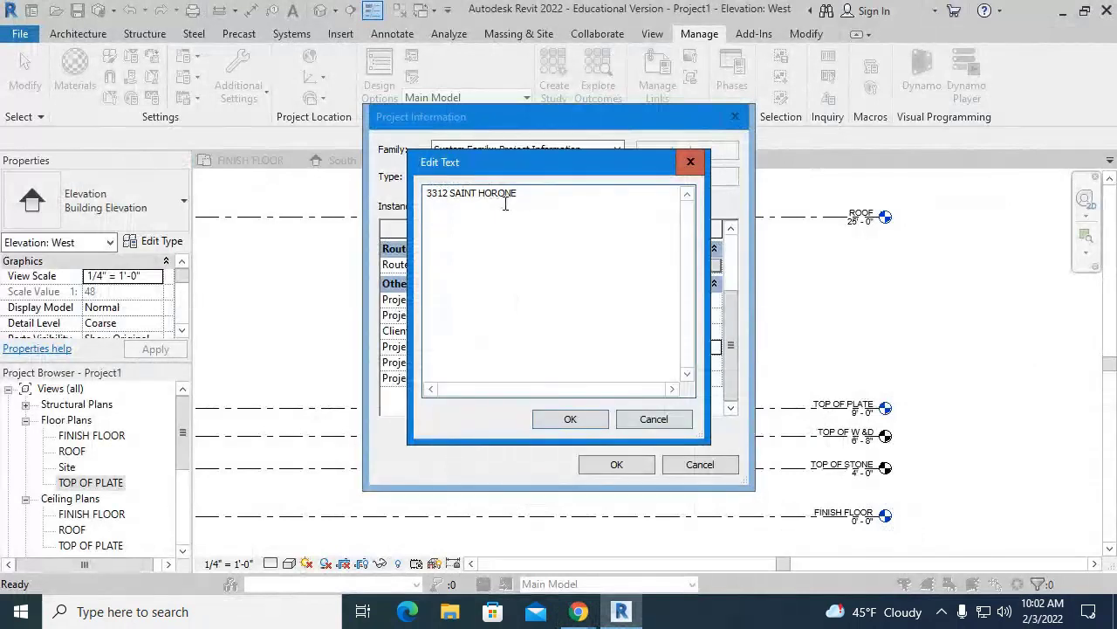
# - Correct the street name spelling, add the DR. suffix, and recheck it against the plat PDF
pyautogui.moveTo(490, 193); pyautogui.dragTo(497, 192)
pyautogui.write('N')
pyautogui.press('Delete')
pyautogui.write('RE')
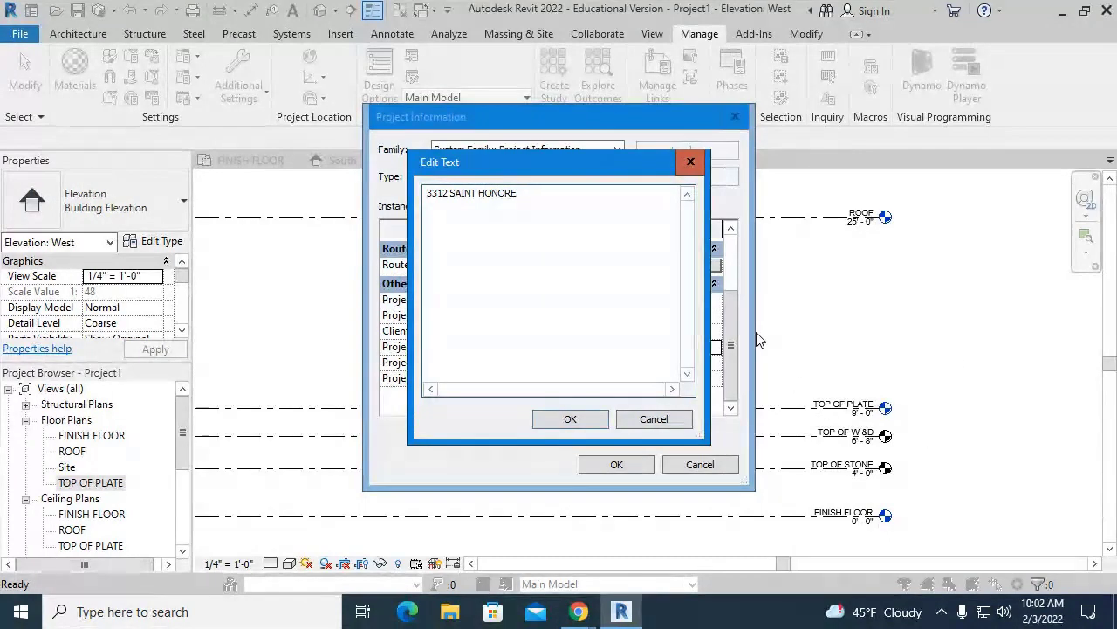
pyautogui.write(' DR')
pyautogui.press('BackSpace')
pyautogui.press('BackSpace')
pyautogui.write('DR.')
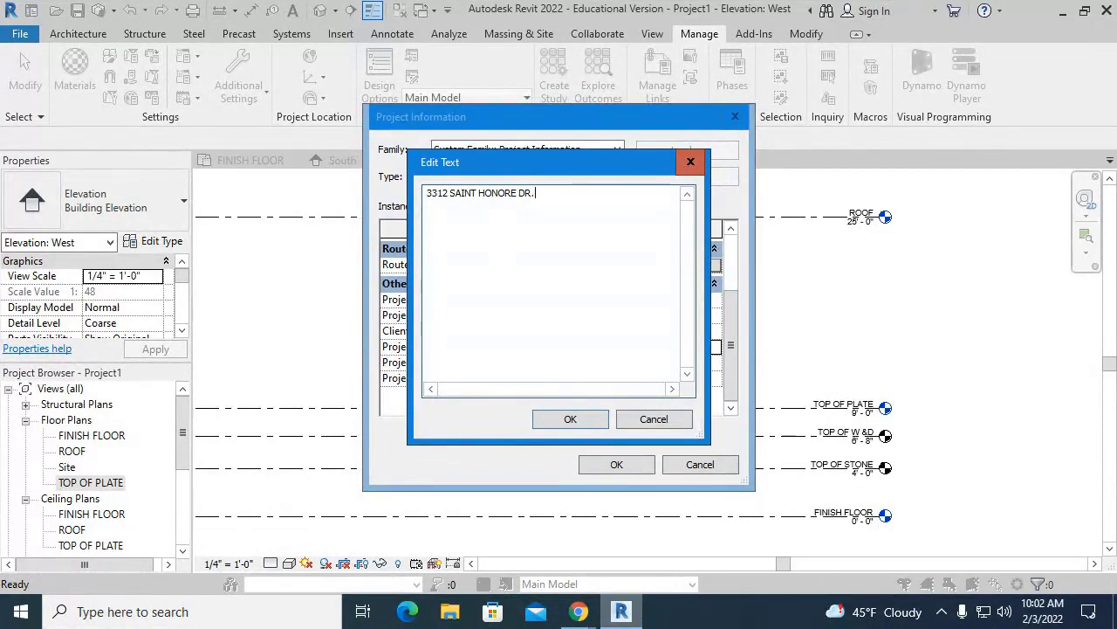
pyautogui.click(586, 613)
pyautogui.click(576, 537)
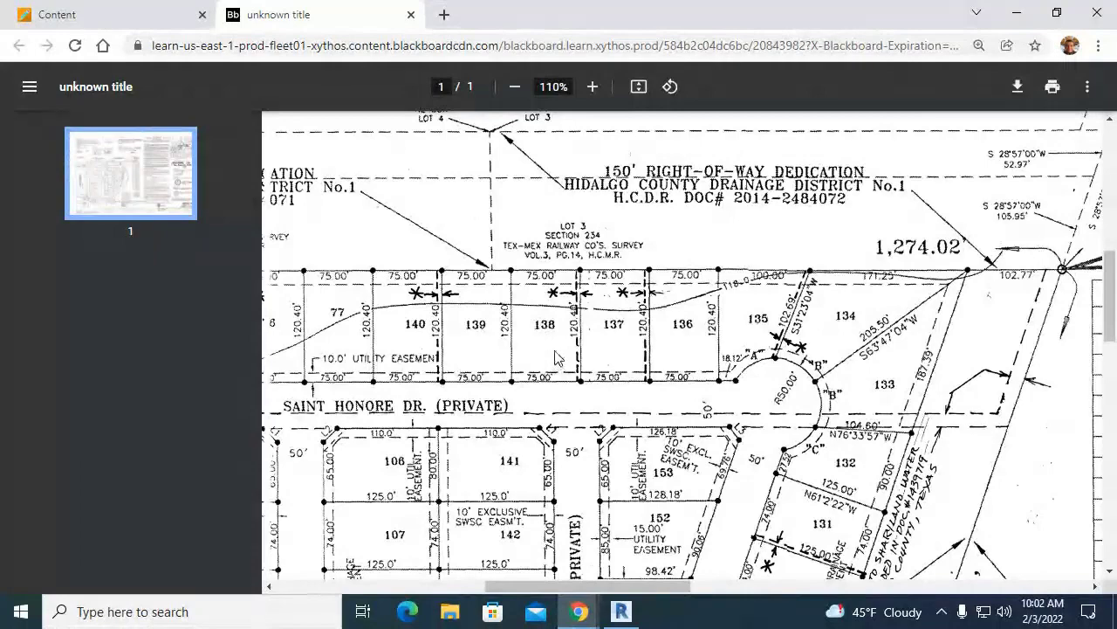
pyautogui.scroll(-3, 546, 387)
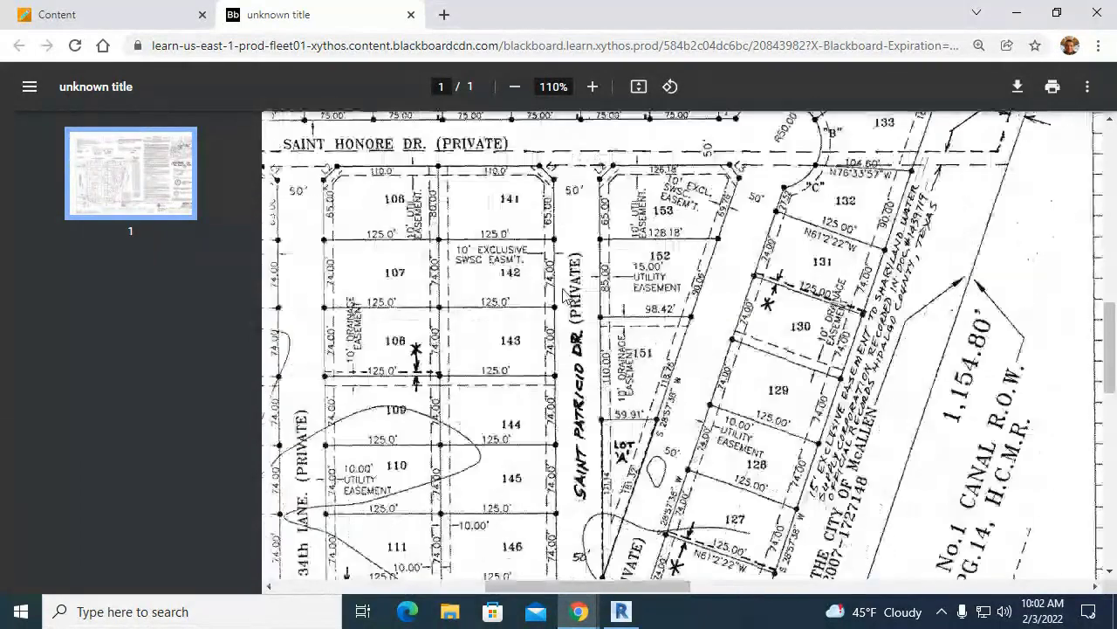
pyautogui.scroll(2, 546, 386)
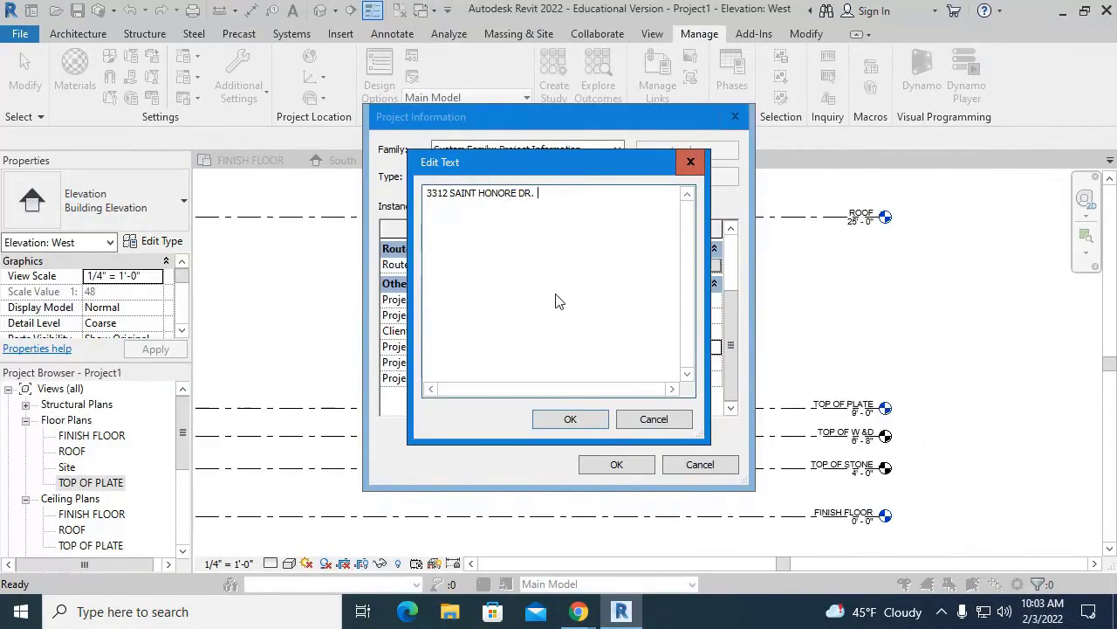
# - Append the city, state and ZIP to the street line and confirm the address with OK
pyautogui.press('BackSpace')
pyautogui.press('Return')
pyautogui.press('BackSpace')
pyautogui.write('m')
pyautogui.press('BackSpace')
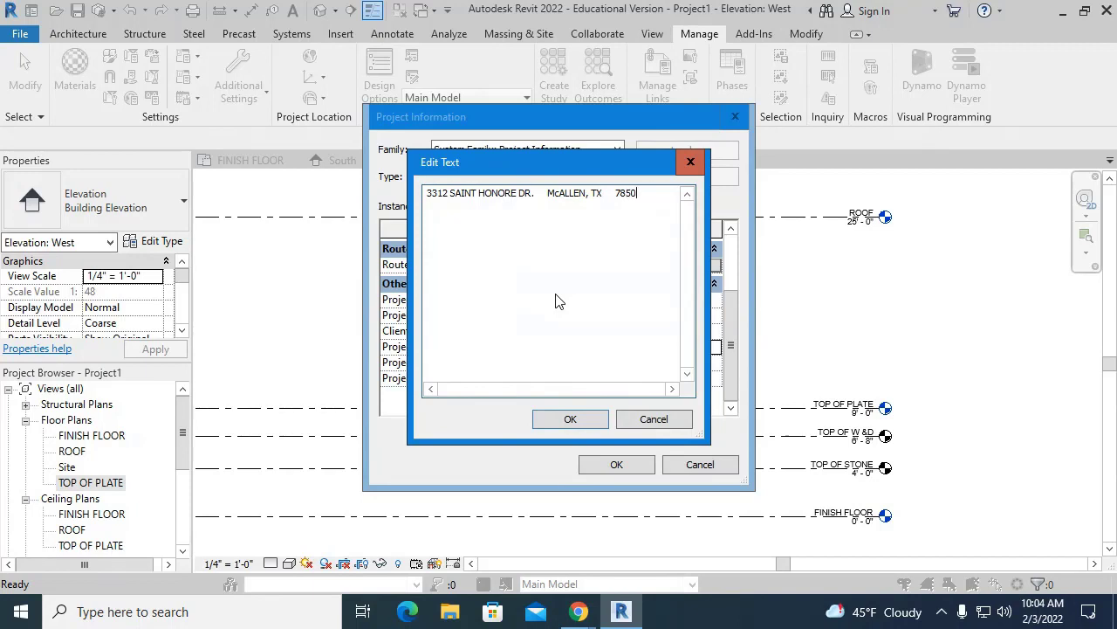
pyautogui.click(556, 422)
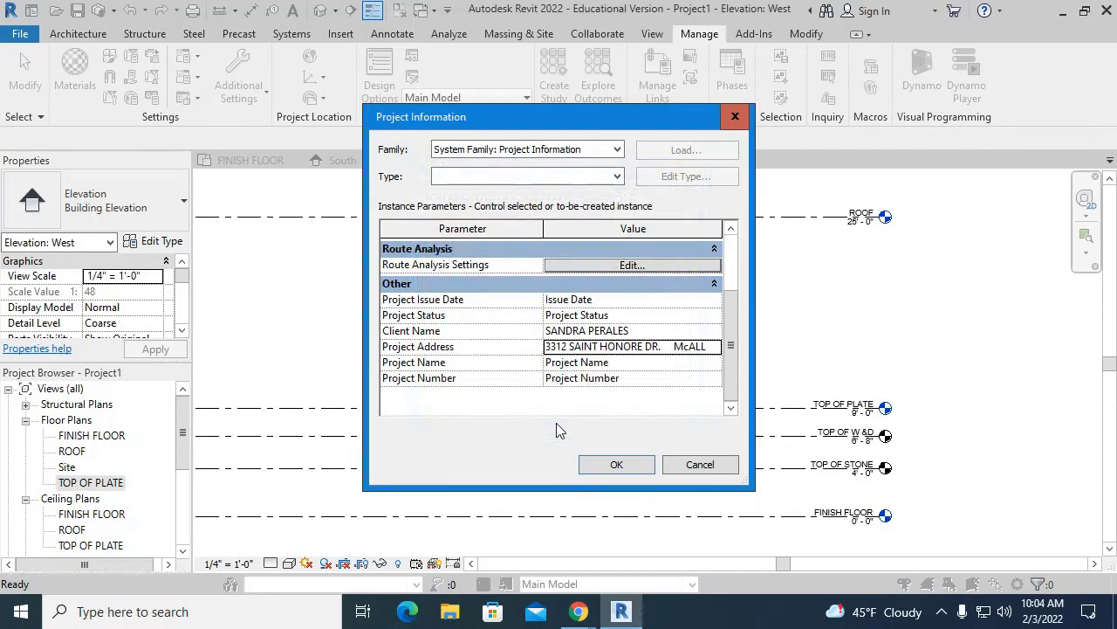
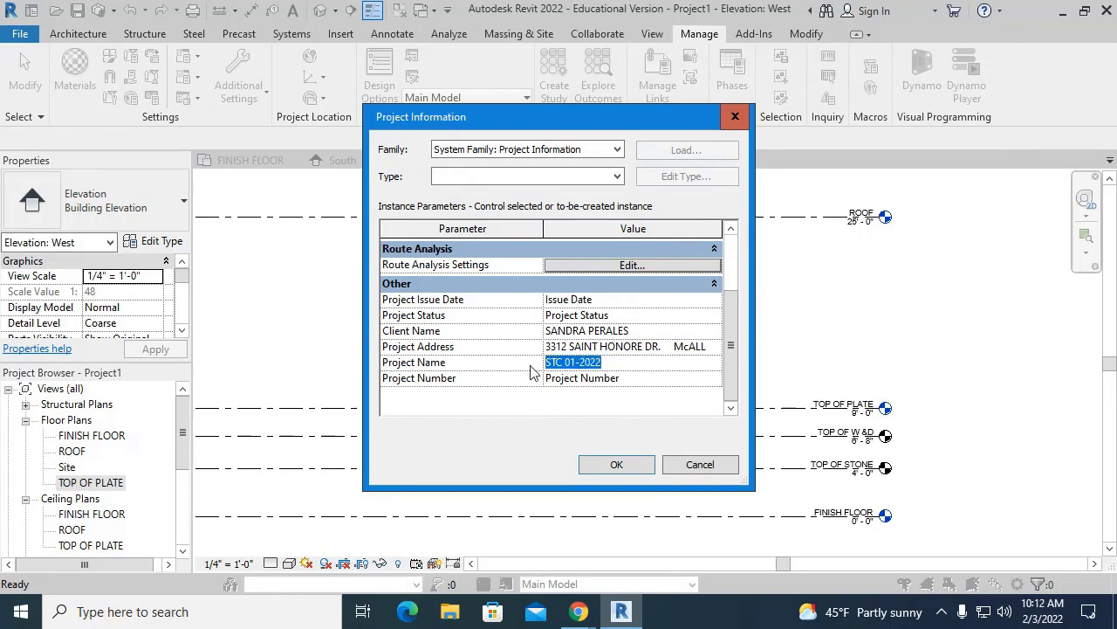
# - Set Project Number to STC 01-2022 and enter the client's residence name as Project Name
pyautogui.press('Delete')
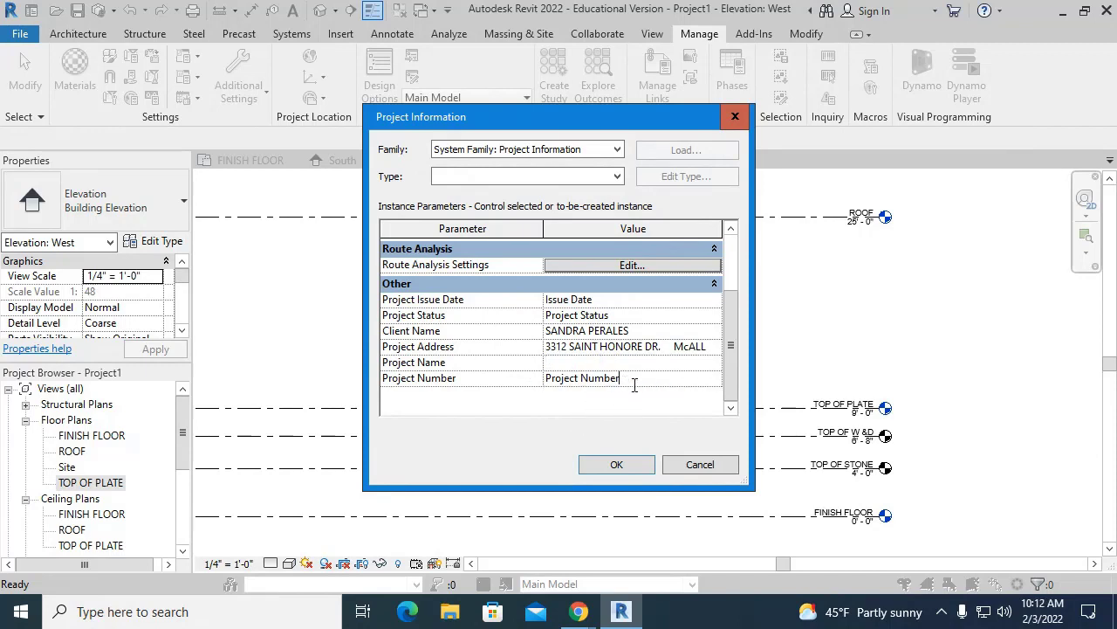
pyautogui.moveTo(632, 380); pyautogui.dragTo(496, 384)
pyautogui.write('STC 01-2022')
pyautogui.click(499, 364)
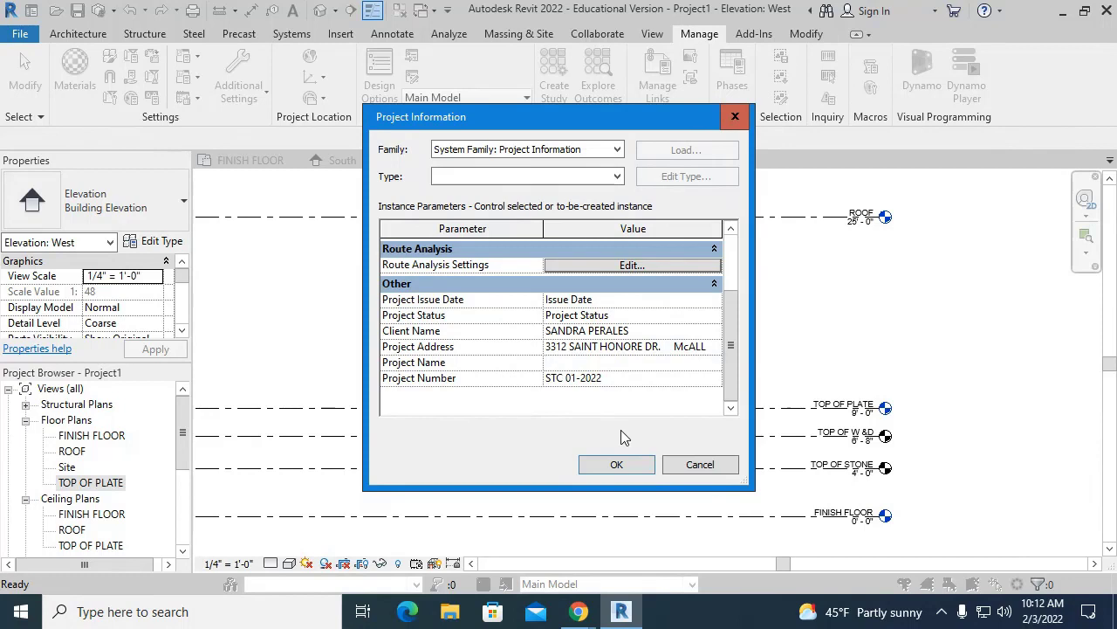
pyautogui.write('PERALES RESIDENCE')
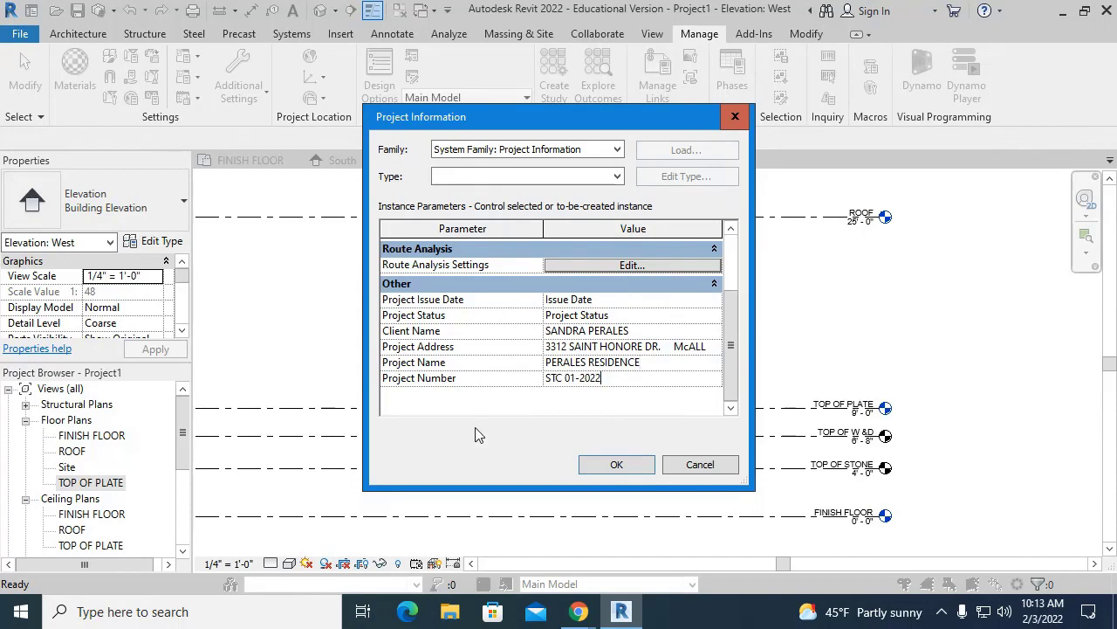
# - Apply the project information, then choose to save the project from the reminder
pyautogui.click(644, 465)
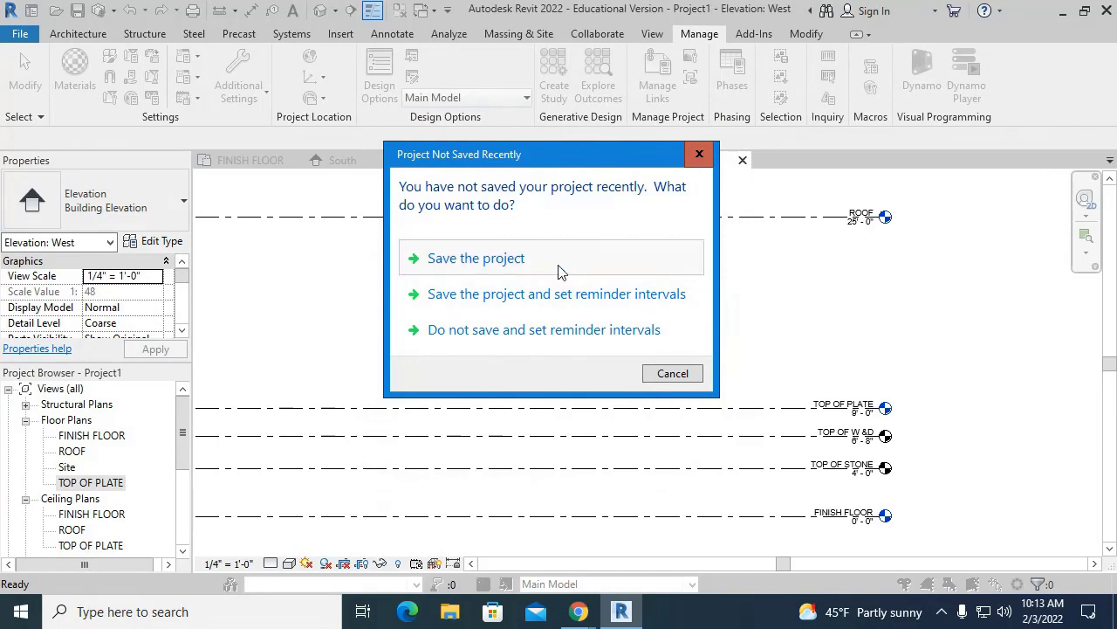
pyautogui.click(534, 258)
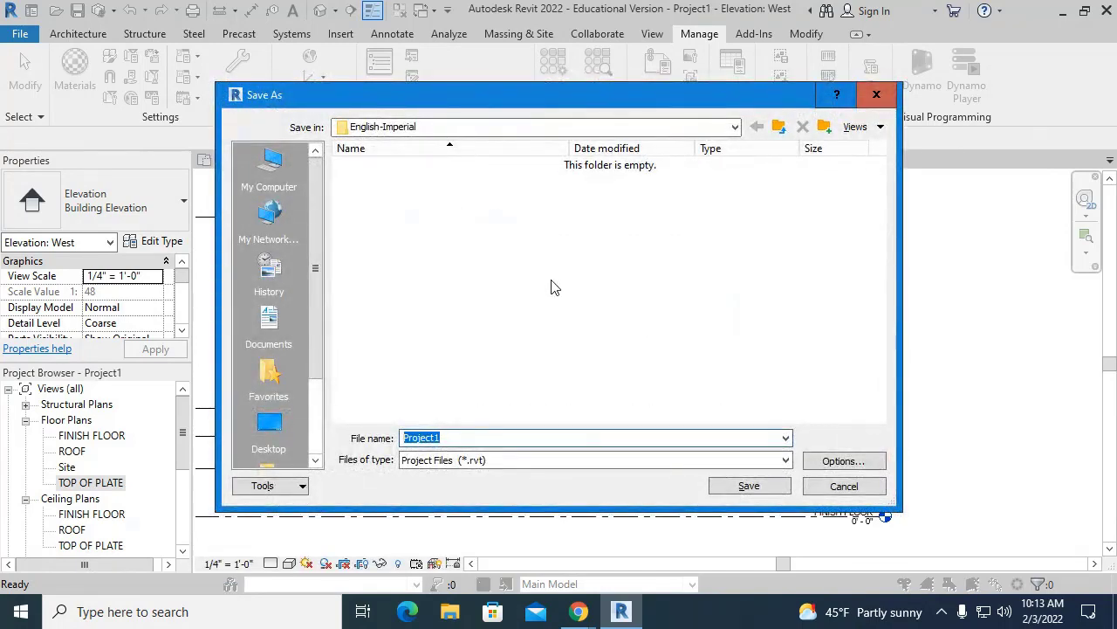
# - Browse the aedt Z: drive through Faculty, the instructor's folder, Semesters and Spring 22 into DFTG 2400
pyautogui.scroll(-2, 279, 340)
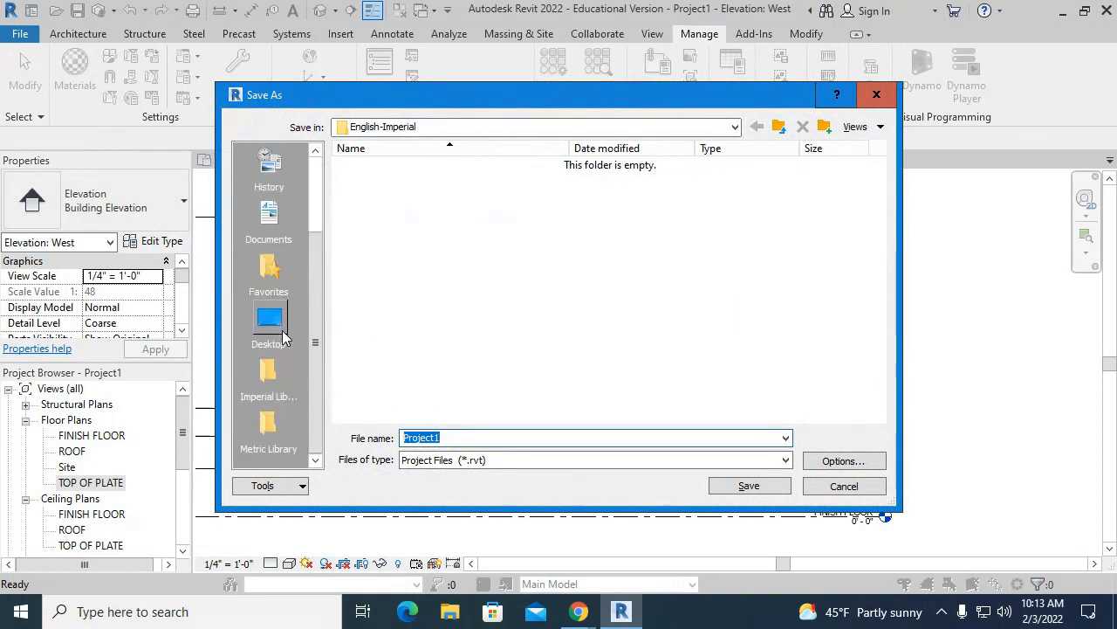
pyautogui.scroll(2, 277, 345)
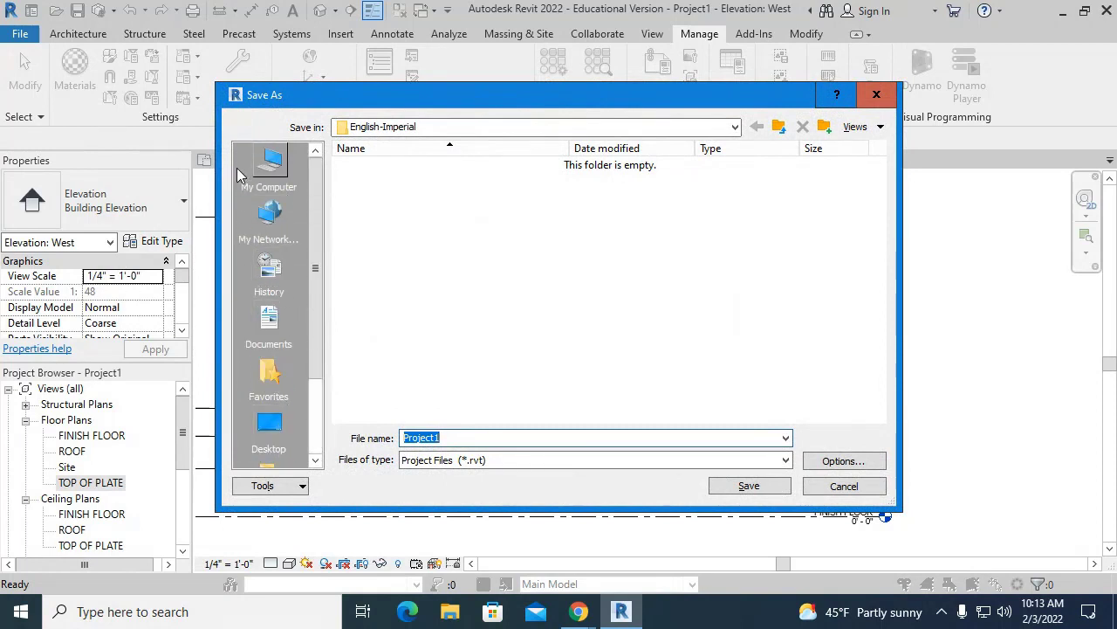
pyautogui.click(457, 126)
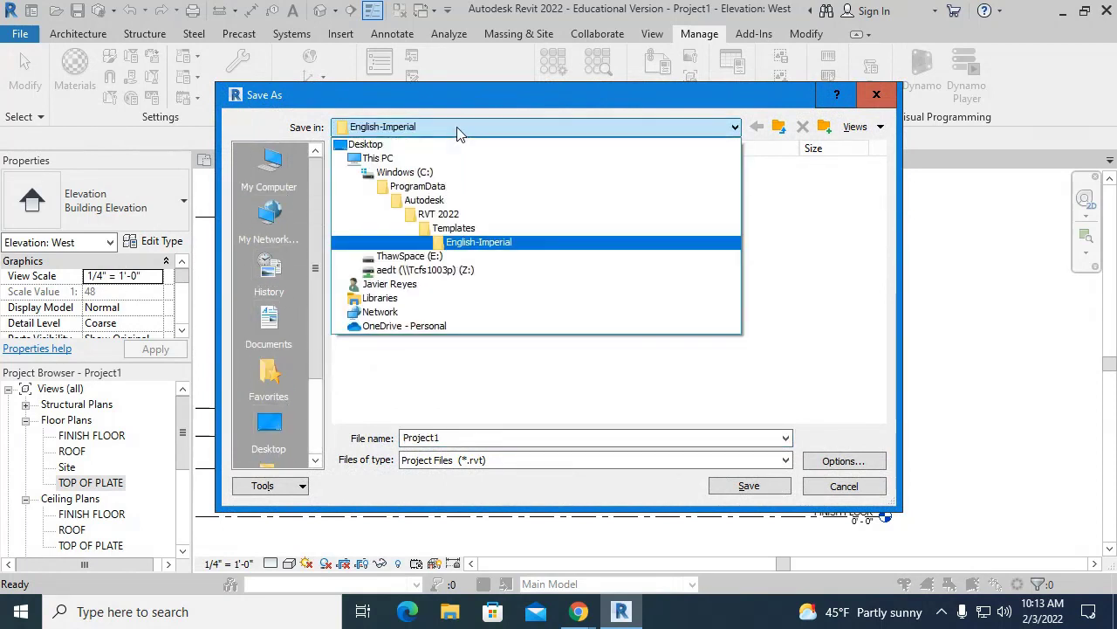
pyautogui.click(454, 273)
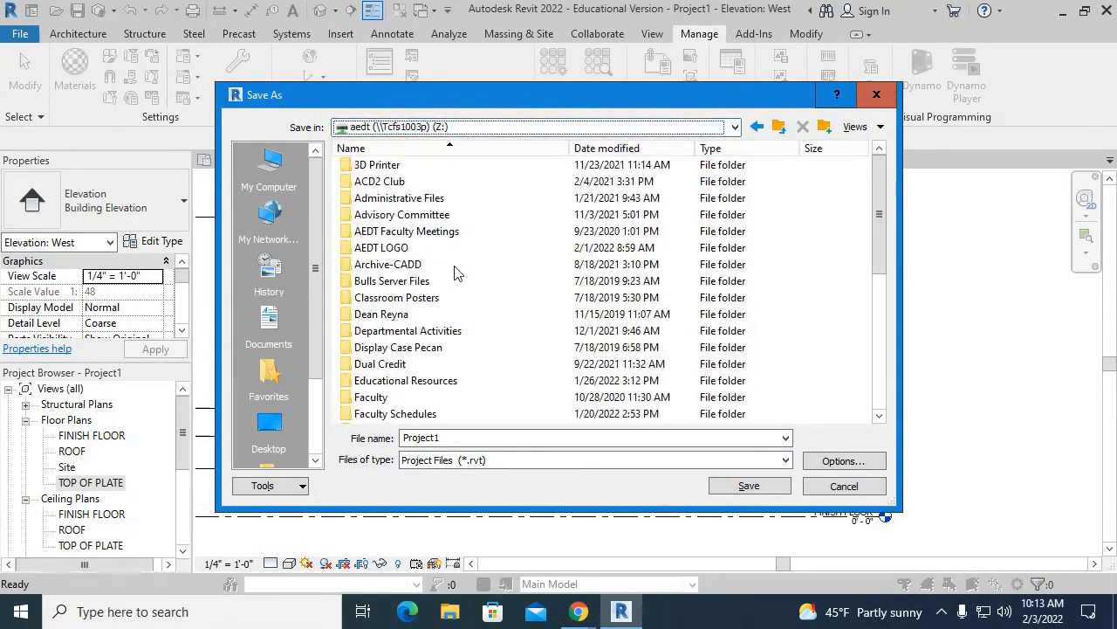
pyautogui.scroll(-6, 454, 262)
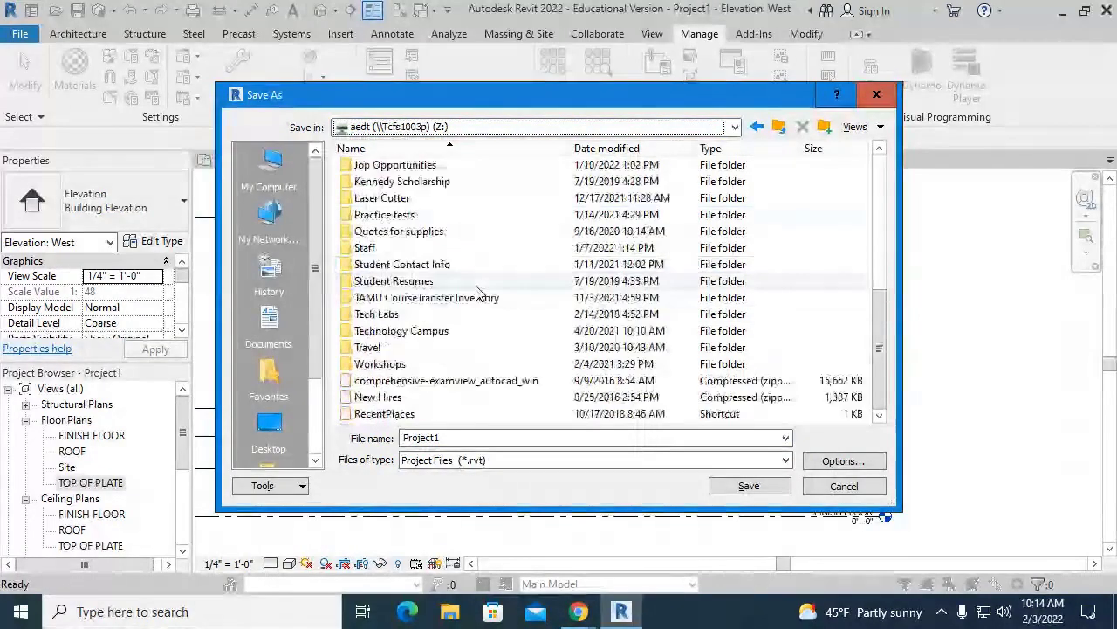
pyautogui.scroll(4, 454, 262)
pyautogui.doubleClick(389, 313)
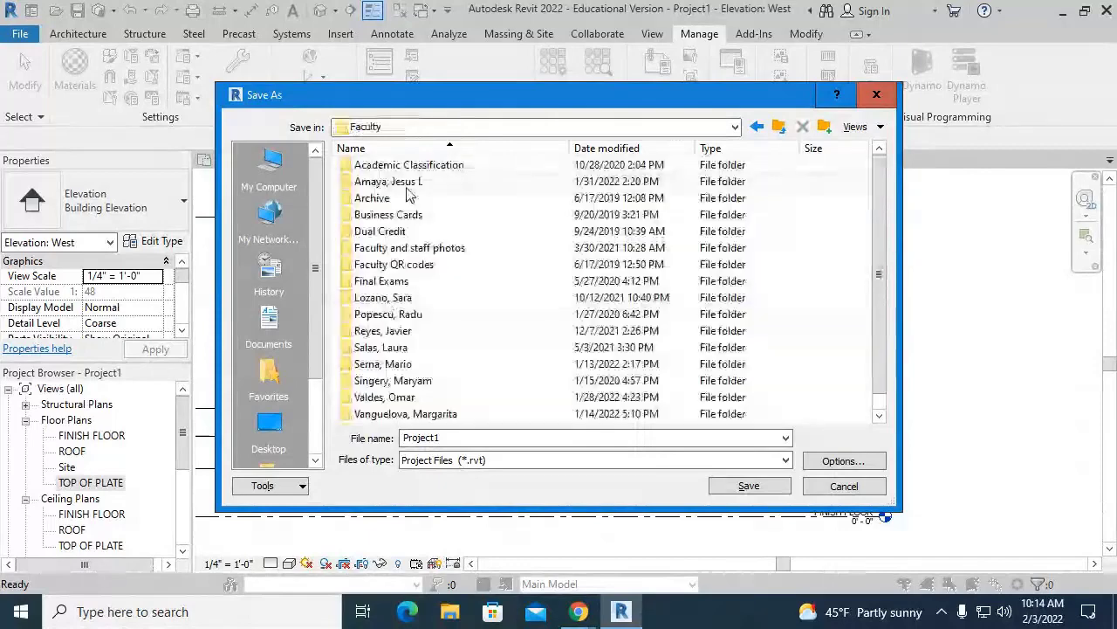
pyautogui.scroll(-1, 401, 323)
pyautogui.doubleClick(407, 316)
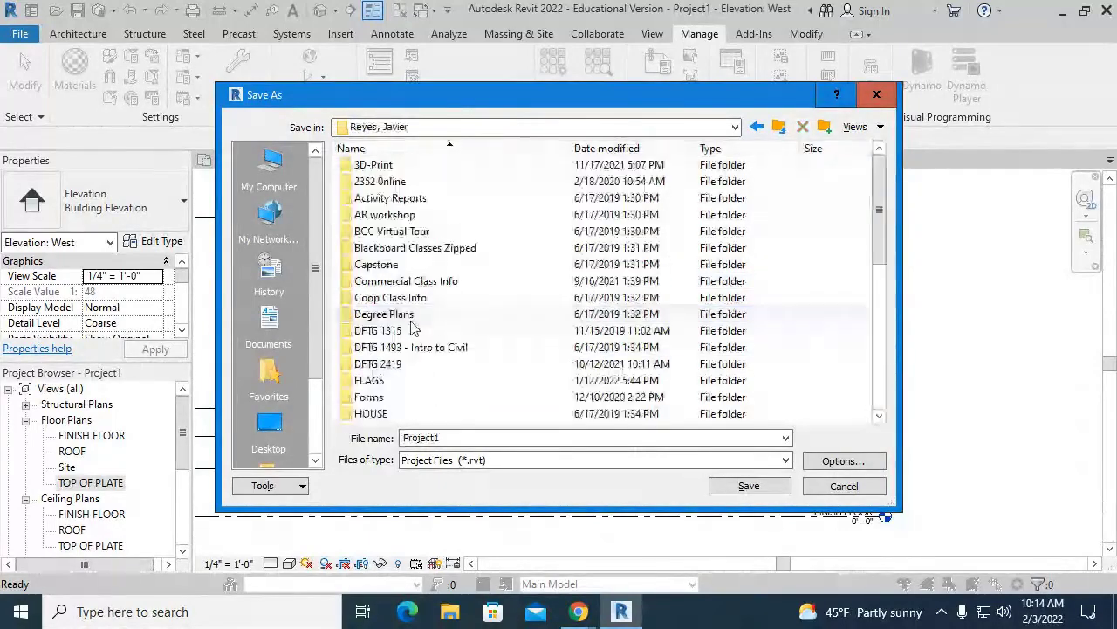
pyautogui.scroll(-8, 381, 217)
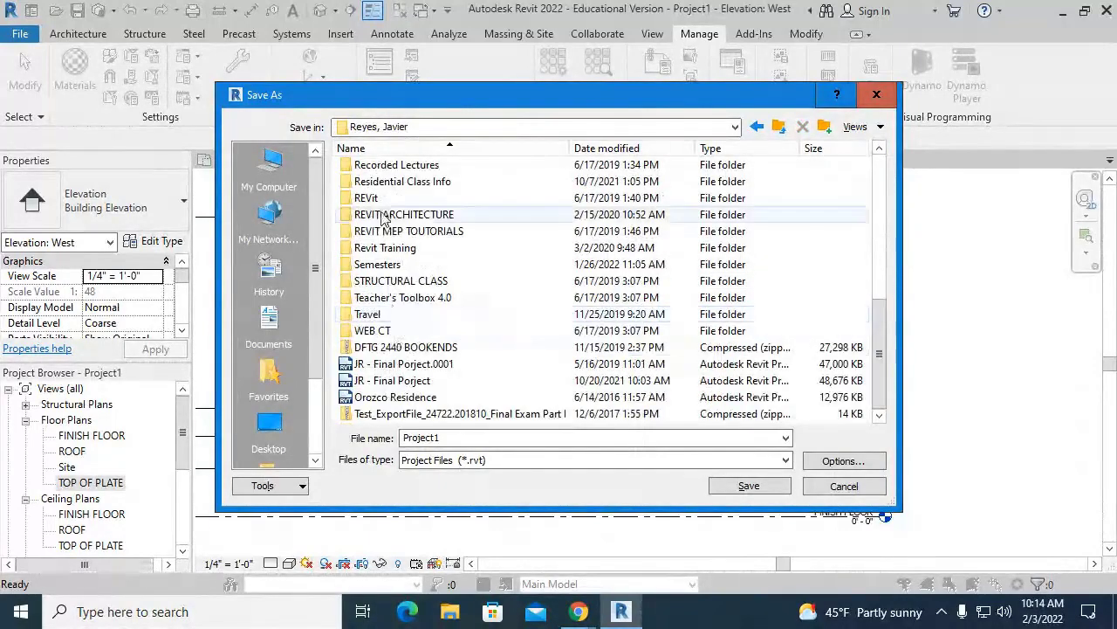
pyautogui.doubleClick(379, 264)
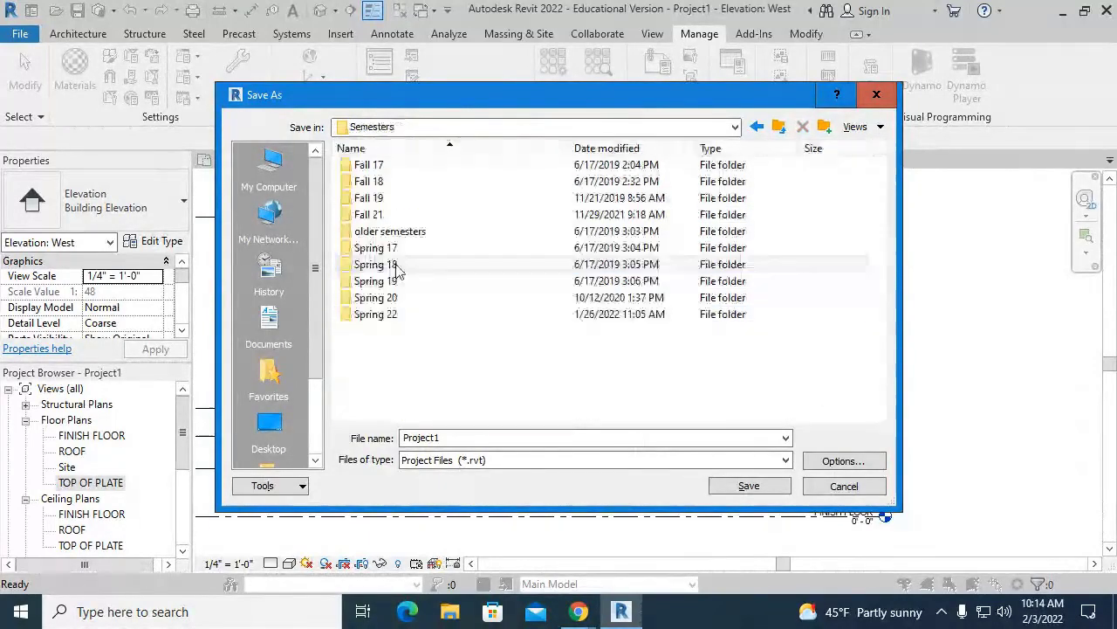
pyautogui.doubleClick(457, 314)
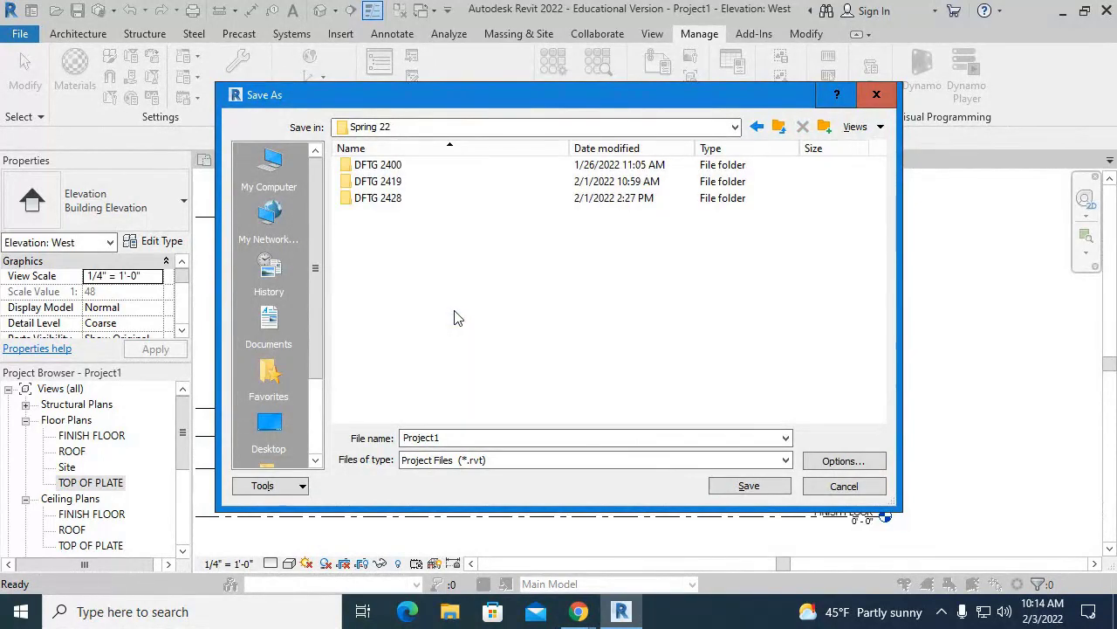
pyautogui.doubleClick(413, 167)
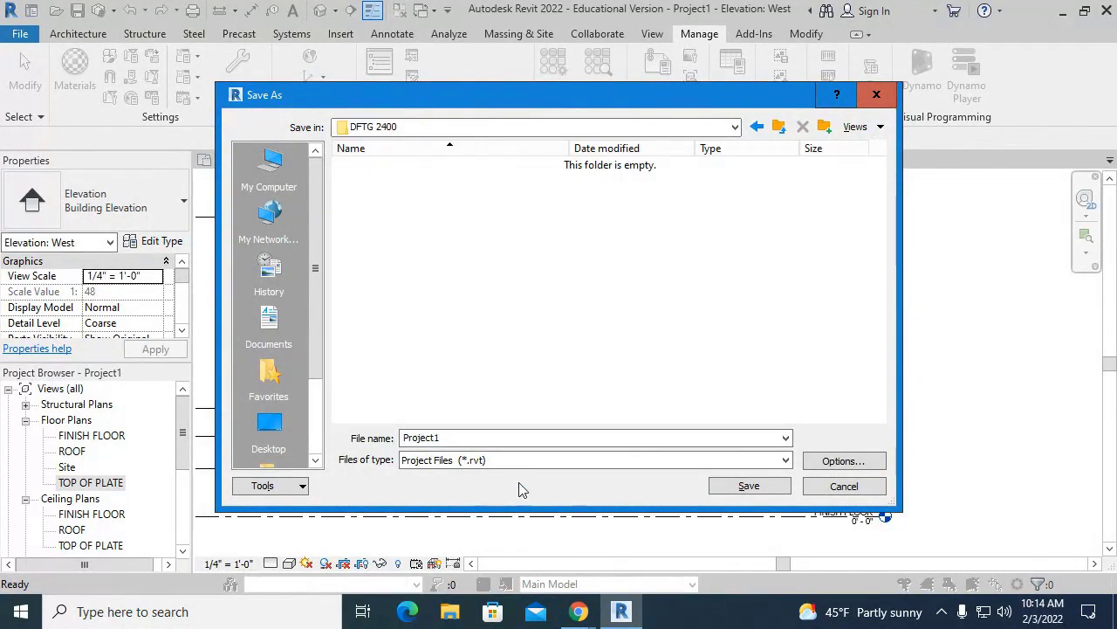
# - Save the project with a file name made of the project number and client's surname
pyautogui.write('PRE')
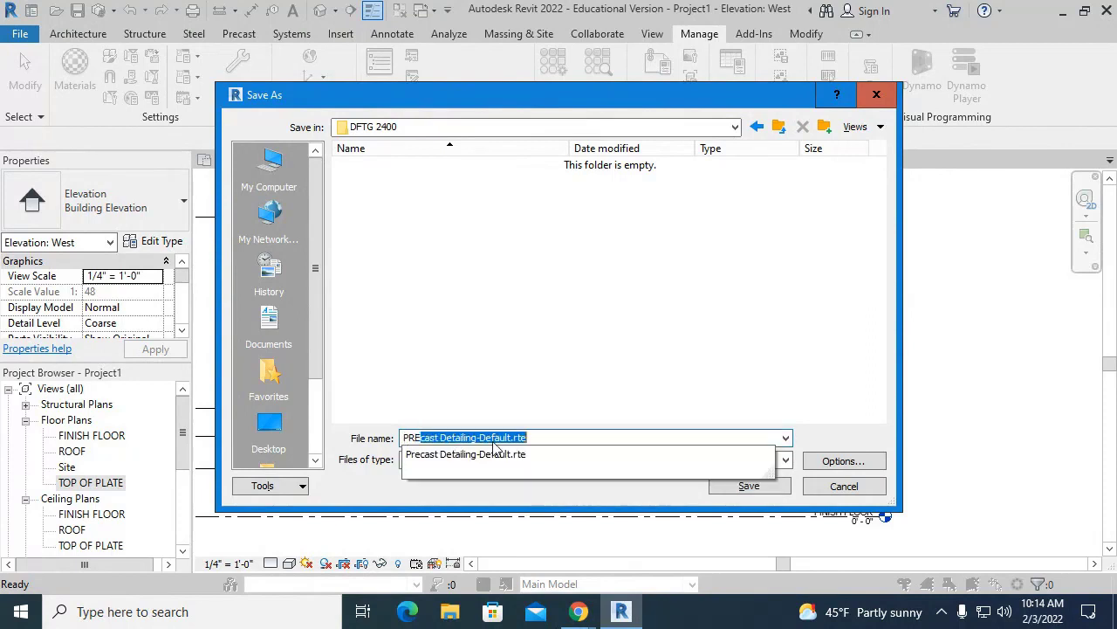
pyautogui.press('BackSpace')
pyautogui.press('BackSpace')
pyautogui.press('BackSpace')
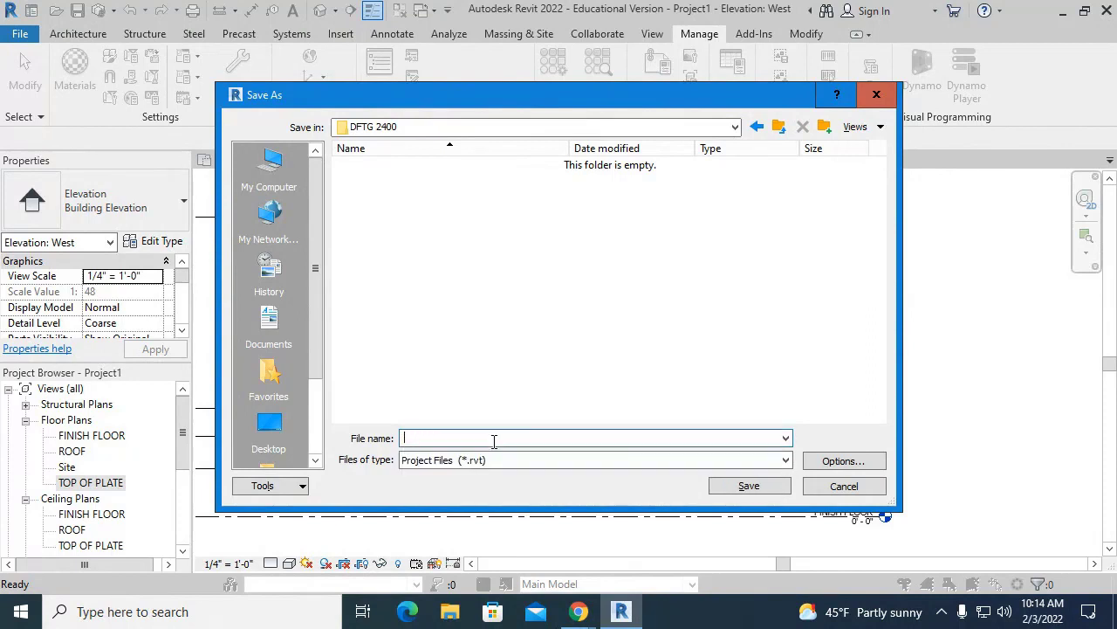
pyautogui.write('01-')
pyautogui.write('2022')
pyautogui.write('STC')
pyautogui.write(' PERAL')
pyautogui.write('ES')
pyautogui.press('Return')
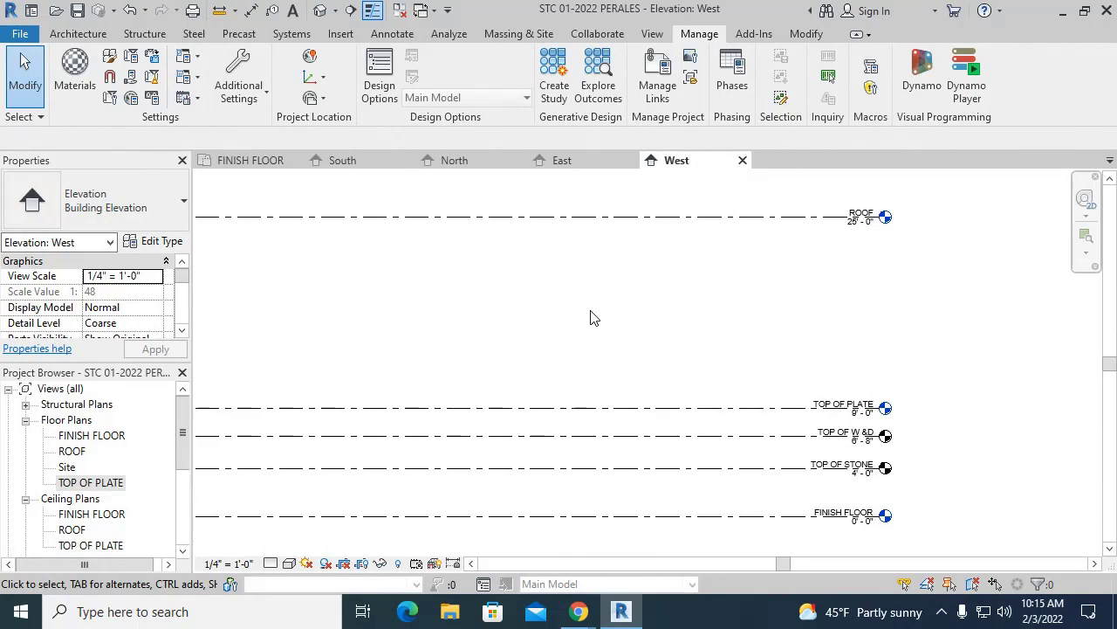
pyautogui.click(391, 39)
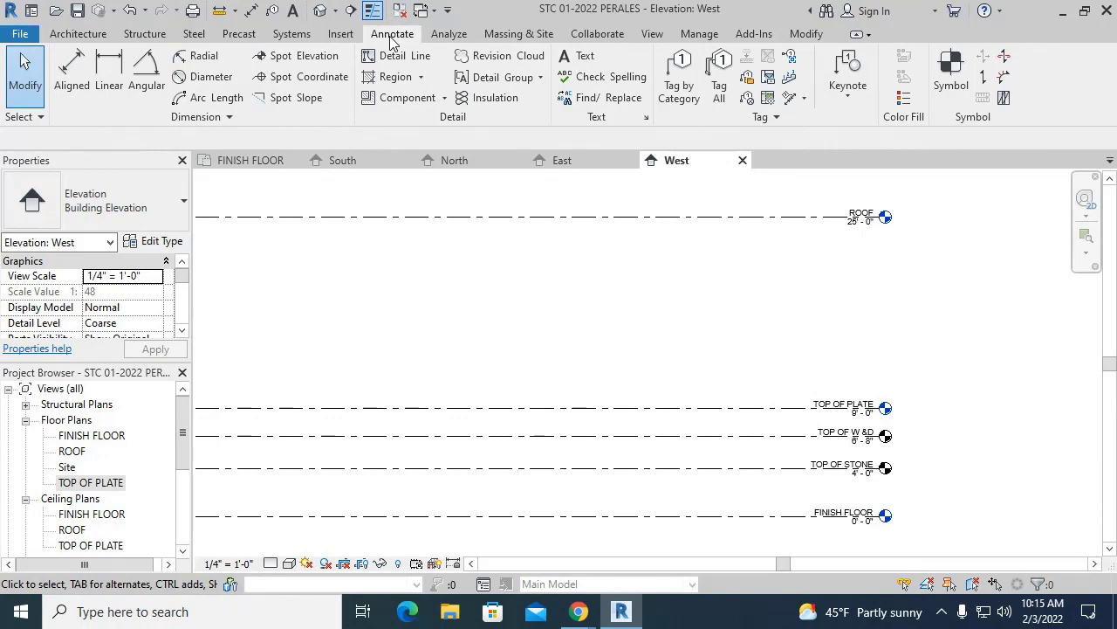
pyautogui.click(707, 36)
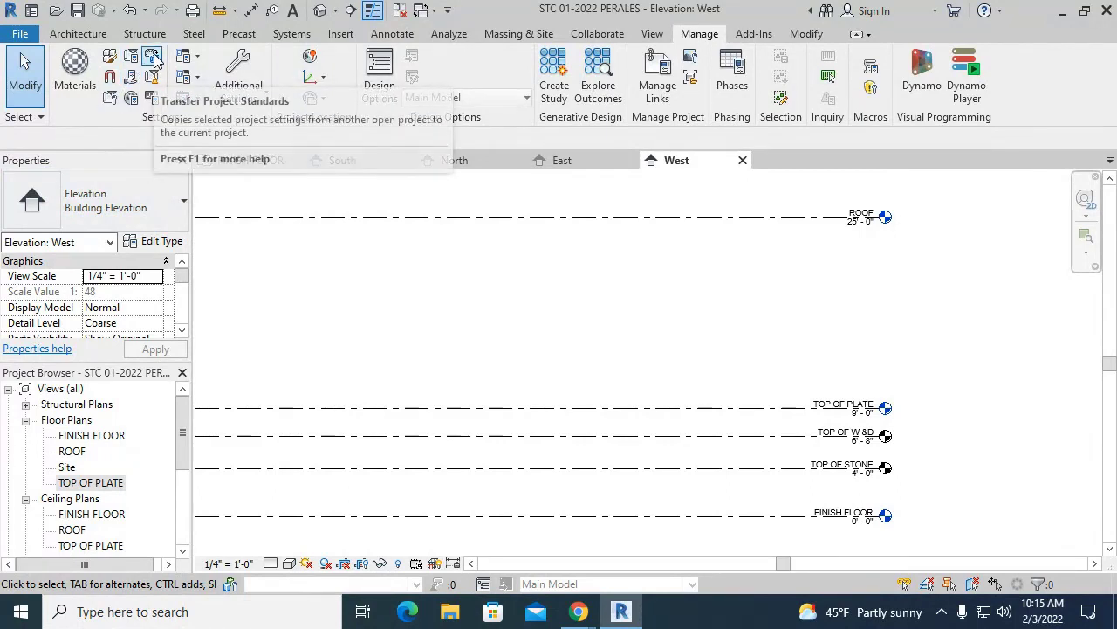
# - Open Project Units to view the Length format, currently rounded to the nearest 1/32"
pyautogui.click(151, 100)
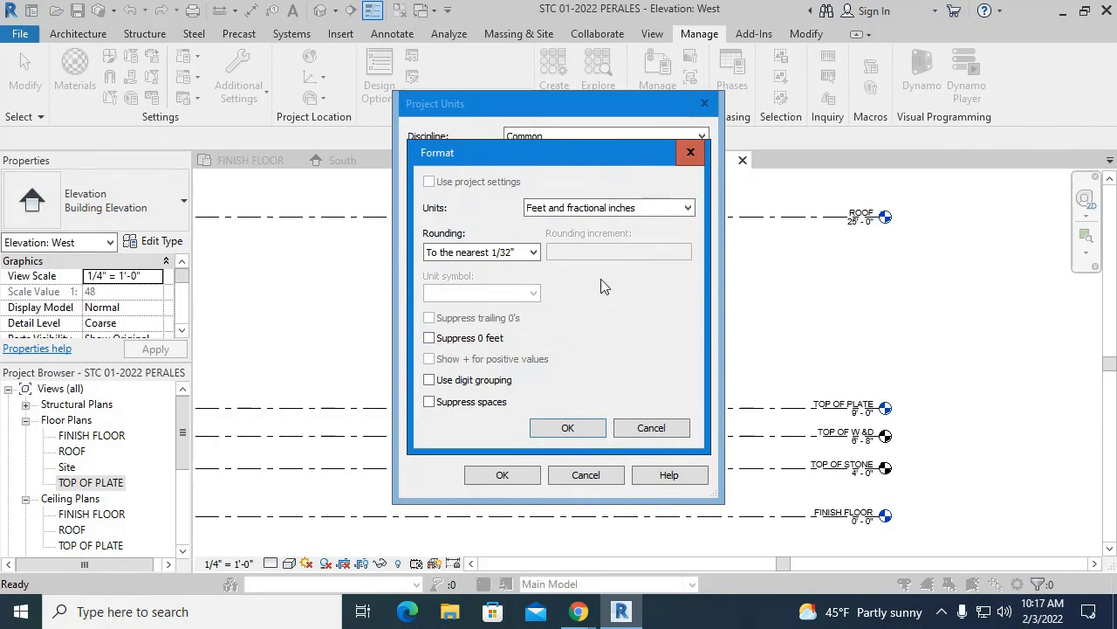
# - Keep feet and fractional inches, change rounding to the nearest 1/16", and confirm
pyautogui.click(630, 214)
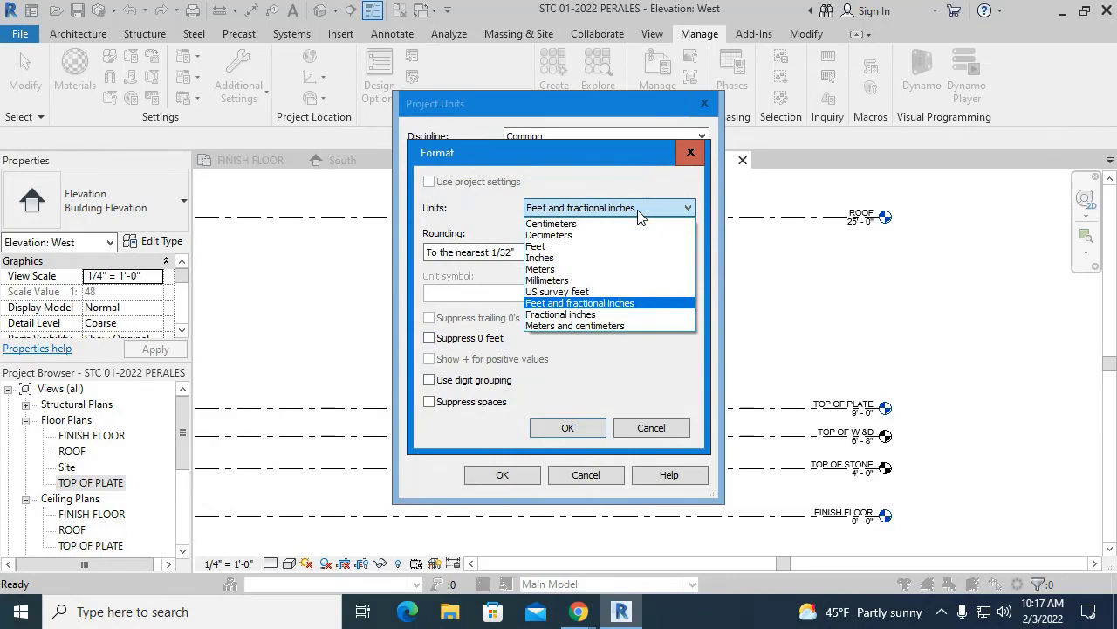
pyautogui.click(638, 212)
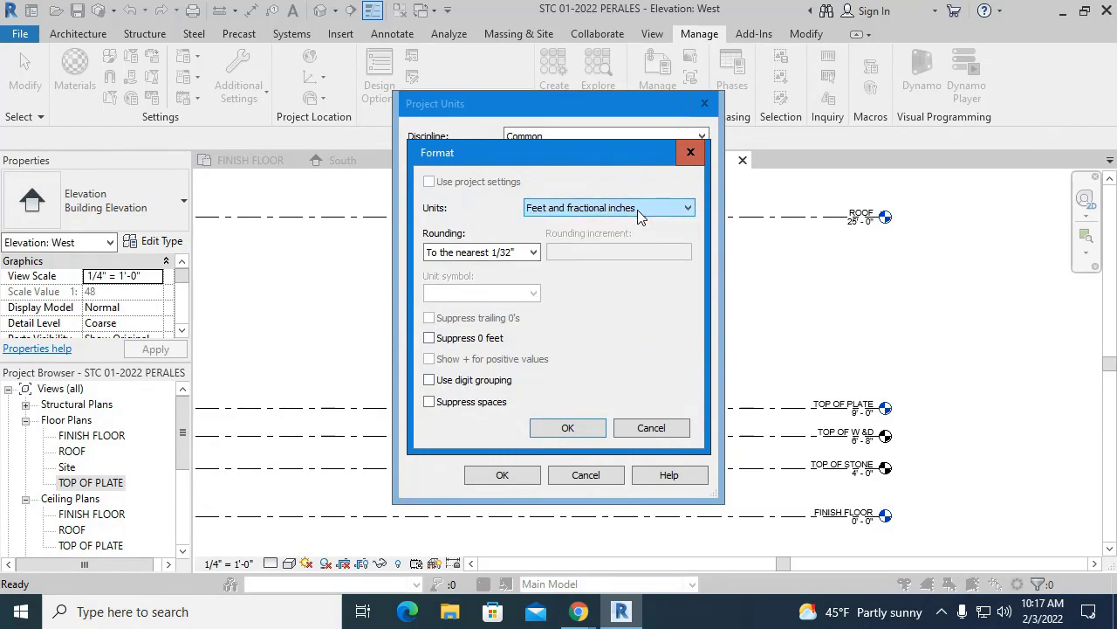
pyautogui.click(533, 253)
pyautogui.click(520, 334)
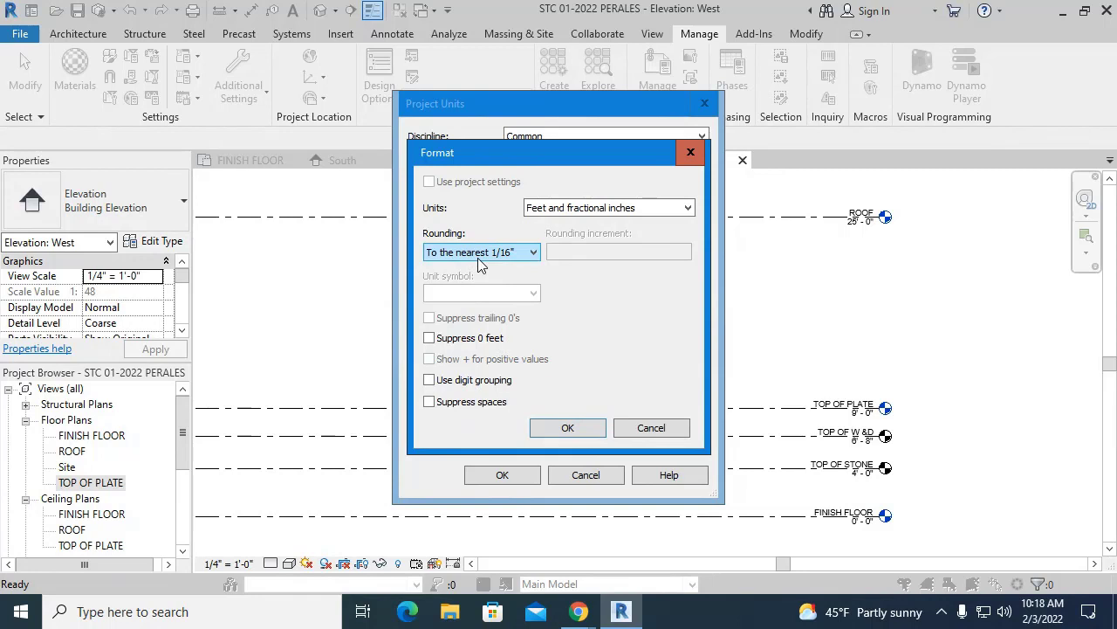
pyautogui.click(569, 427)
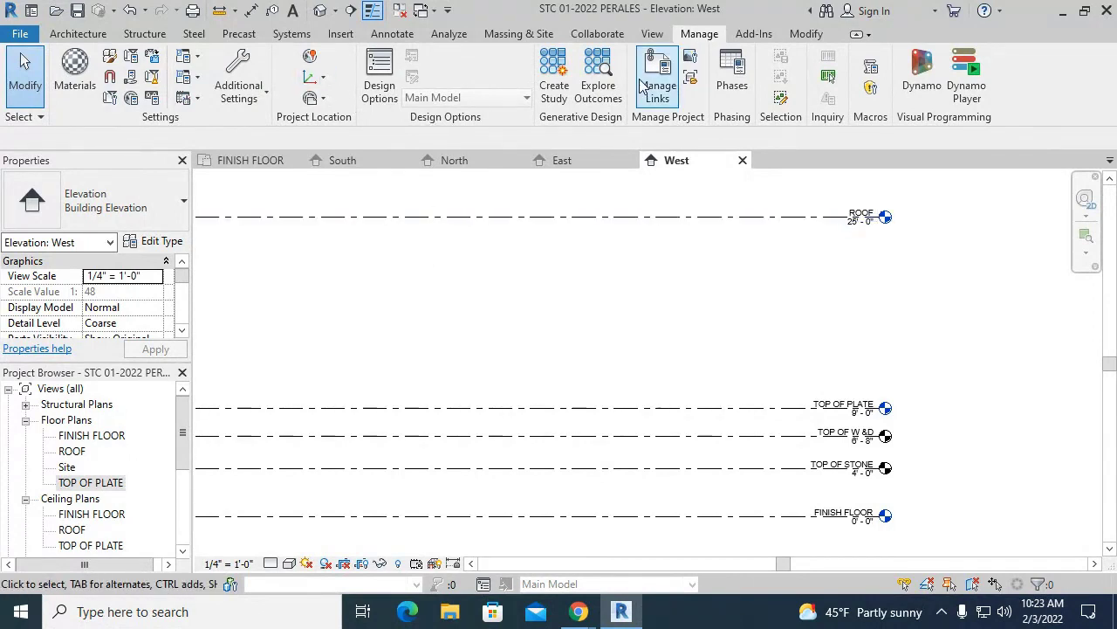
# - On the Annotate tab, expand the Dimension panel's list of dimension types
pyautogui.click(398, 37)
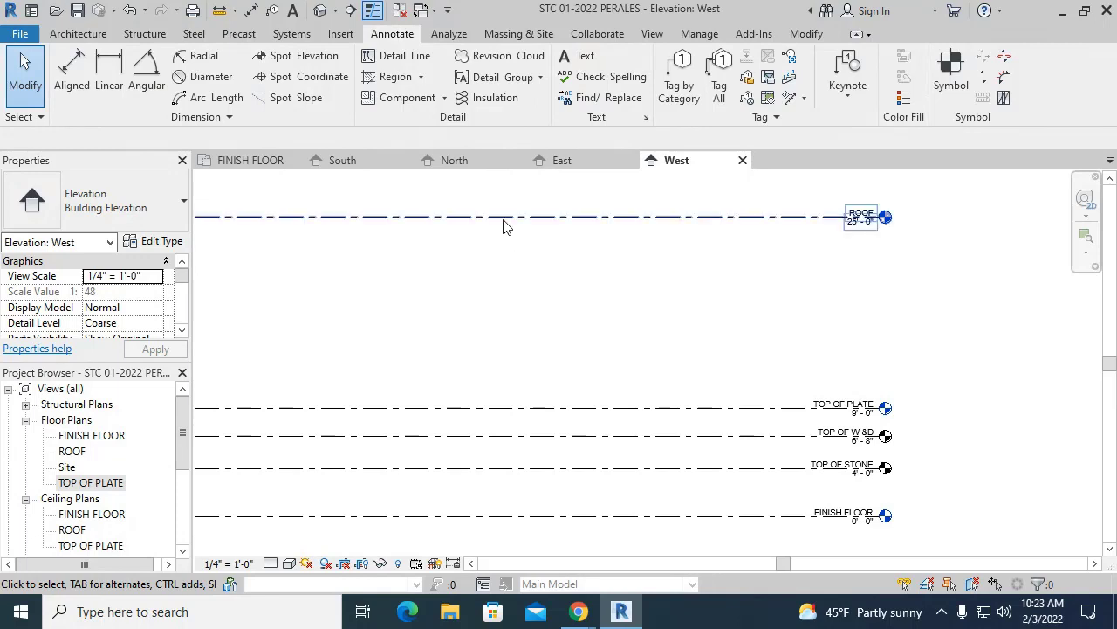
pyautogui.click(229, 117)
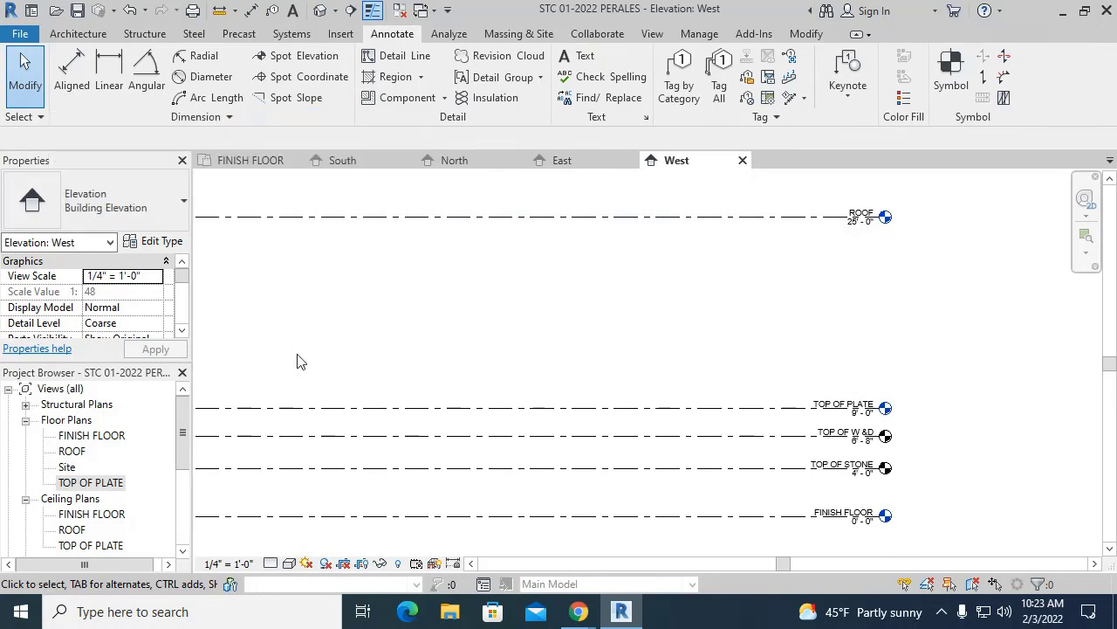
pyautogui.click(232, 117)
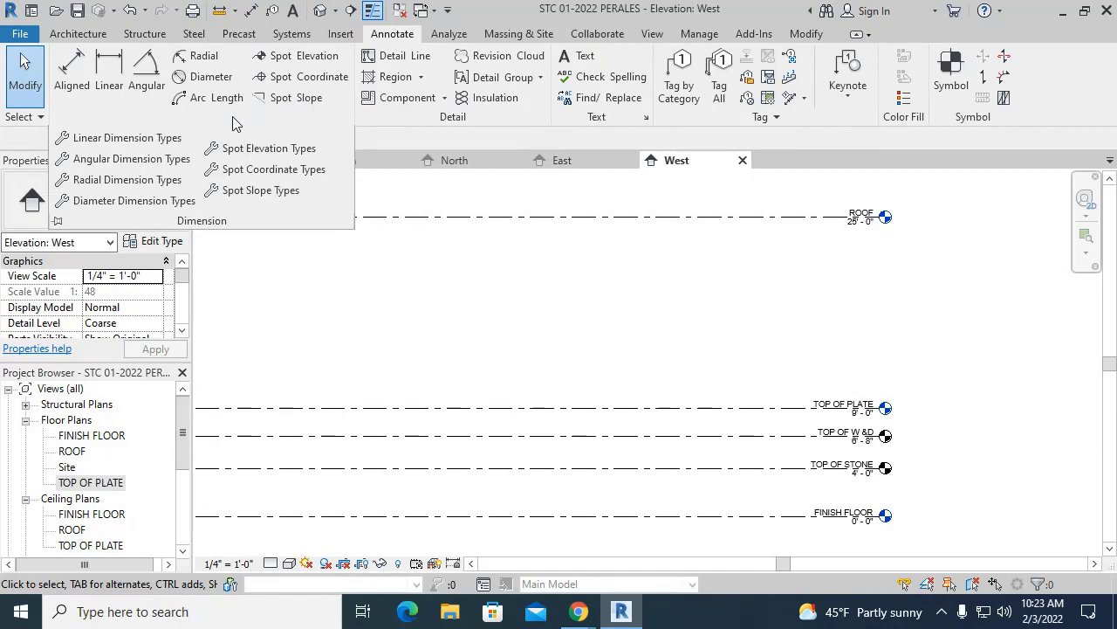
# - Open Type Properties for the Linear - 3/32" Arial dimension type
pyautogui.click(141, 140)
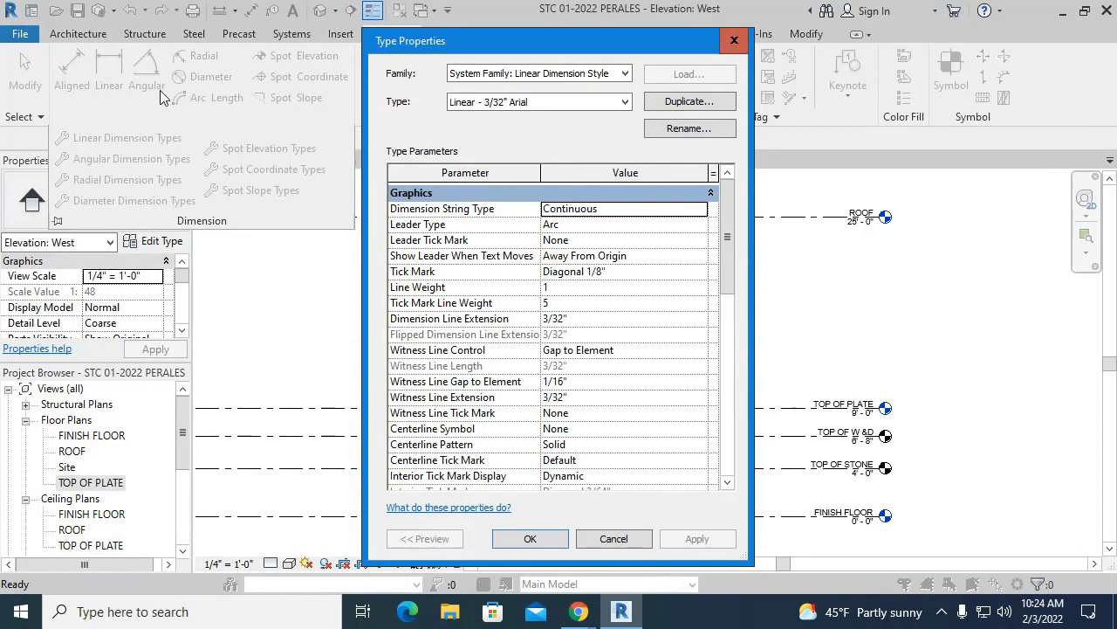
# - Duplicate the Linear - 3/32" Arial type, naming the copy Linear - 3/32" Arial 1/8
pyautogui.click(706, 105)
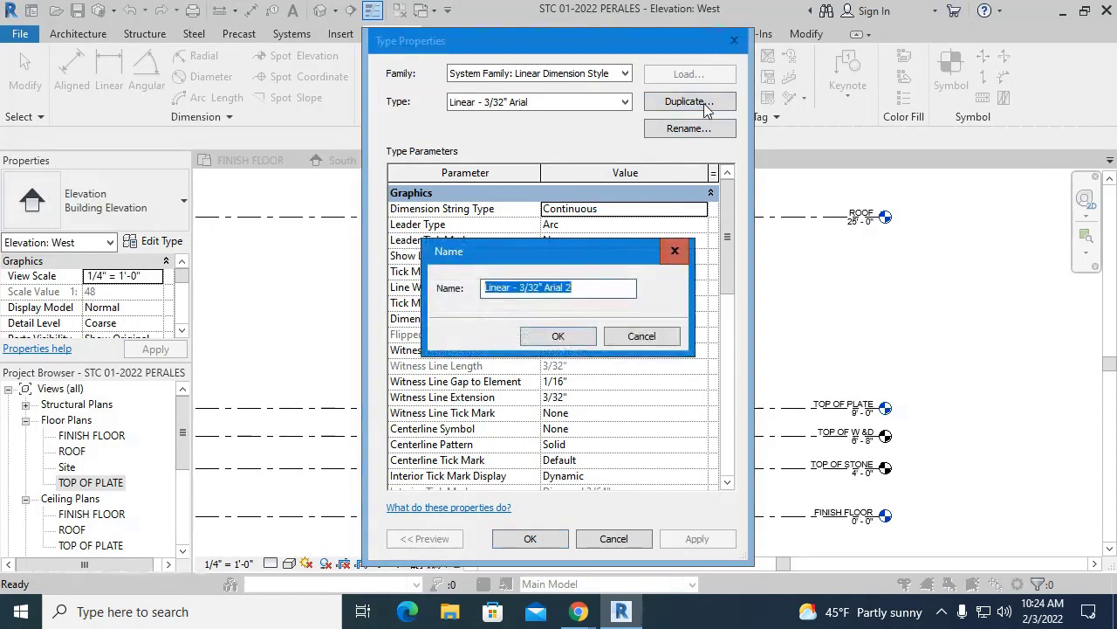
pyautogui.click(595, 291)
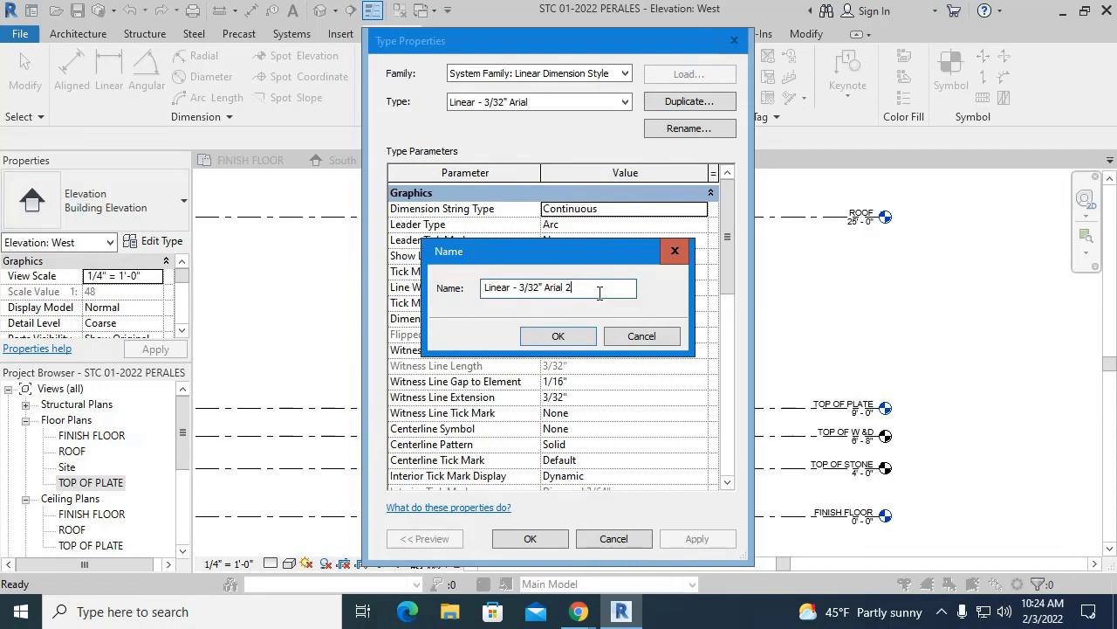
pyautogui.doubleClick(568, 288)
pyautogui.write('1/8')
pyautogui.press('Return')
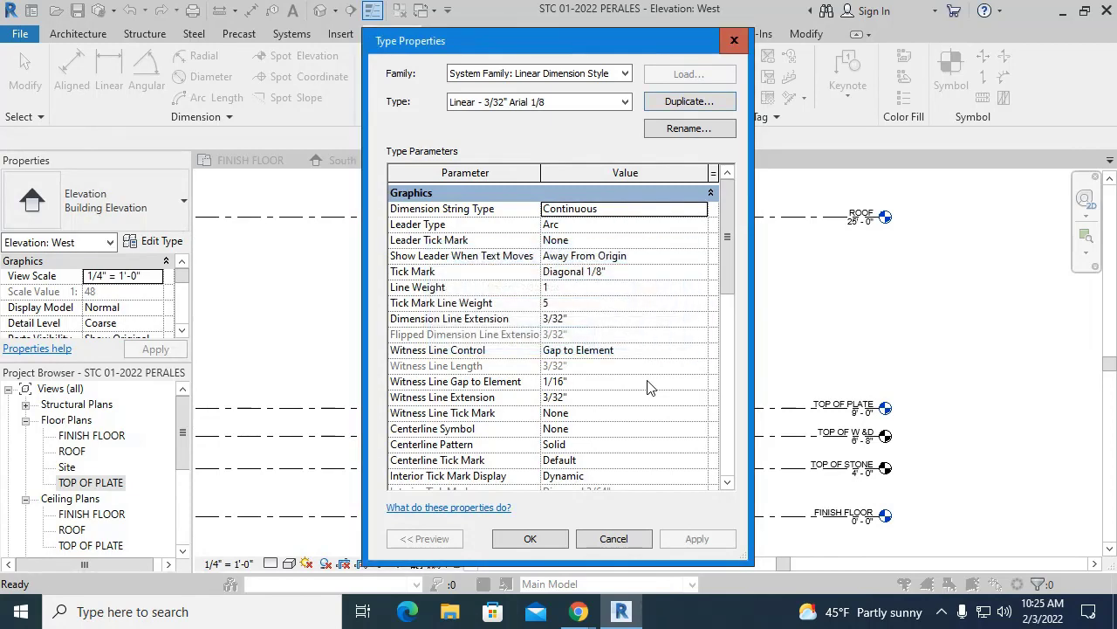
# - Rename the type to Linear - 3/32" Arial (1/8" Acuaracy), adding the parentheses
pyautogui.click(689, 128)
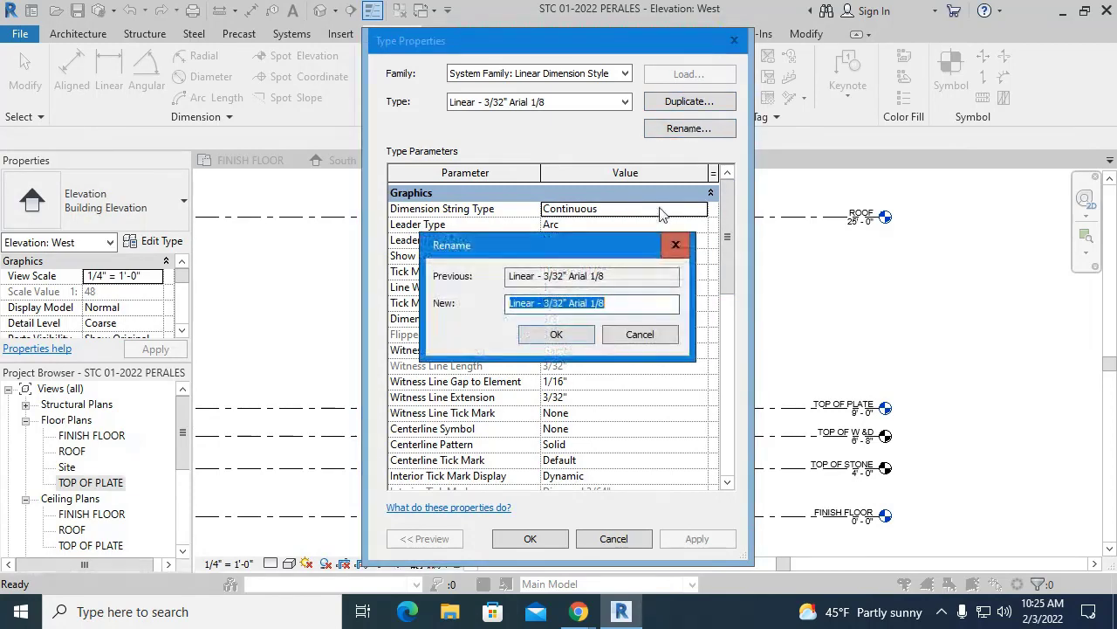
pyautogui.click(641, 302)
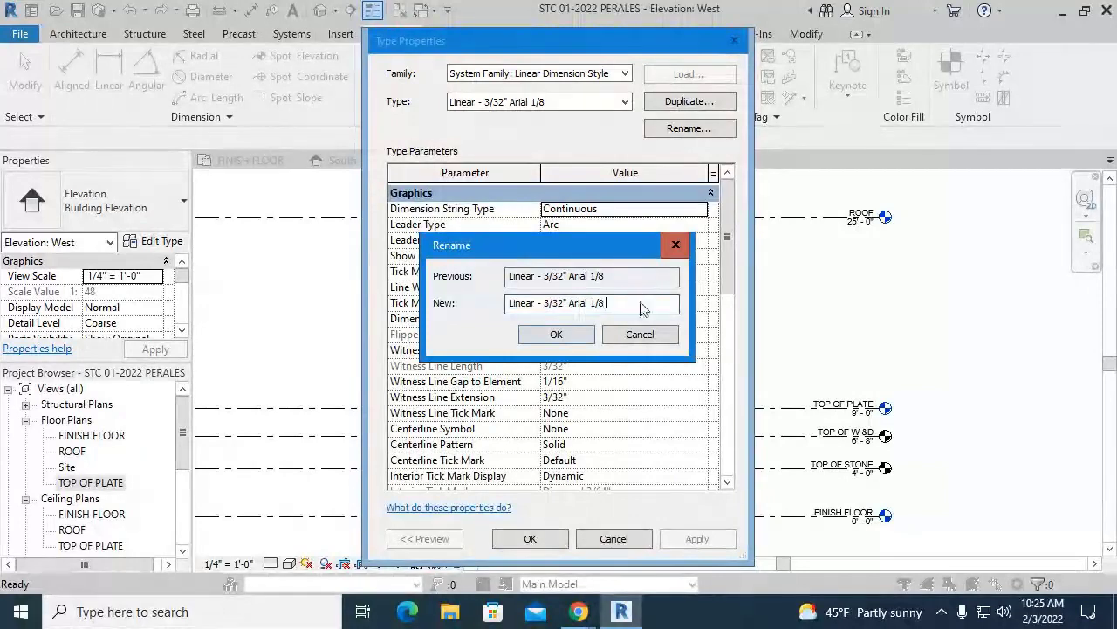
pyautogui.write('A')
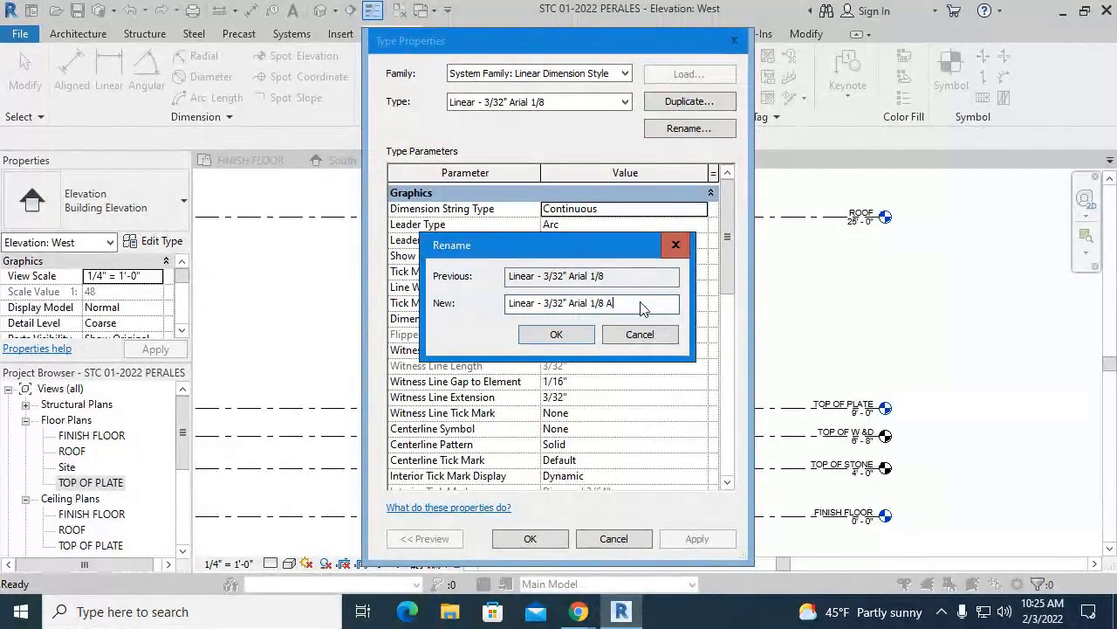
pyautogui.write('curar')
pyautogui.press('BackSpace')
pyautogui.press('BackSpace')
pyautogui.press('BackSpace')
pyautogui.press('BackSpace')
pyautogui.press('BackSpace')
pyautogui.press('BackSpace')
pyautogui.doubleClick(613, 307)
pyautogui.press('Right')
pyautogui.write('Acuaracy')
pyautogui.click(591, 305)
pyautogui.write('(')
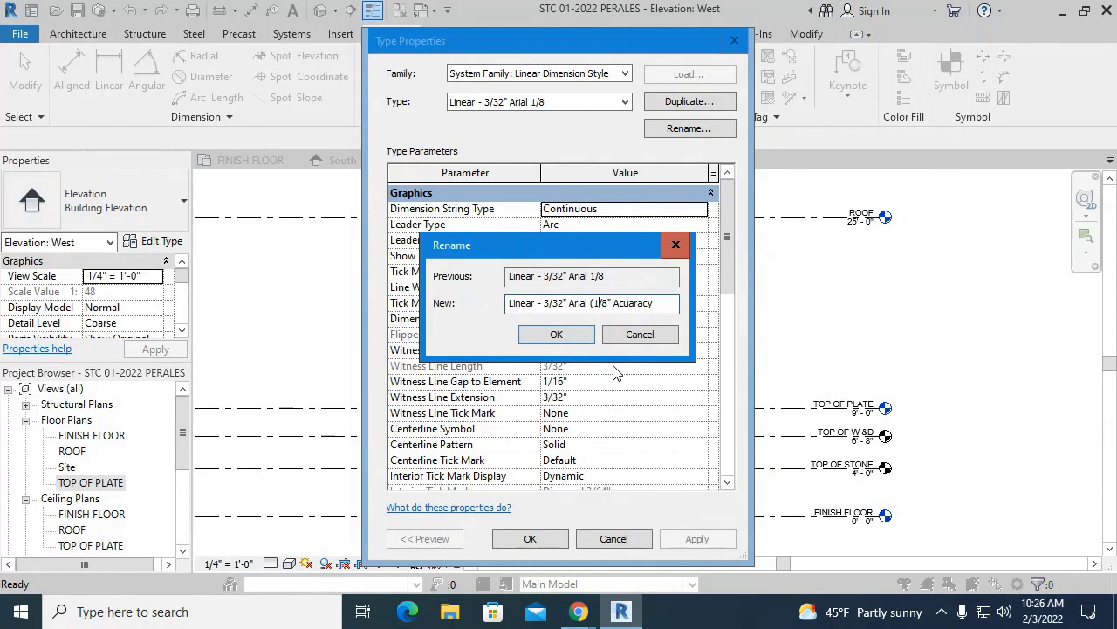
pyautogui.press('End')
pyautogui.write('))')
# - Confirm the new type name and scroll down to review its text parameters
pyautogui.click(556, 334)
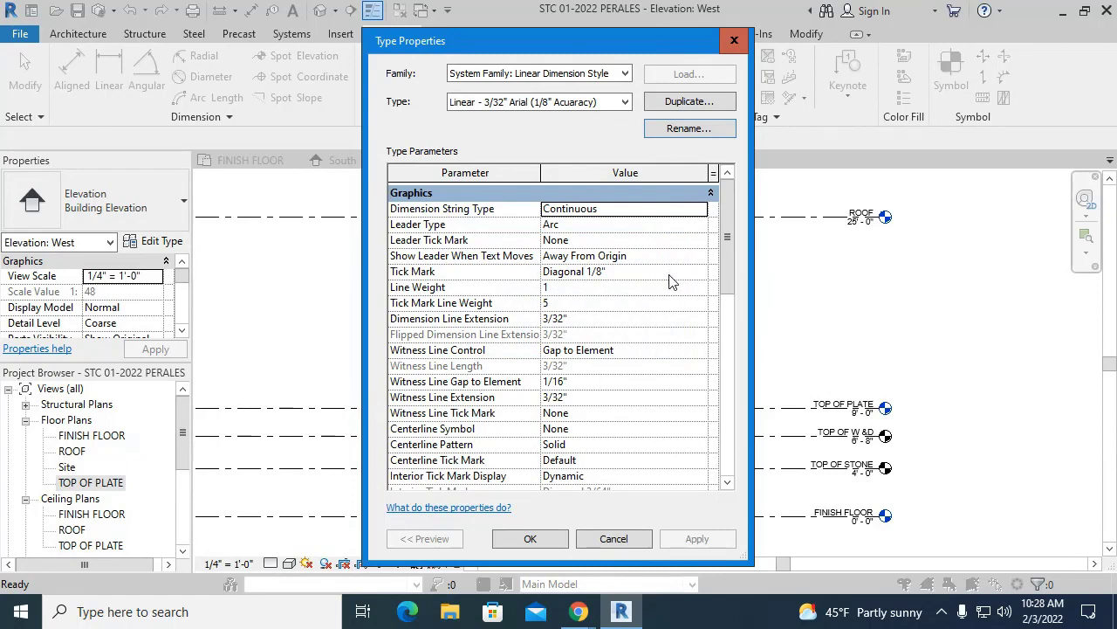
pyautogui.scroll(-5, 672, 281)
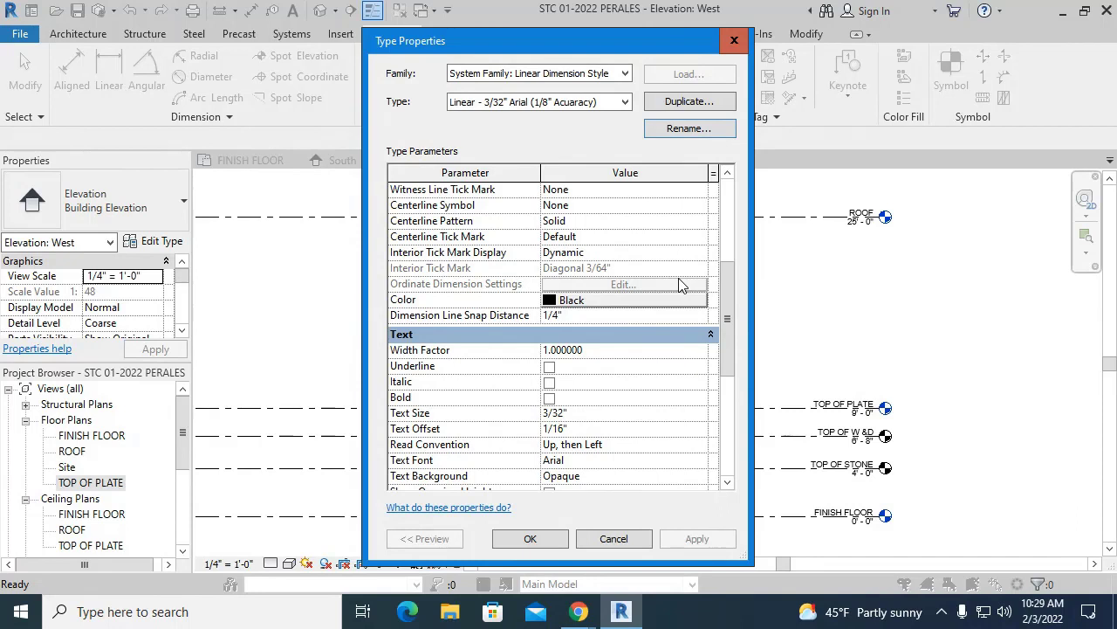
# - Change the dimension type's Dimension Line Snap Distance from 1/4" to 1/2"
pyautogui.click(558, 318)
pyautogui.moveTo(557, 320); pyautogui.dragTo(553, 318)
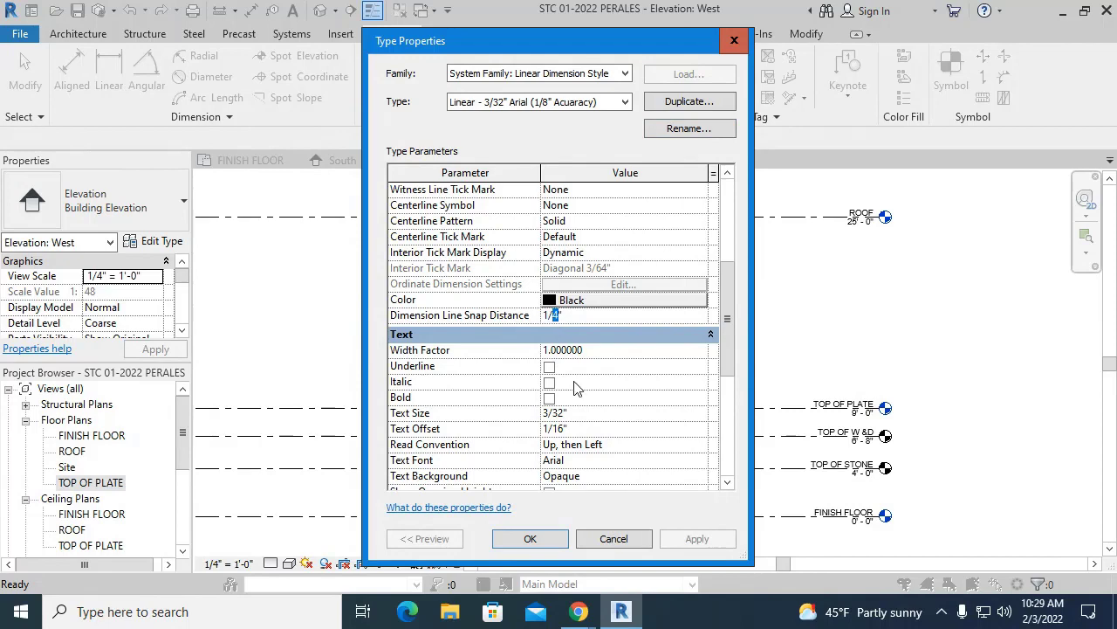
pyautogui.write('2')
pyautogui.press('Tab')
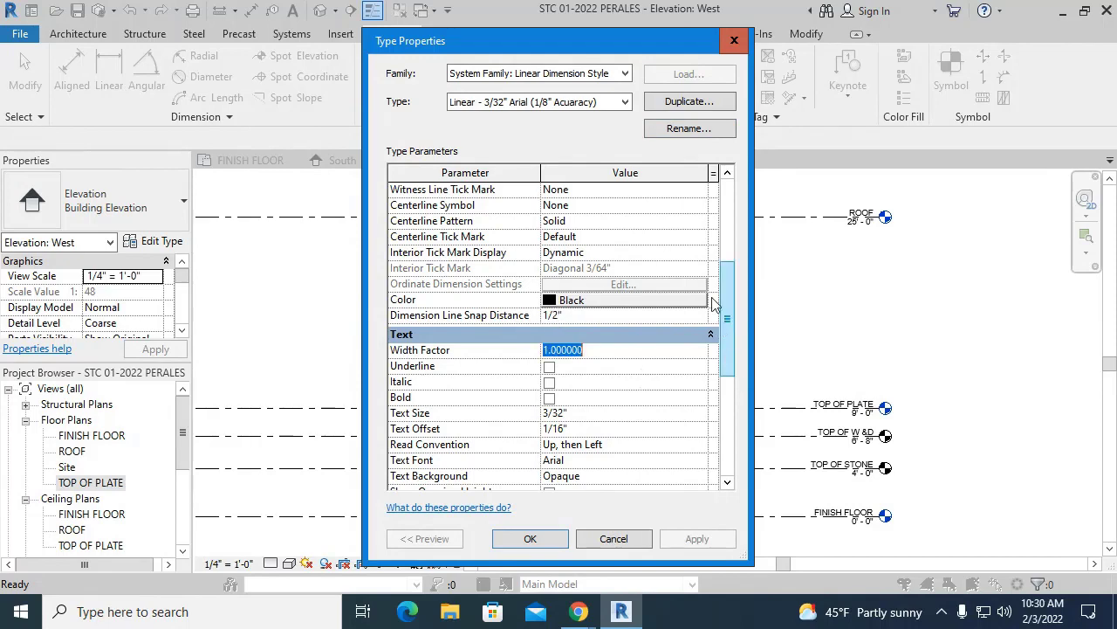
pyautogui.scroll(-1, 709, 283)
pyautogui.scroll(-4, 638, 279)
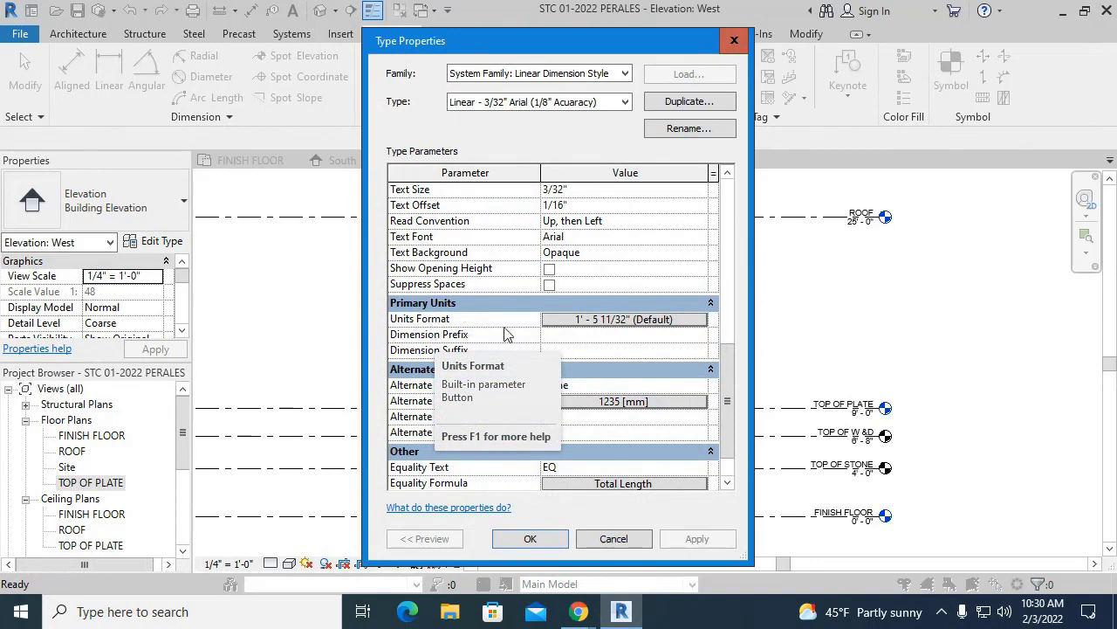
# - Give the dimension type its own units format: round to nearest 1/8", suppress 0 feet, and close both dialogs
pyautogui.click(585, 326)
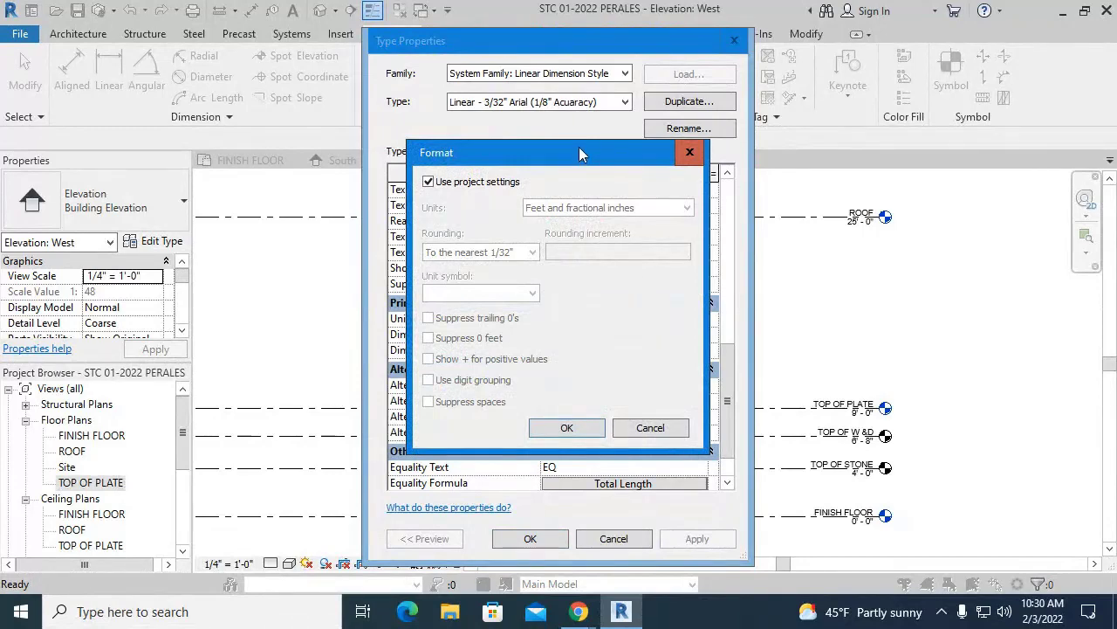
pyautogui.moveTo(579, 150); pyautogui.dragTo(634, 166)
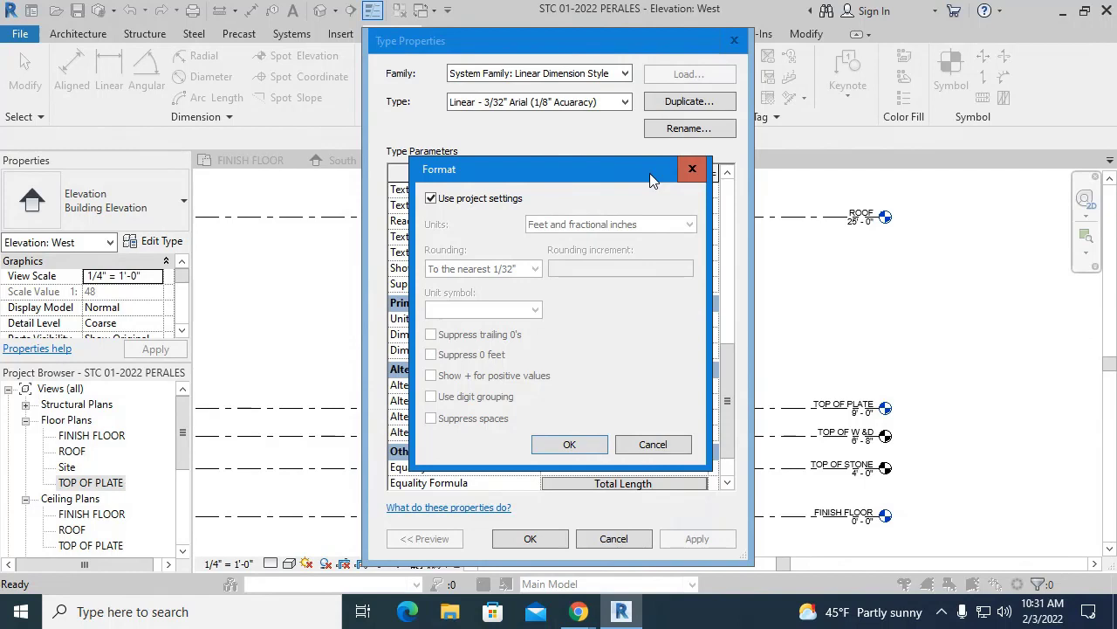
pyautogui.click(430, 198)
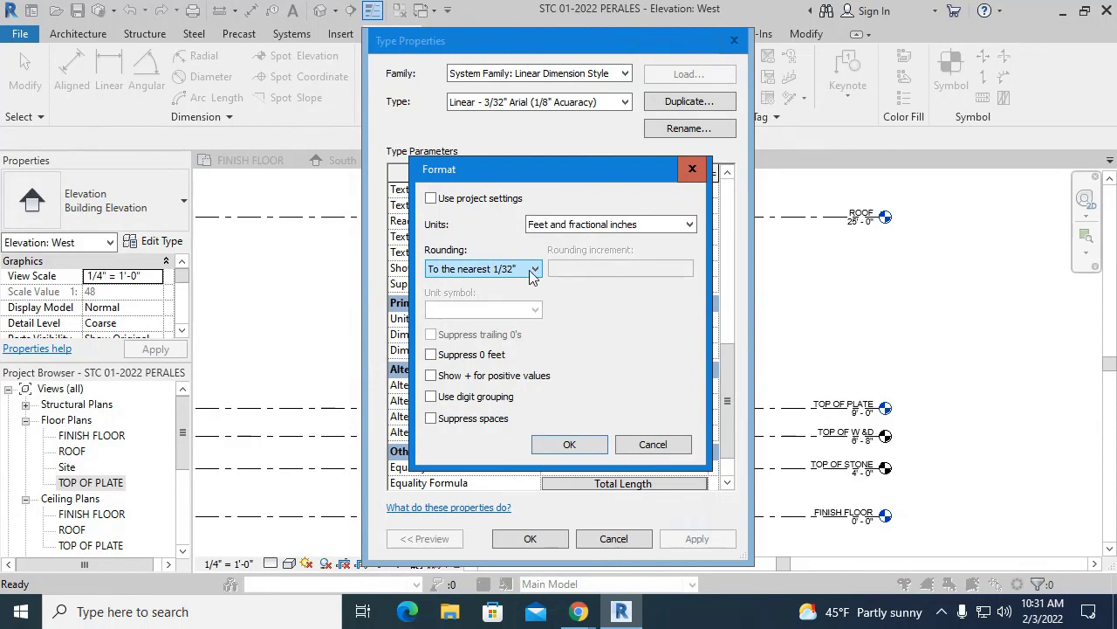
pyautogui.click(533, 270)
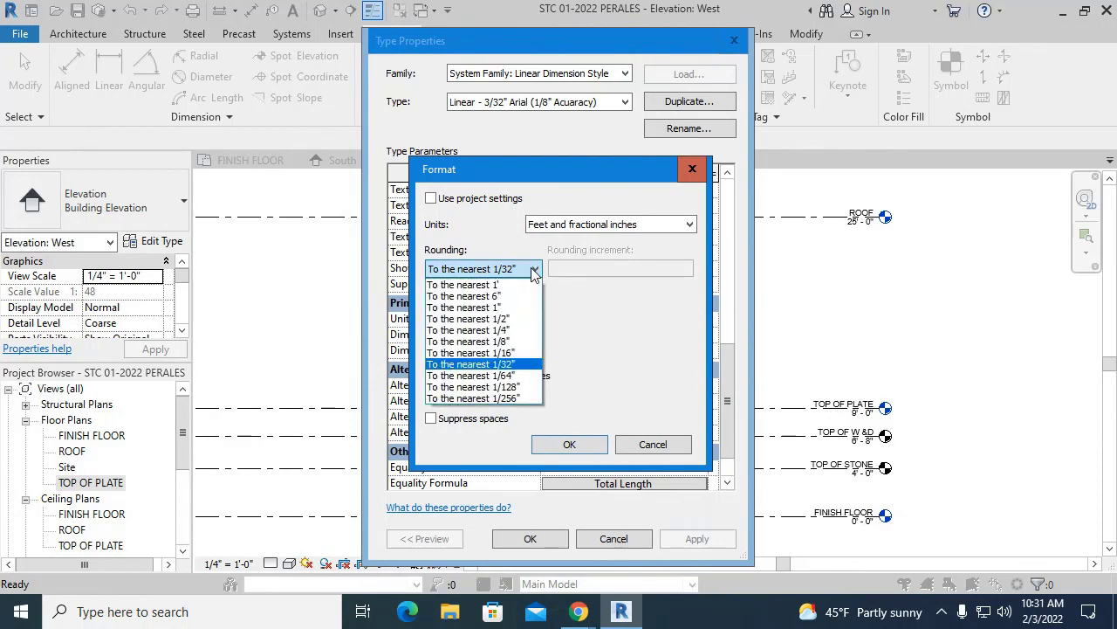
pyautogui.click(514, 341)
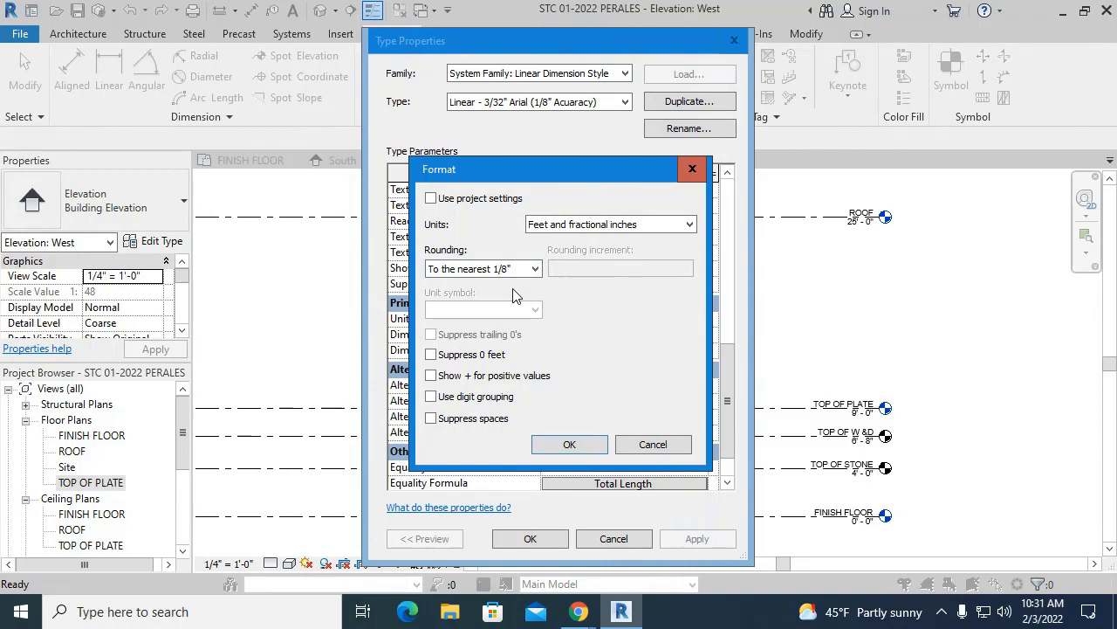
pyautogui.click(431, 355)
pyautogui.click(598, 444)
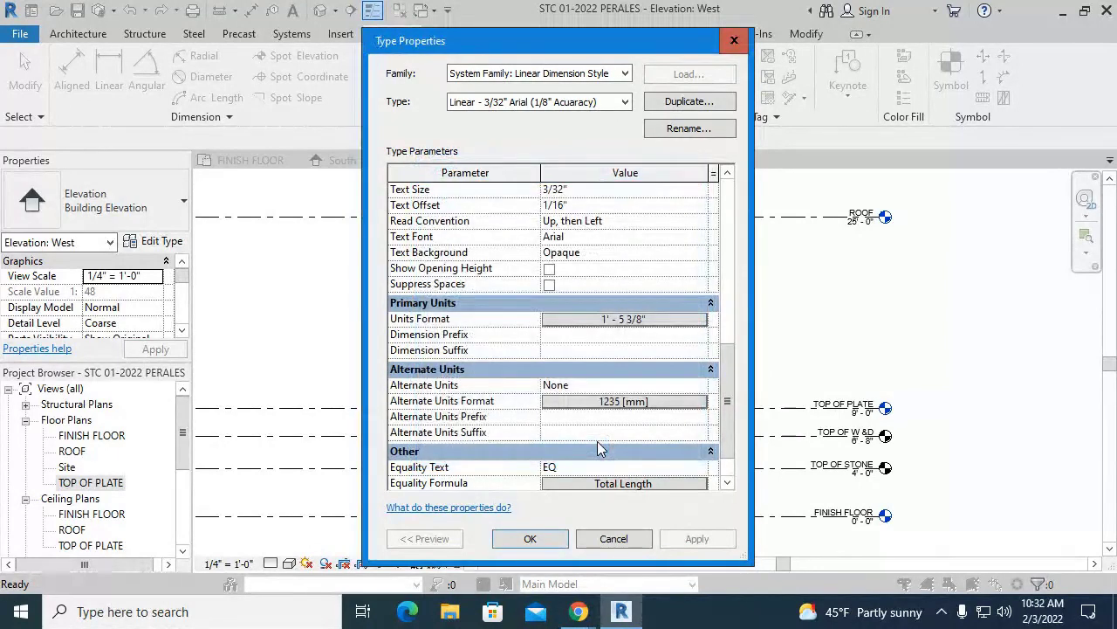
pyautogui.click(531, 539)
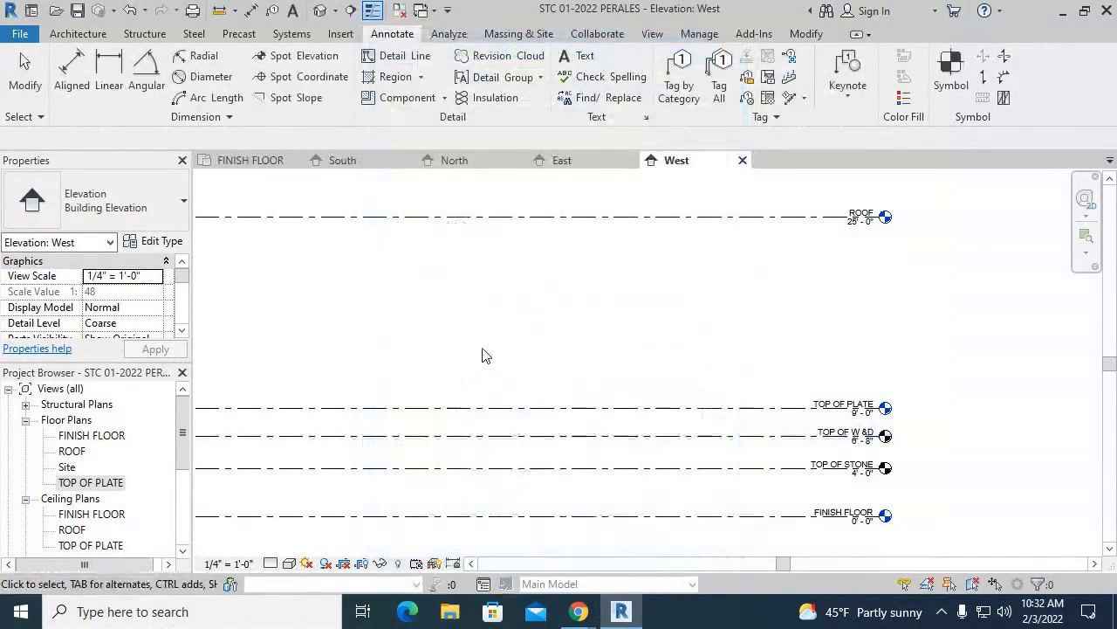